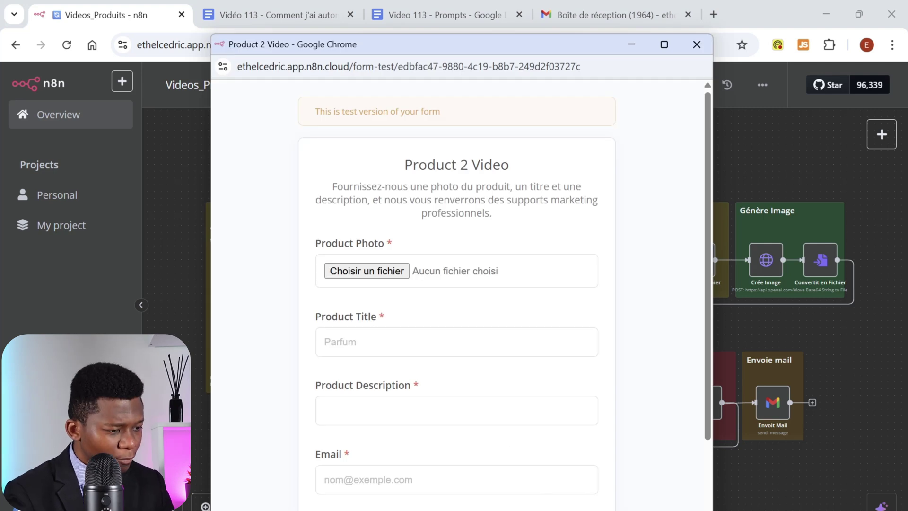
# Step: Attach Dior Sauvage.JPG as the product photo and enter "Parfum Dior" as the product title
pyautogui.click(367, 273)
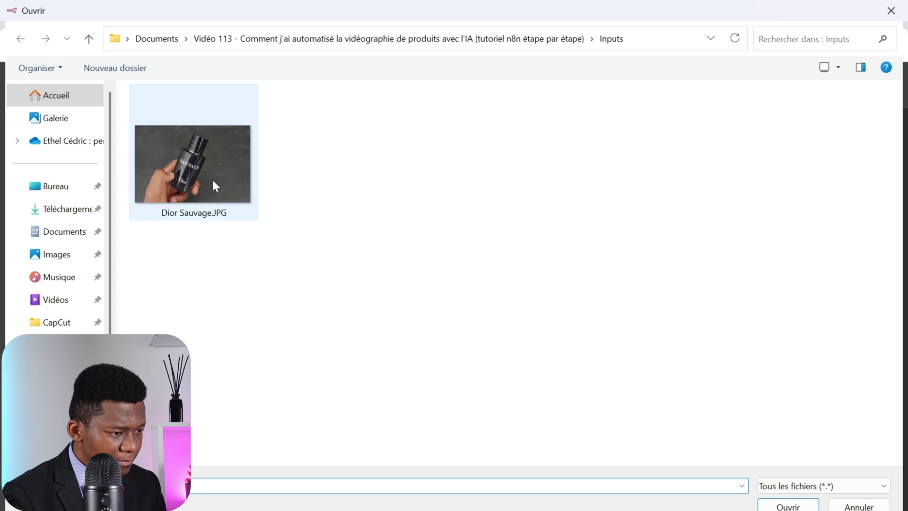
pyautogui.doubleClick(204, 177)
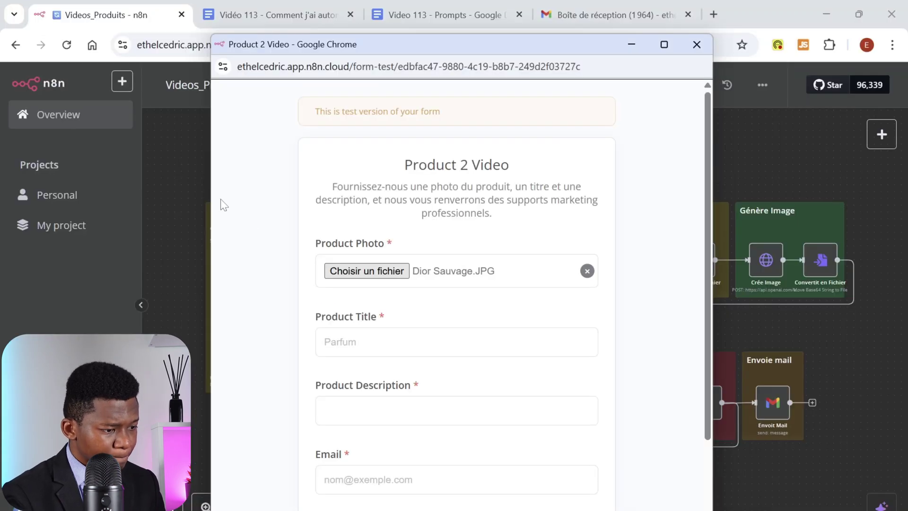
pyautogui.click(457, 341)
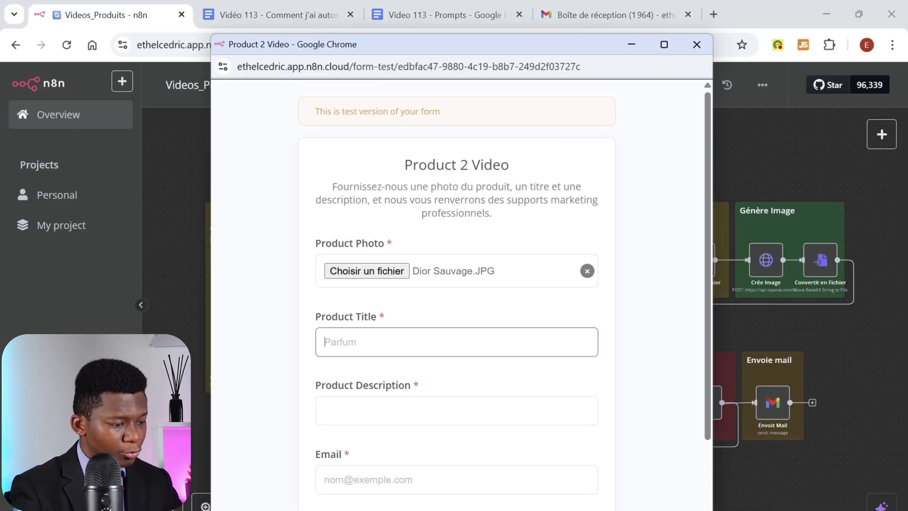
pyautogui.write('Parf')
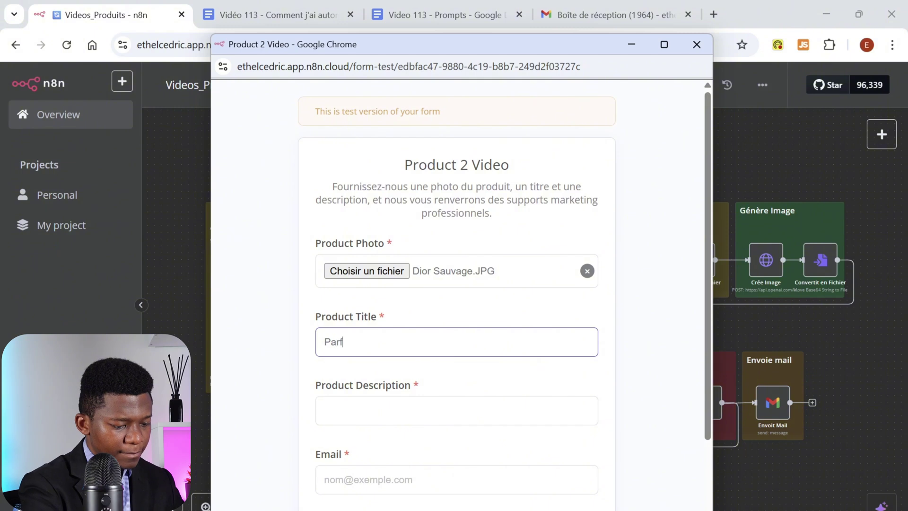
pyautogui.write('um Dior')
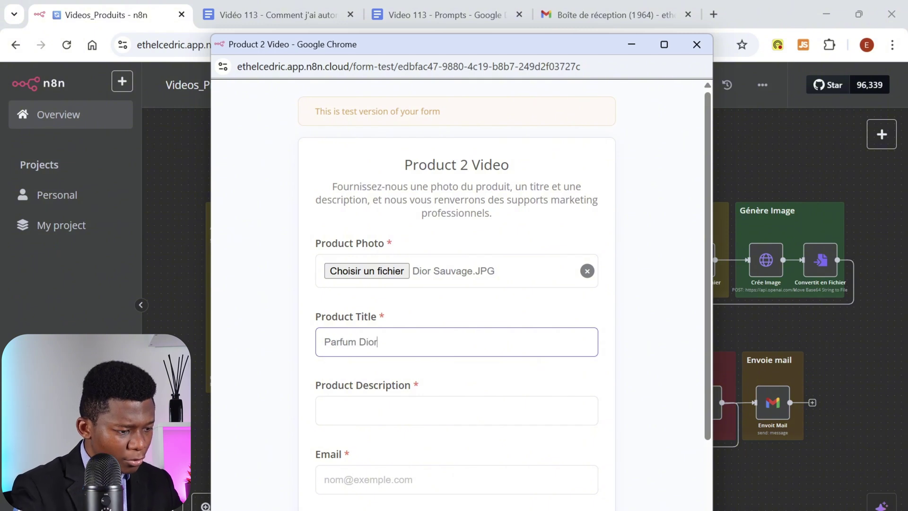
# Step: Enter "Parfum Dior pour homme, 100ml" as the product description in the form
pyautogui.scroll(-2, 373, 367)
pyautogui.click(342, 348)
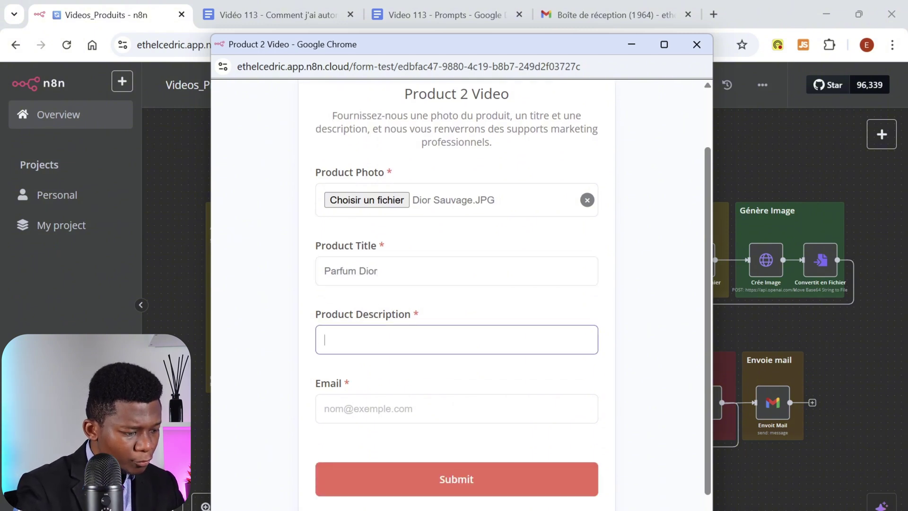
pyautogui.write('Parfum Dior pour homme, 100ml')
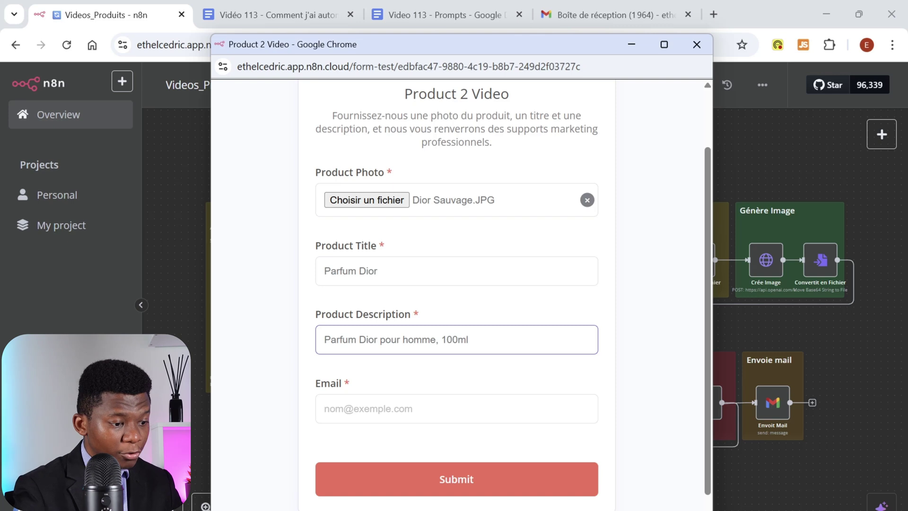
# Step: Fill in the recipient's e-mail address, submit the product form and close its window
pyautogui.click(332, 408)
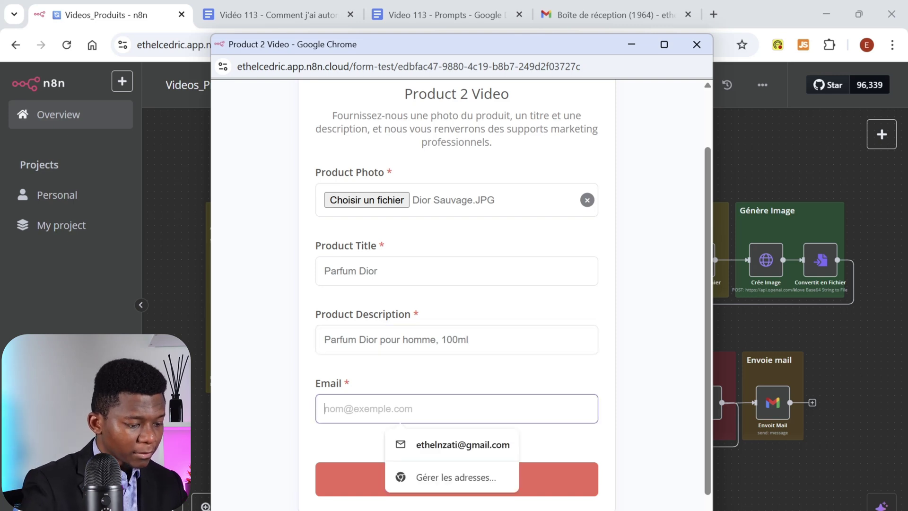
pyautogui.write('ethel')
pyautogui.click(450, 445)
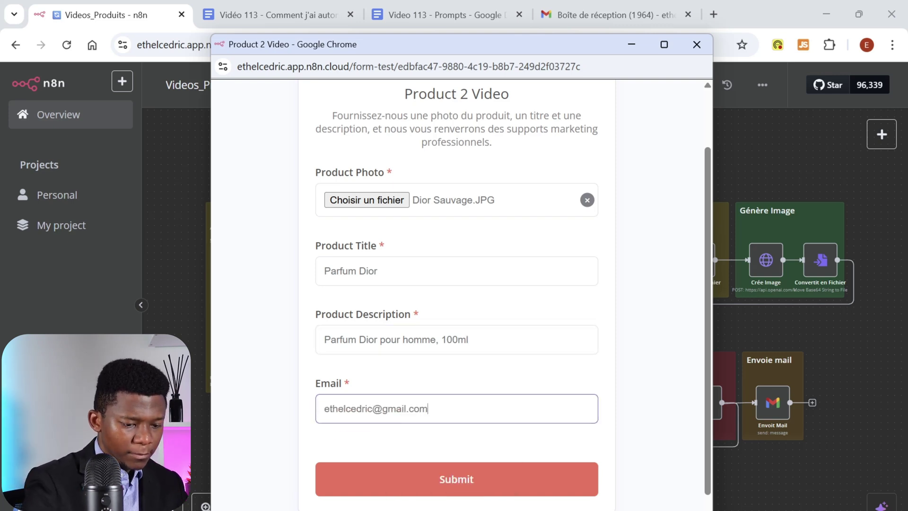
pyautogui.click(435, 469)
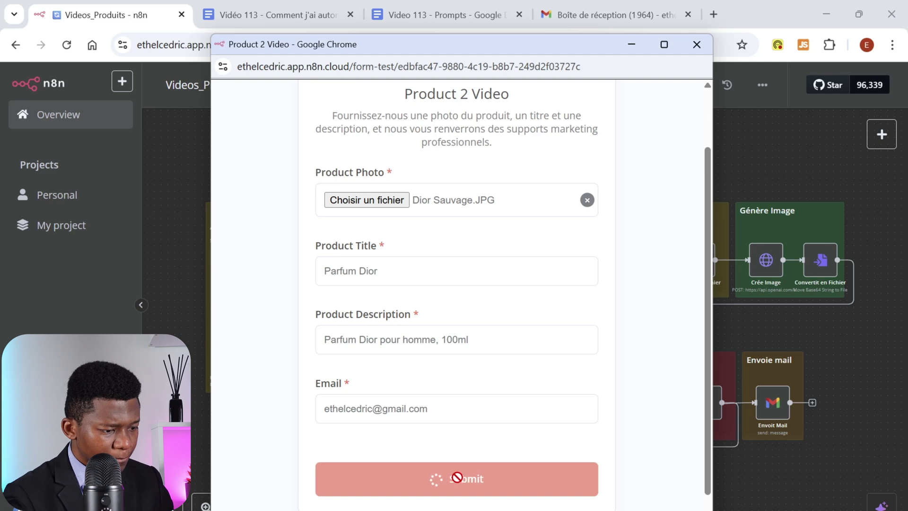
pyautogui.click(697, 44)
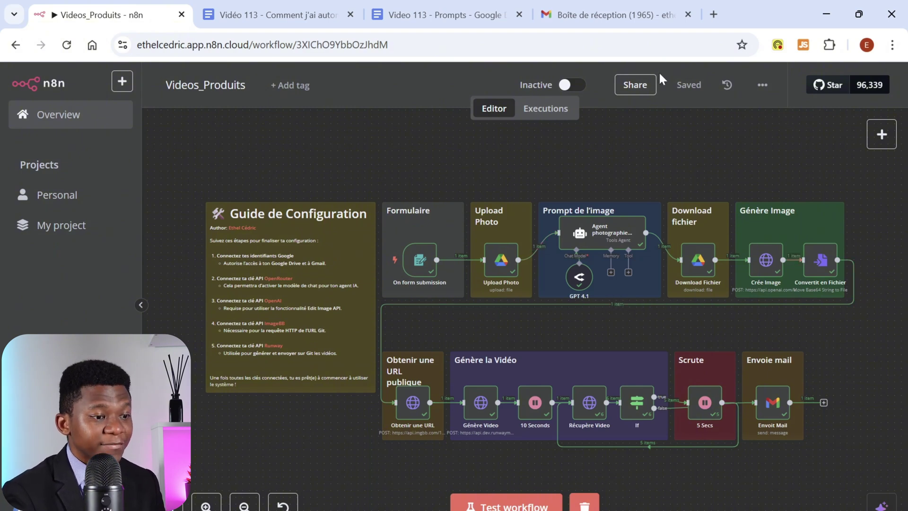
# Step: Switch to Gmail and open the "Supports marketing: Parfum Dior" message to read its subject and contents
pyautogui.click(629, 23)
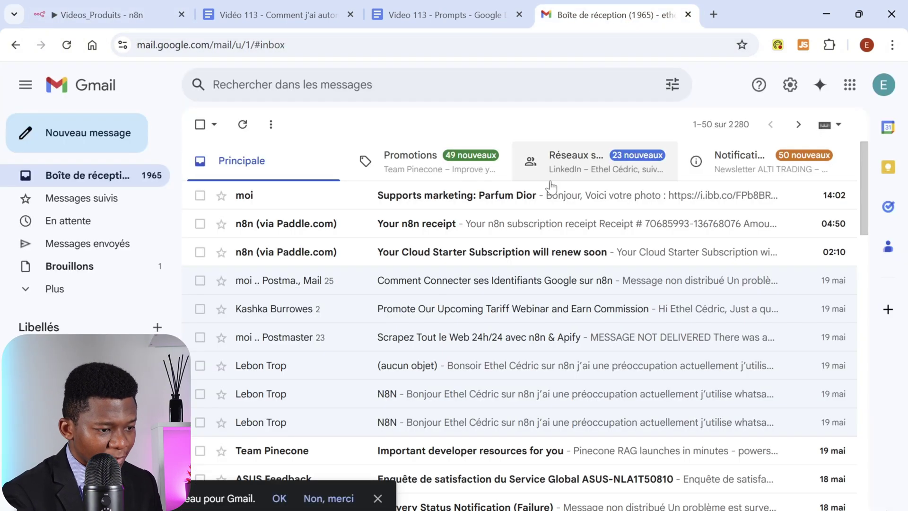
pyautogui.click(542, 196)
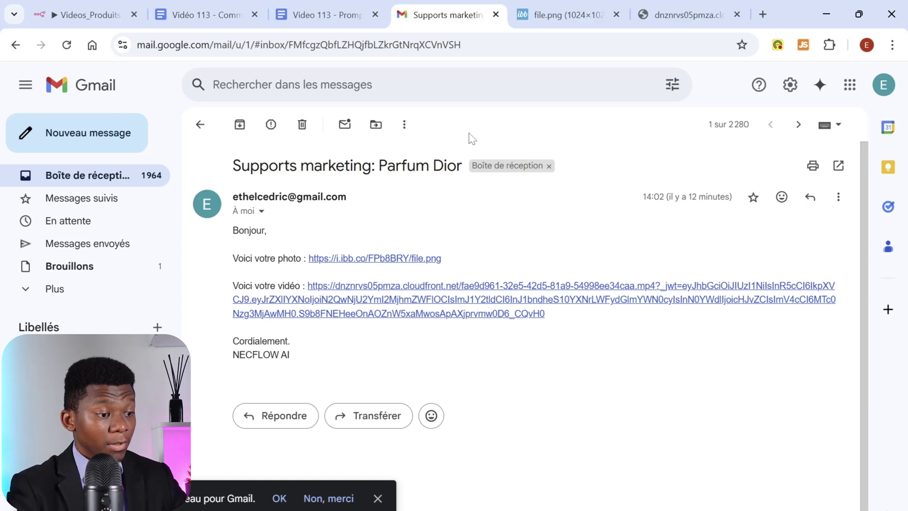
pyautogui.tripleClick(347, 166)
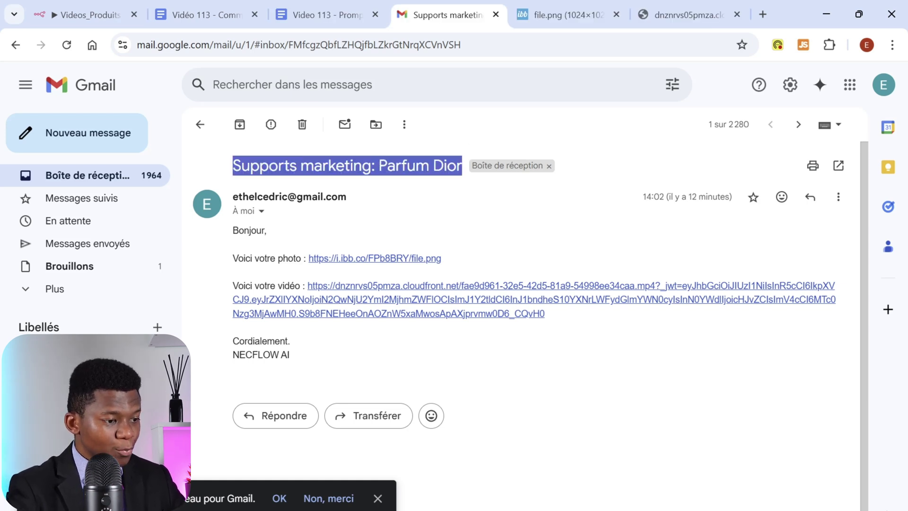
pyautogui.click(538, 208)
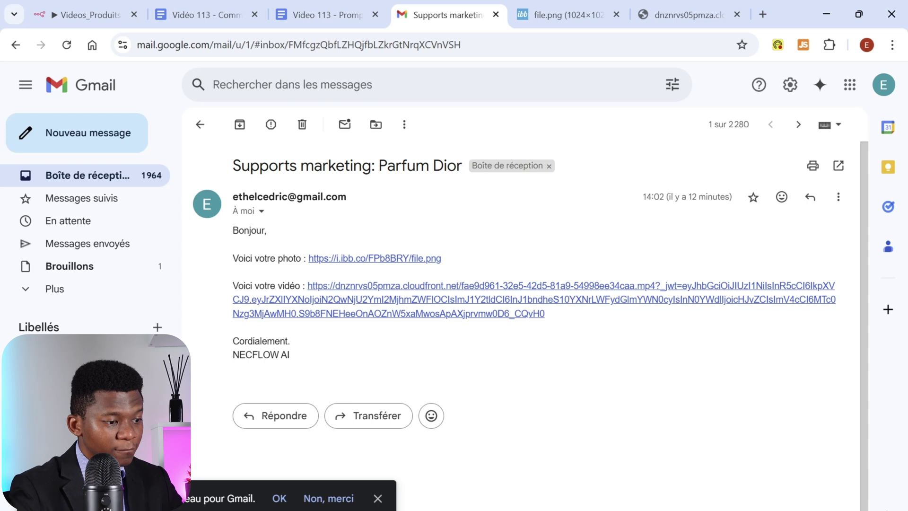
# Step: Open the photo link from the message and place the generated image side by side with the original Dior Sauvage.JPG
pyautogui.click(356, 259)
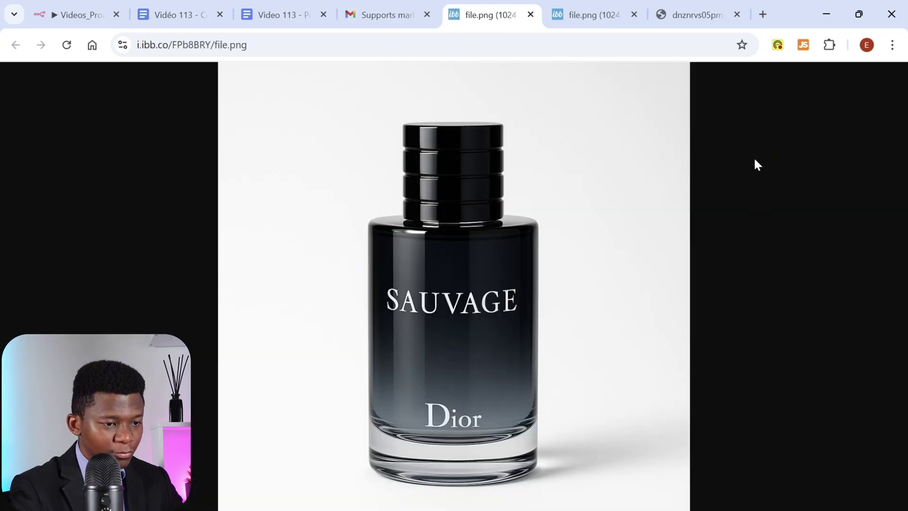
pyautogui.moveTo(858, 16)
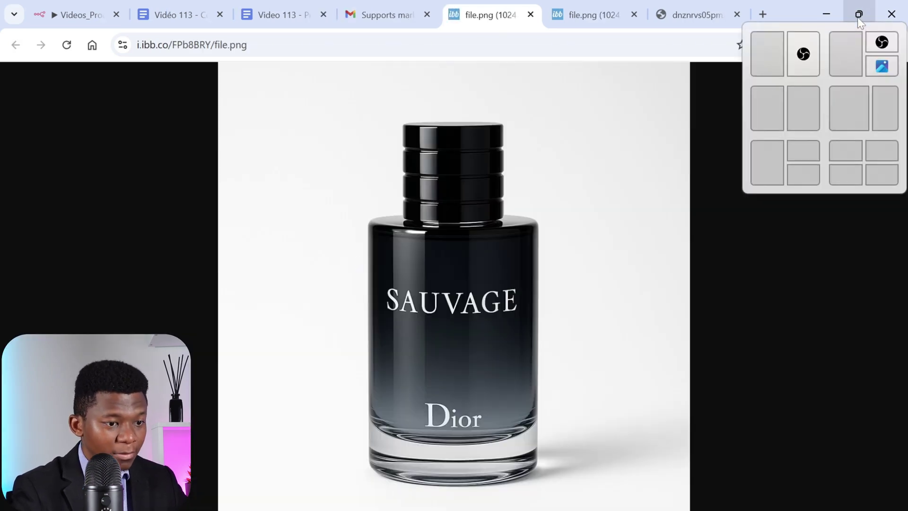
pyautogui.click(804, 54)
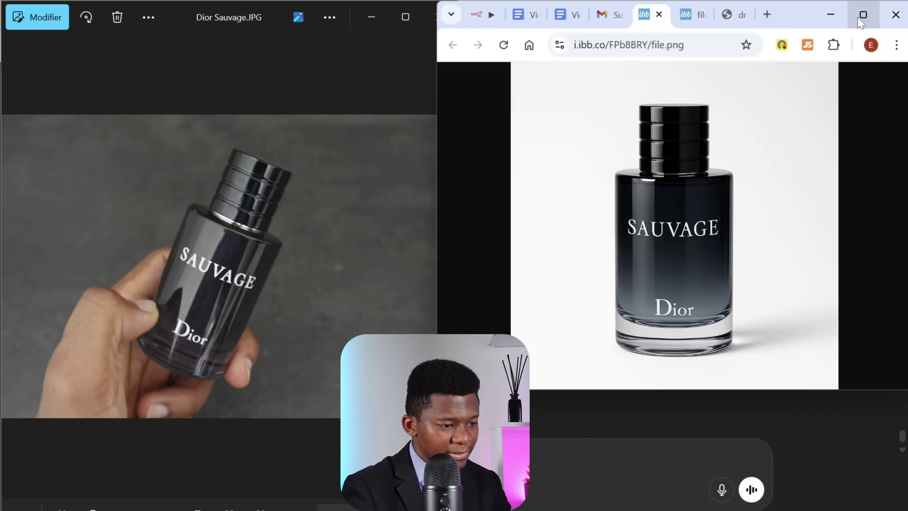
pyautogui.moveTo(705, 393); pyautogui.dragTo(695, 509)
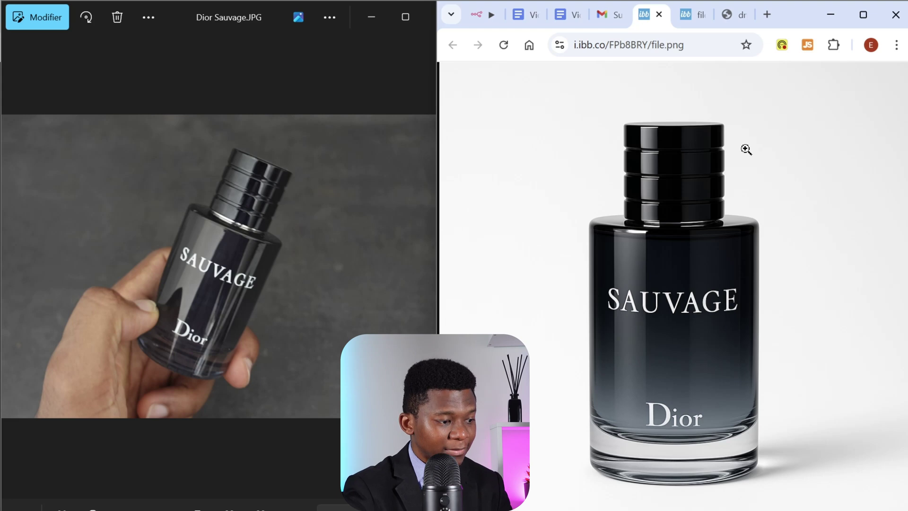
# Step: Return to the marketing message, open its video link and maximize the window to view the product video
pyautogui.click(600, 16)
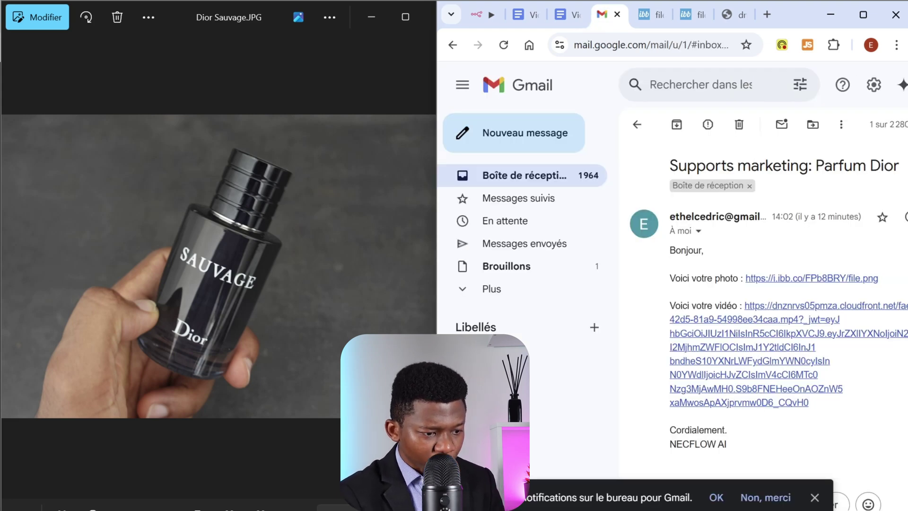
pyautogui.click(746, 340)
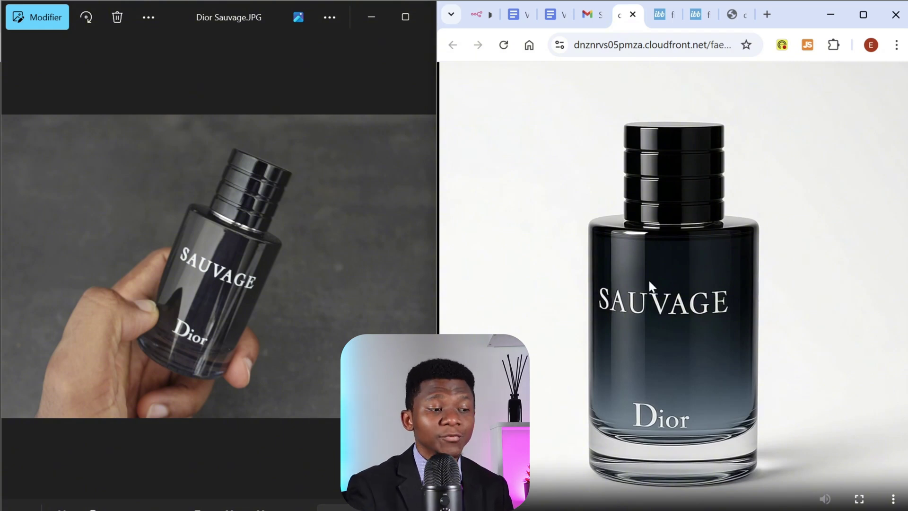
pyautogui.click(863, 15)
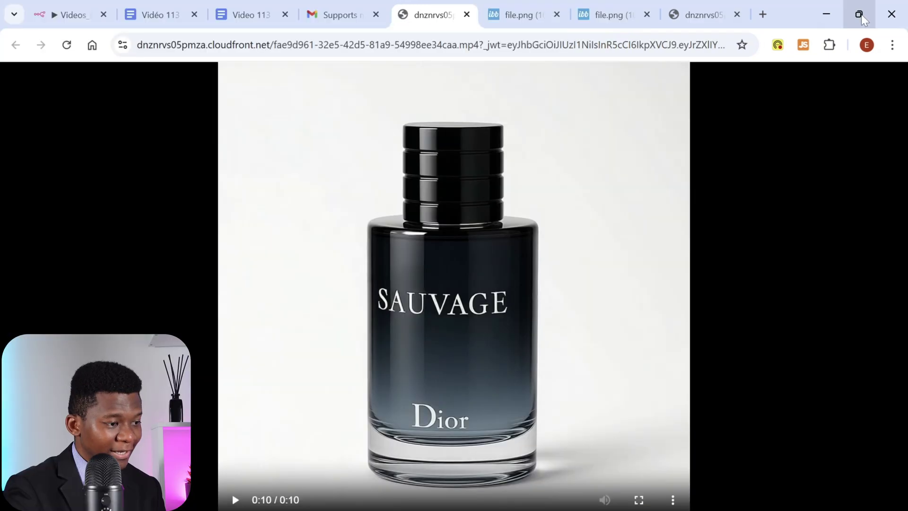
# Step: Return to the n8n workflow and open the On form submission node to examine its authentication and form title settings
pyautogui.click(71, 15)
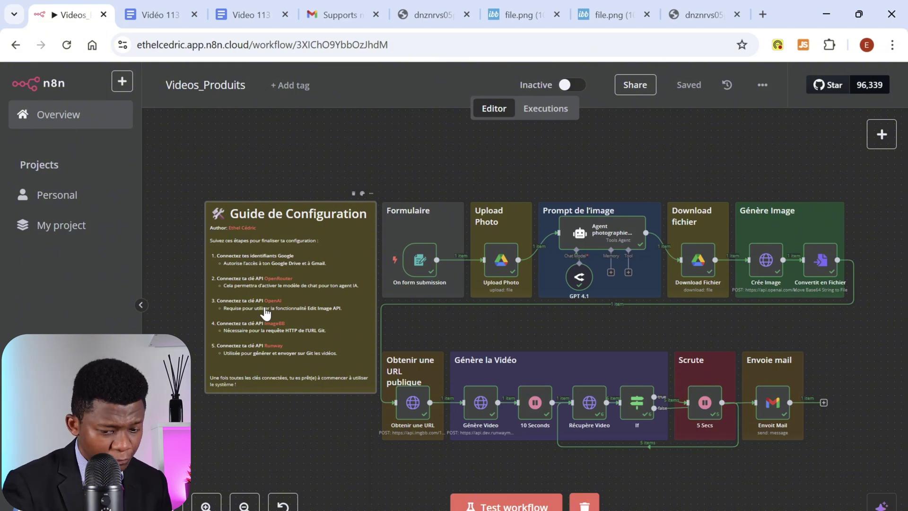
pyautogui.doubleClick(419, 265)
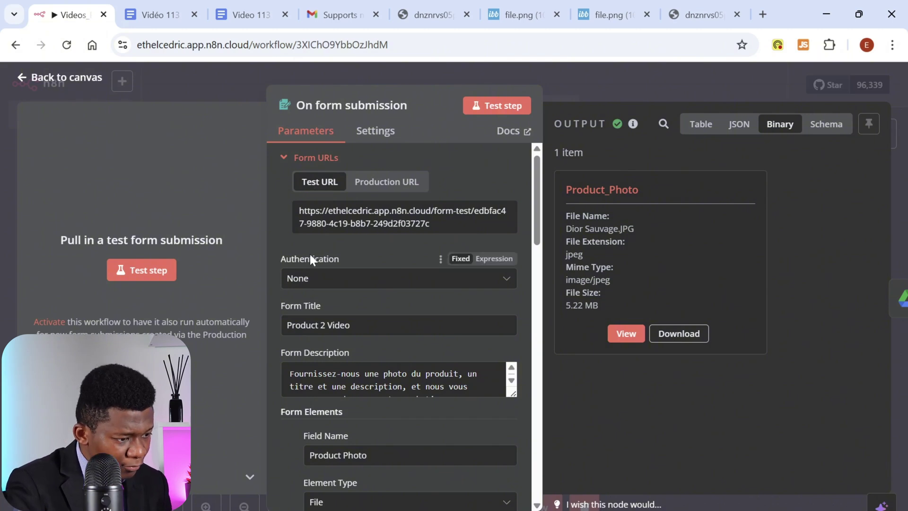
pyautogui.click(484, 284)
pyautogui.click(488, 284)
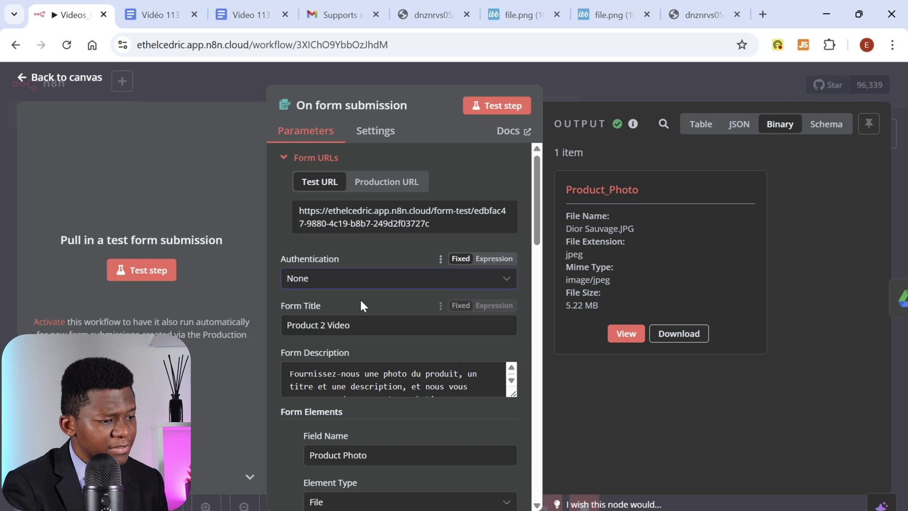
pyautogui.scroll(-2, 359, 293)
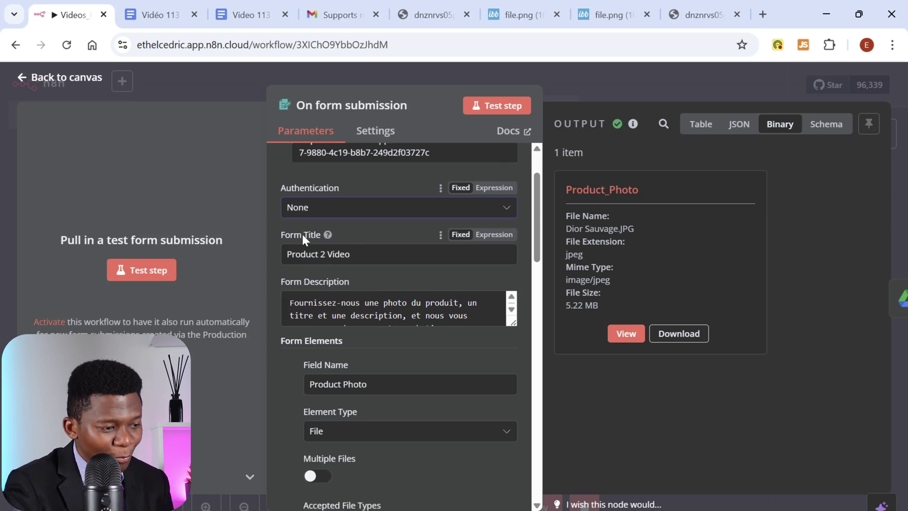
pyautogui.moveTo(350, 254); pyautogui.dragTo(286, 254)
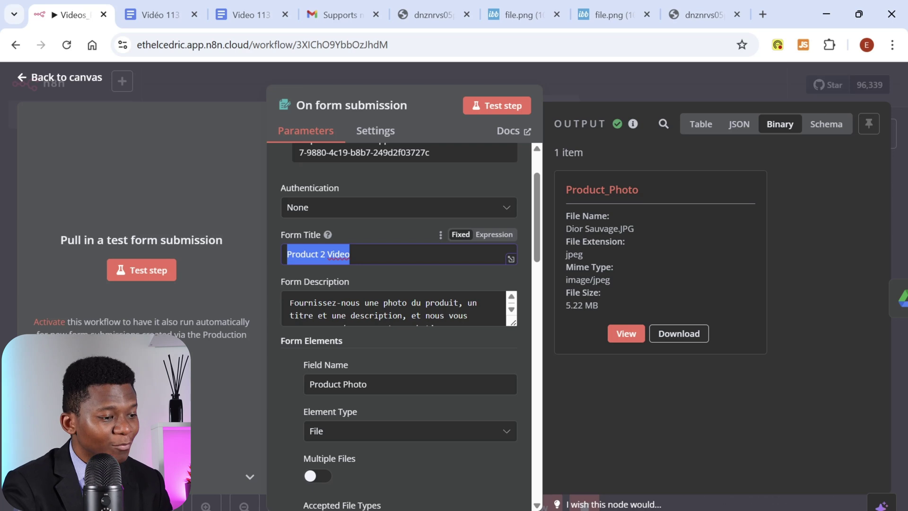
pyautogui.click(396, 272)
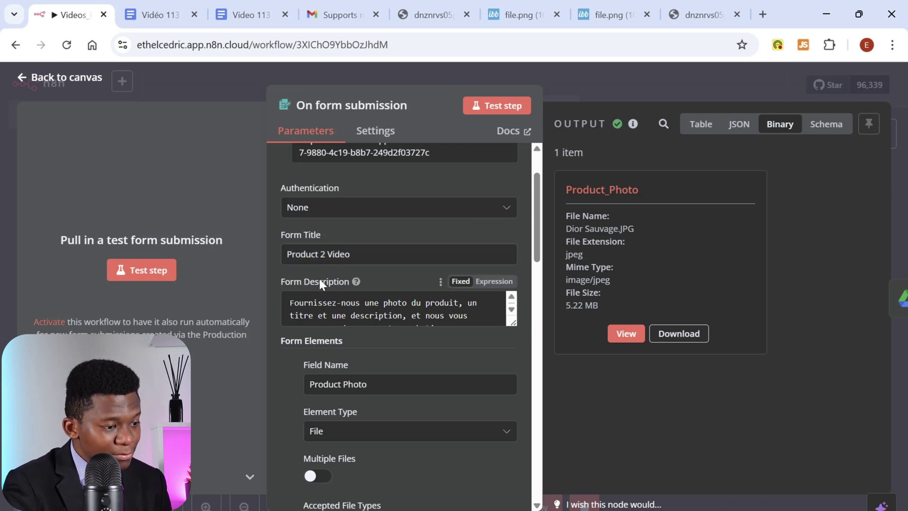
# Step: Examine the full form description and the Product Photo element's name, type, multiple files, accepted file types and required settings
pyautogui.click(290, 303)
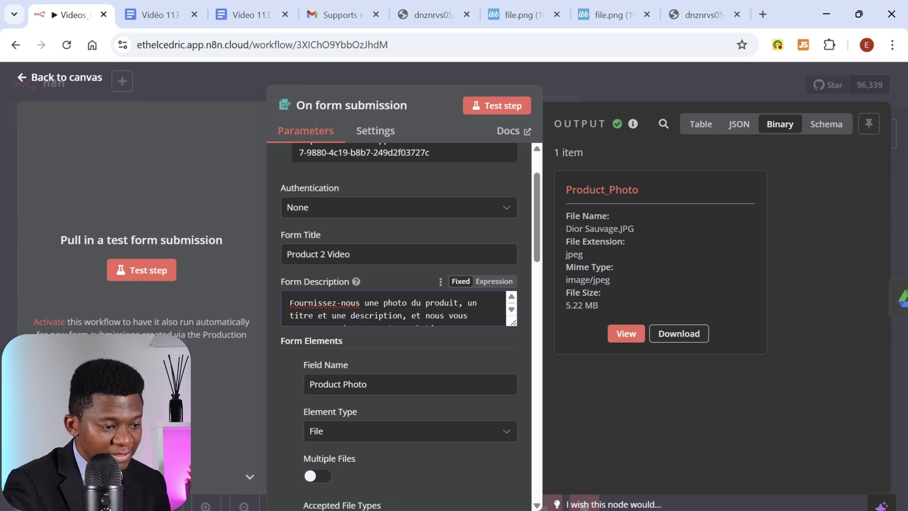
pyautogui.press('Down')
pyautogui.press('Down')
pyautogui.press('Down')
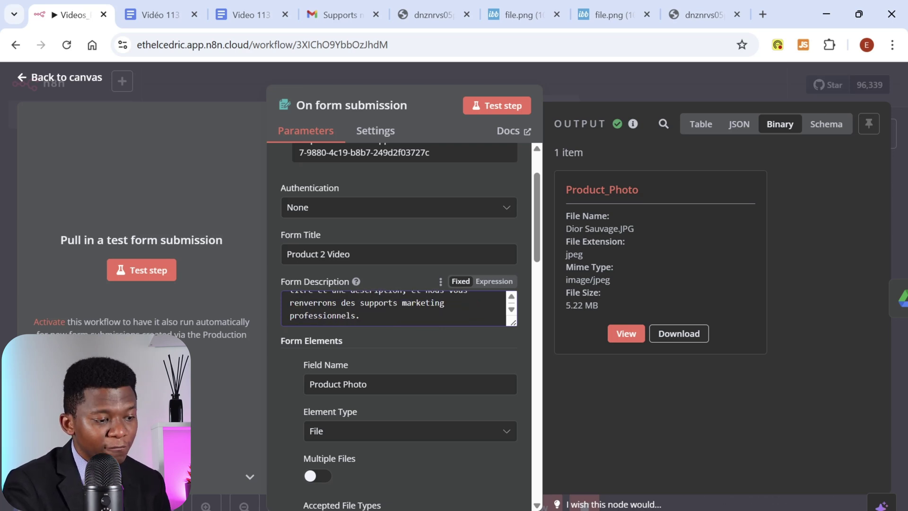
pyautogui.scroll(-2, 325, 280)
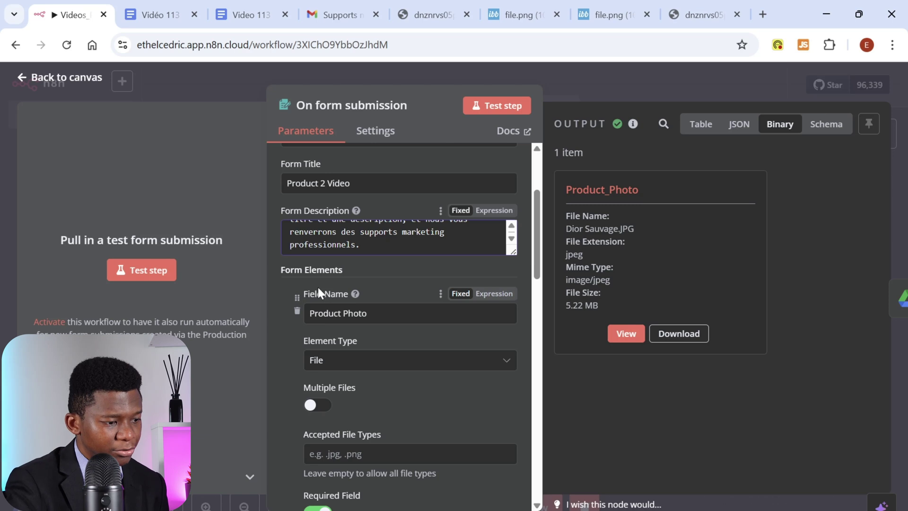
pyautogui.moveTo(367, 313); pyautogui.dragTo(309, 313)
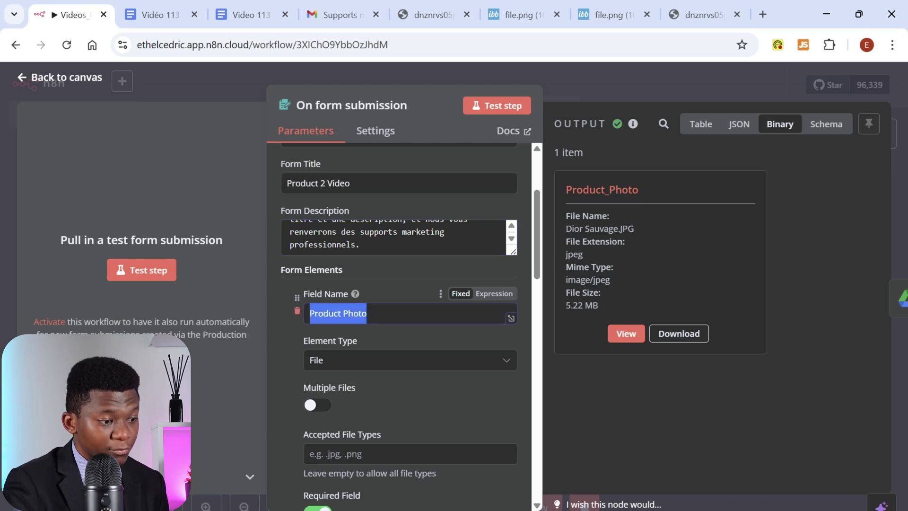
pyautogui.click(280, 351)
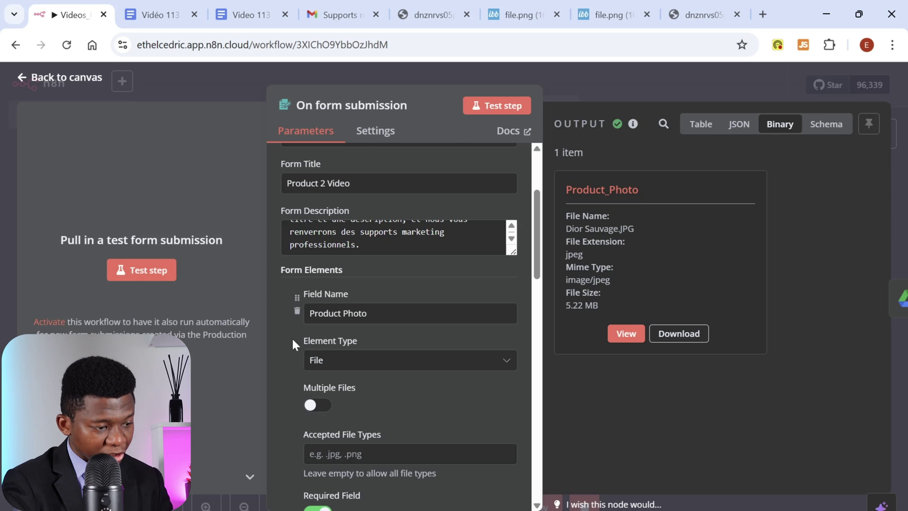
pyautogui.scroll(-2, 322, 326)
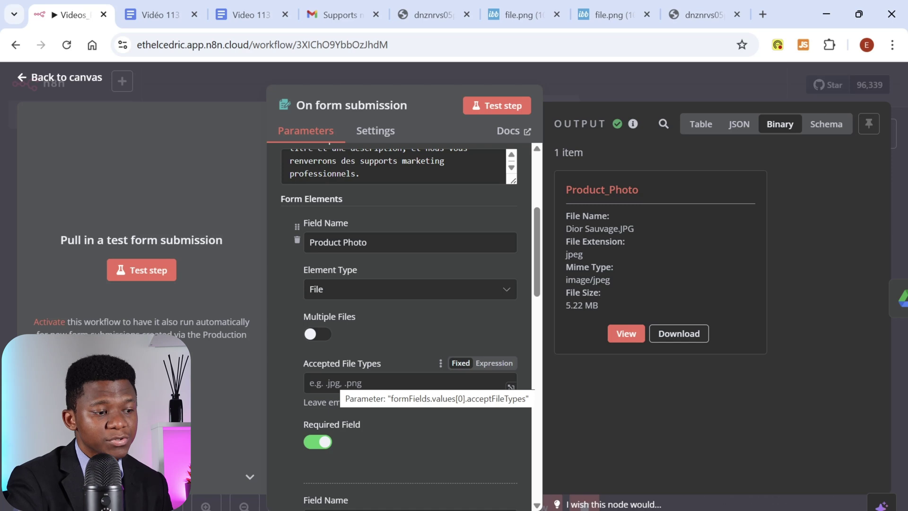
pyautogui.scroll(-2, 319, 379)
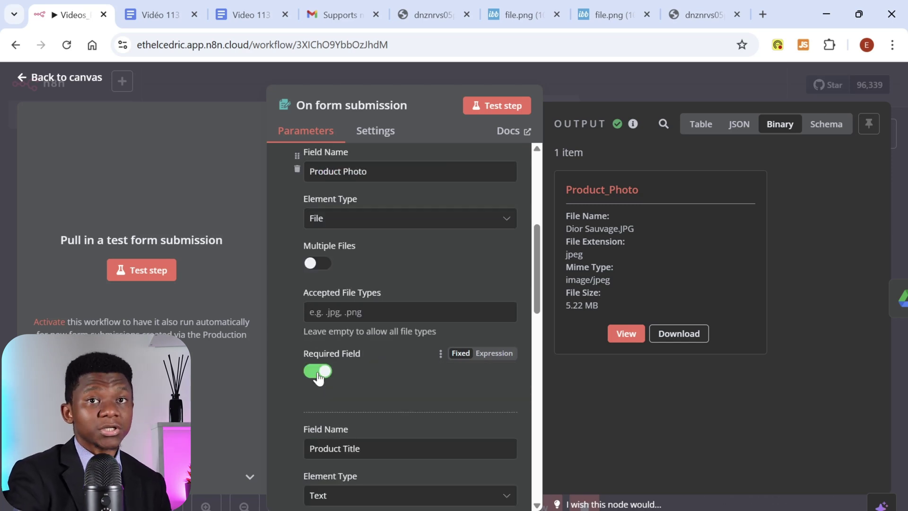
# Step: Examine the Product Title, Product Description and Email form elements, including their types, placeholders and required settings, plus the Respond When setting
pyautogui.moveTo(538, 296); pyautogui.dragTo(529, 332)
pyautogui.moveTo(361, 282); pyautogui.dragTo(303, 288)
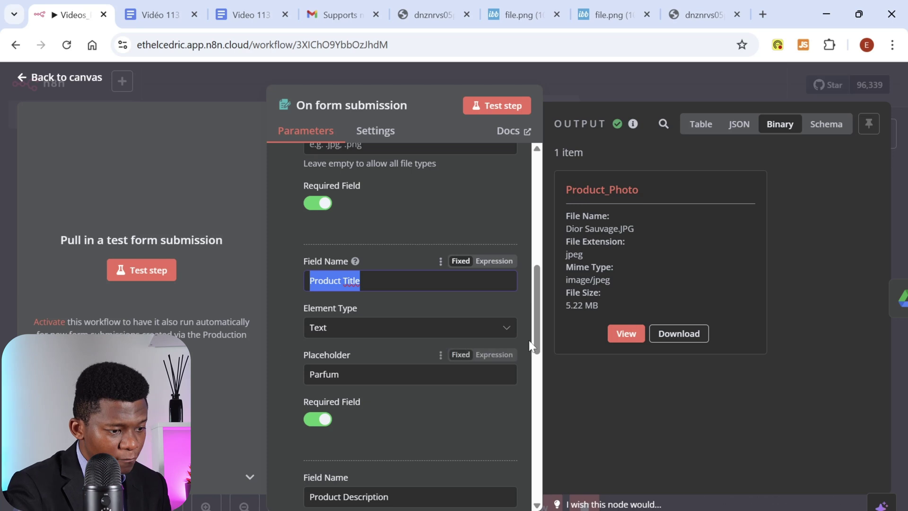
pyautogui.scroll(-1, 524, 331)
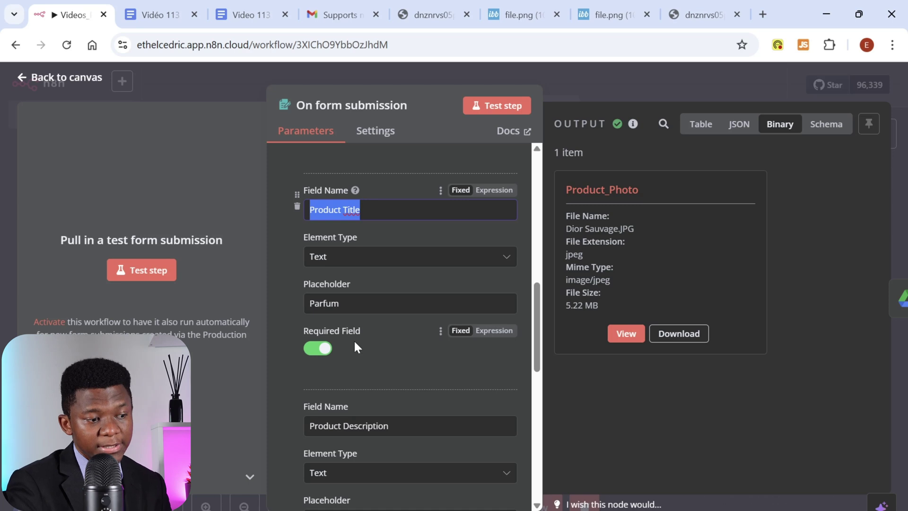
pyautogui.scroll(-3, 529, 353)
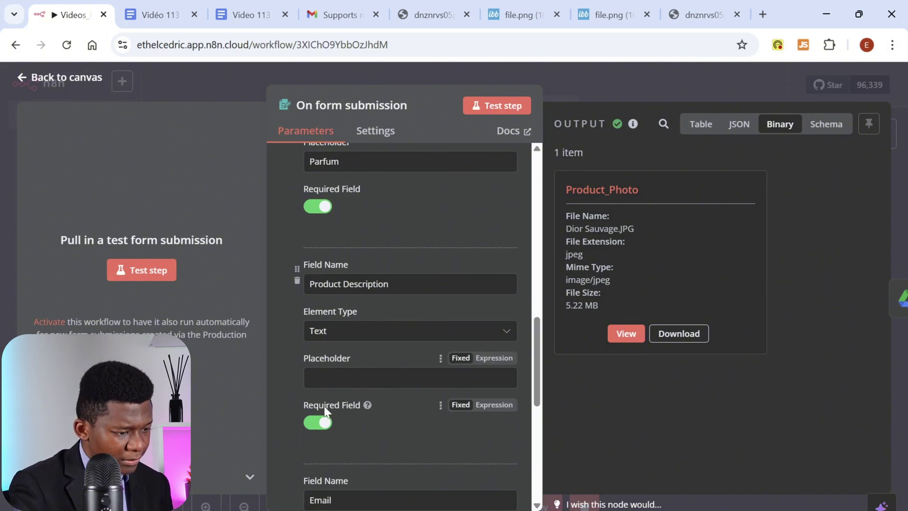
pyautogui.scroll(-5, 353, 418)
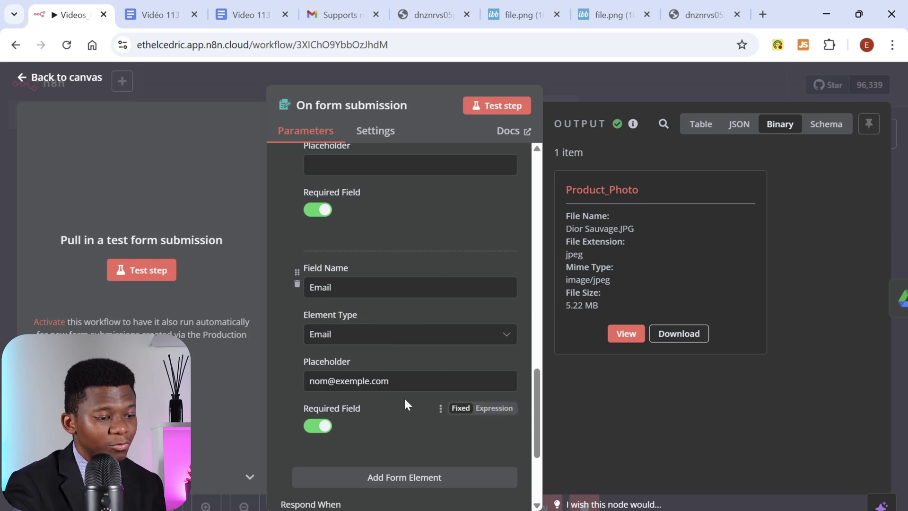
pyautogui.scroll(-2, 404, 396)
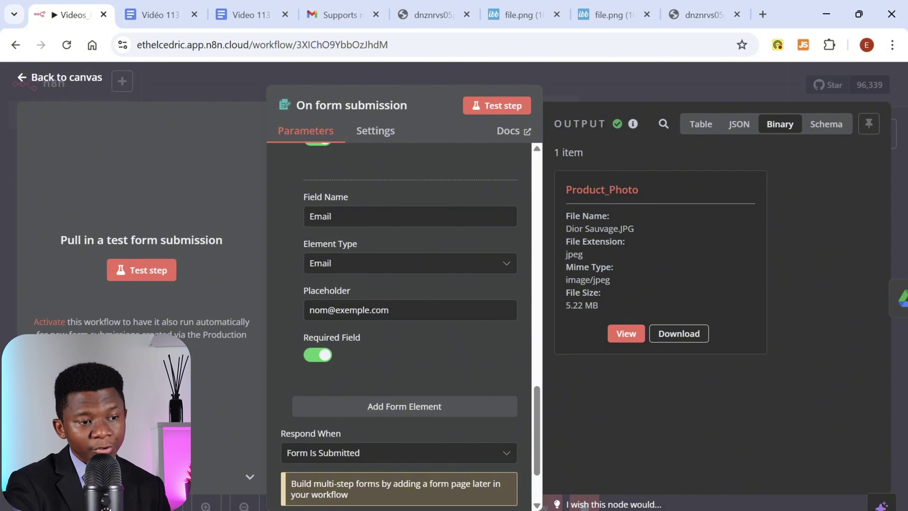
# Step: Show the form output as a table, view the original Dior Sauvage.JPG, review the submitted columns and return to the canvas
pyautogui.click(699, 126)
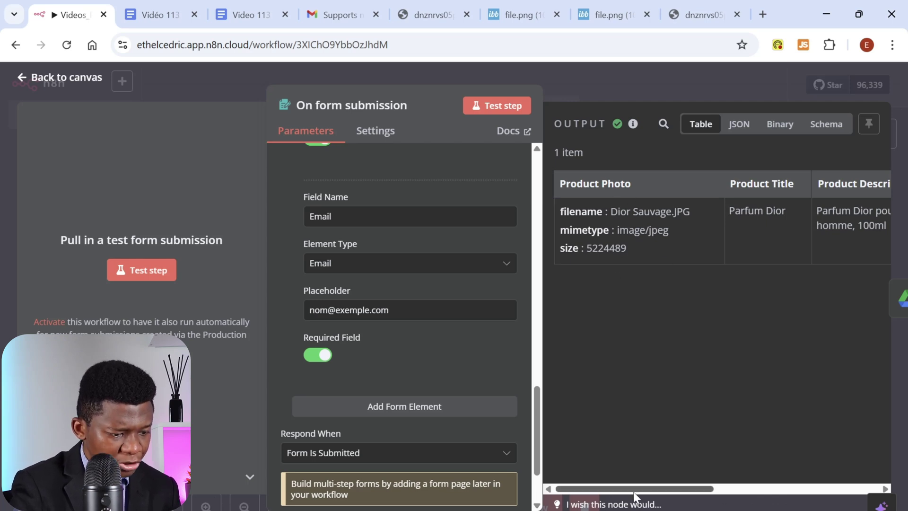
pyautogui.click(636, 510)
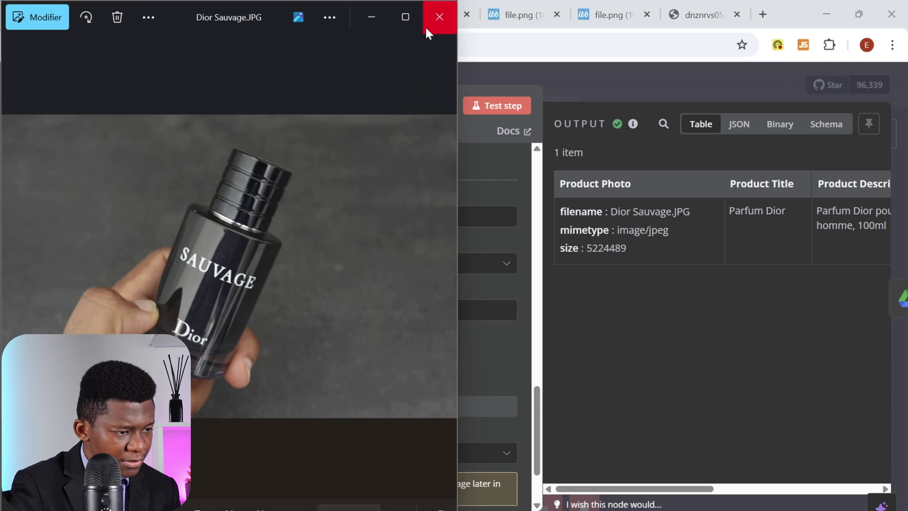
pyautogui.click(404, 20)
pyautogui.click(823, 18)
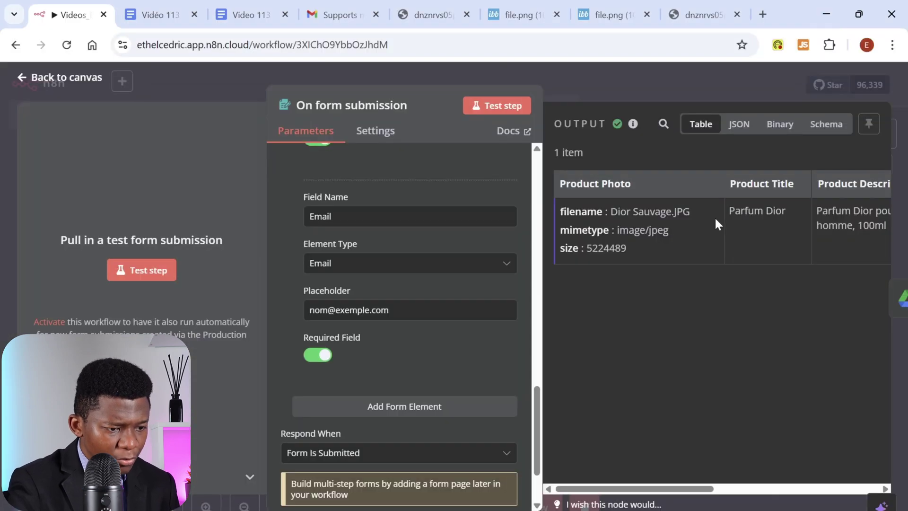
pyautogui.moveTo(680, 489); pyautogui.dragTo(732, 492)
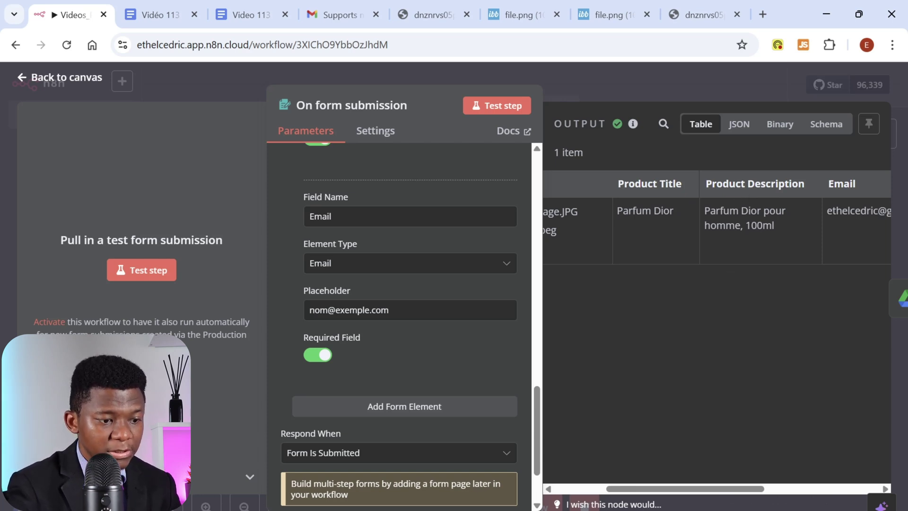
pyautogui.moveTo(686, 489); pyautogui.dragTo(780, 489)
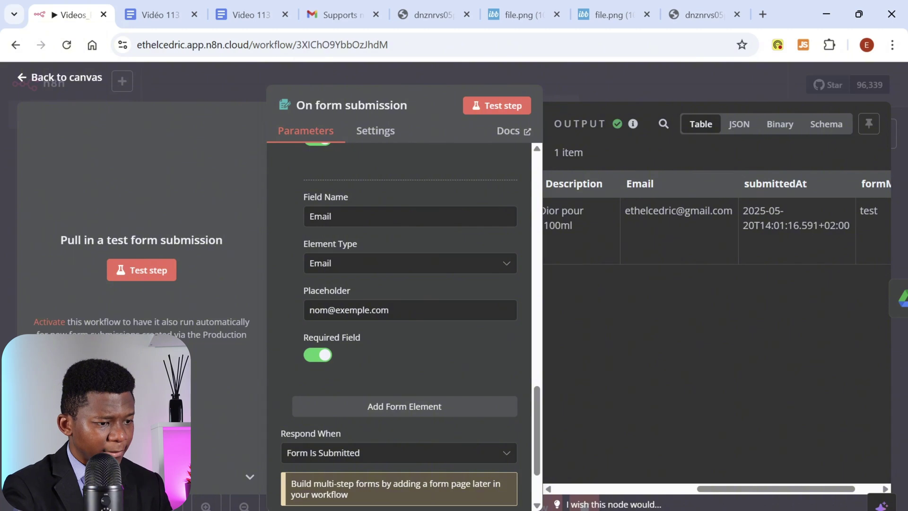
pyautogui.click(654, 77)
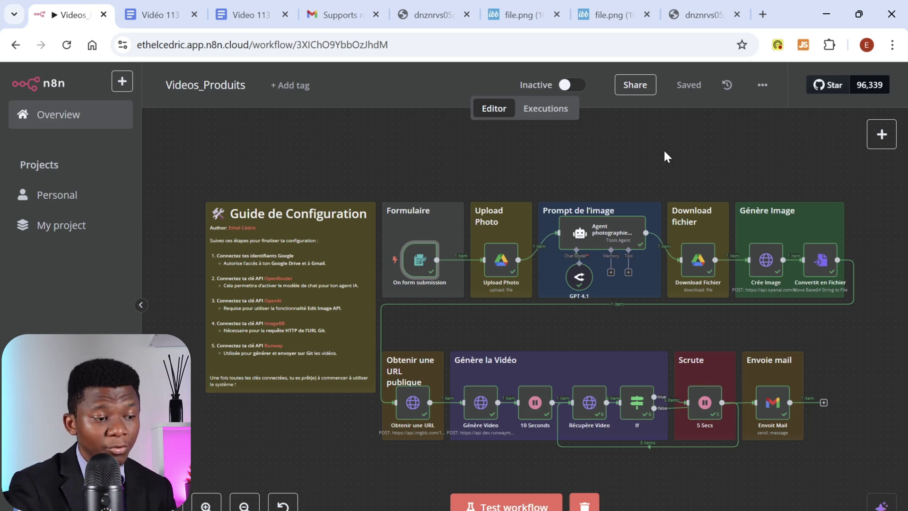
# Step: Open the Upload Photo node and examine its Google Drive credential, resource, operation and input data field name
pyautogui.doubleClick(501, 258)
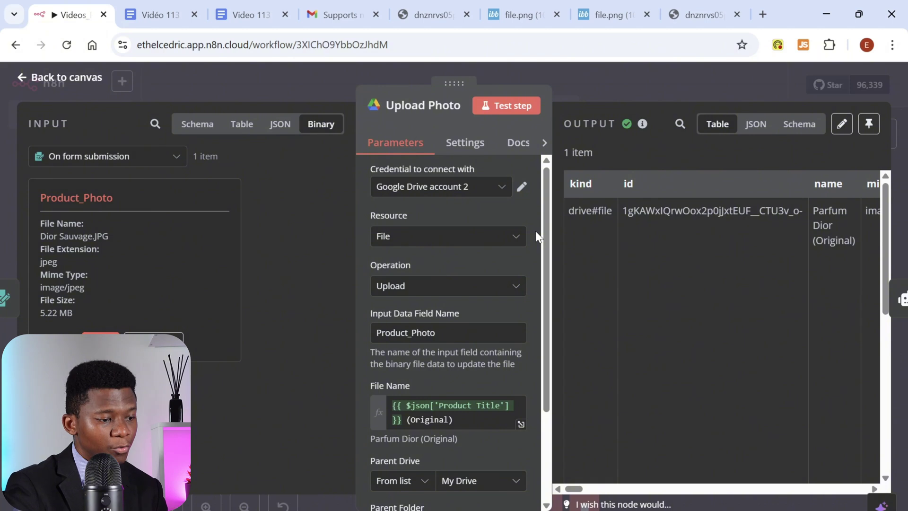
pyautogui.scroll(-2, 538, 237)
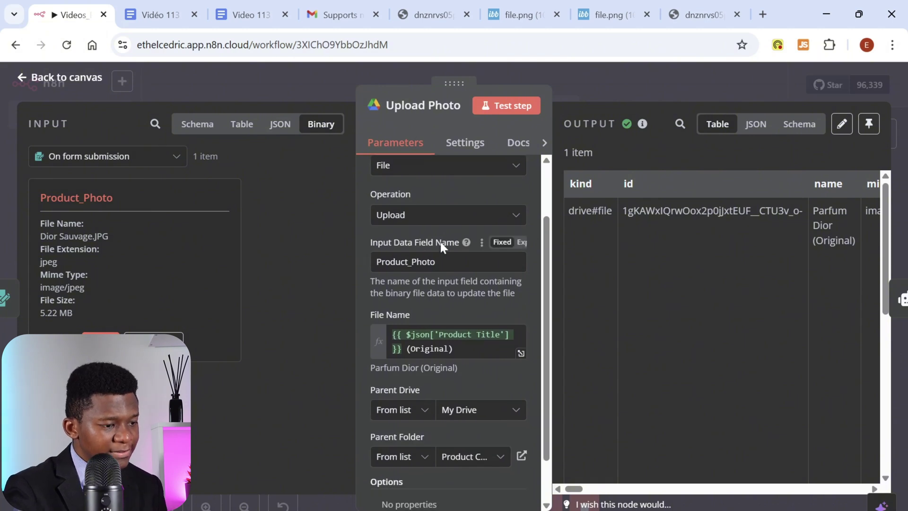
pyautogui.click(437, 262)
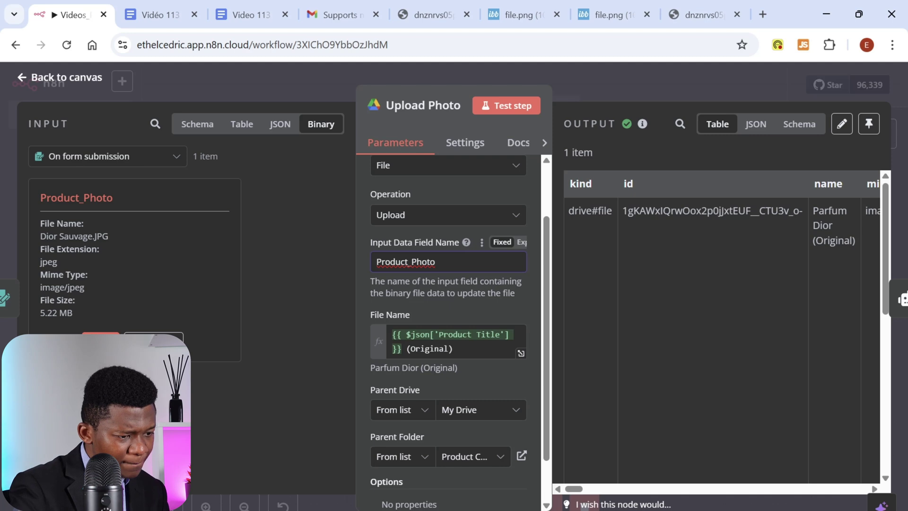
pyautogui.scroll(-2, 448, 331)
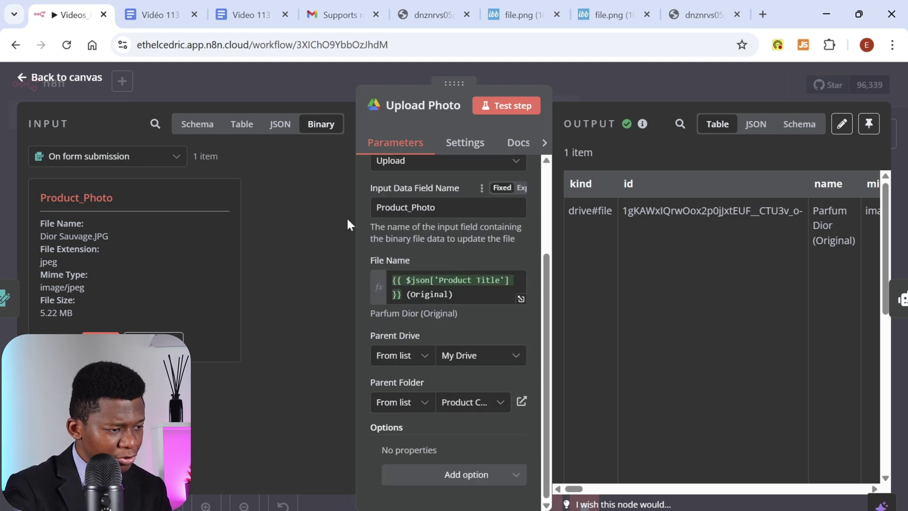
# Step: Show the input as a schema, examine the File Name expression, Parent Drive and Parent Folder settings, and return to the canvas
pyautogui.click(197, 125)
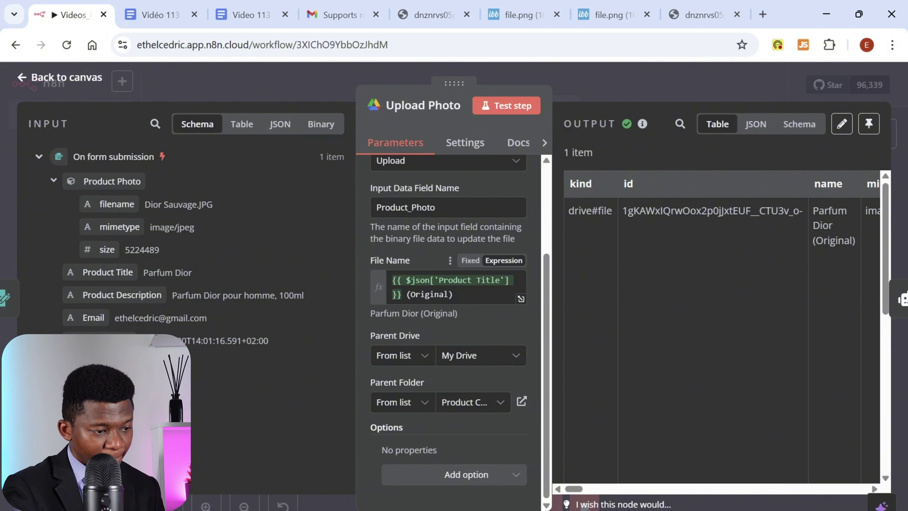
pyautogui.moveTo(453, 294); pyautogui.dragTo(406, 294)
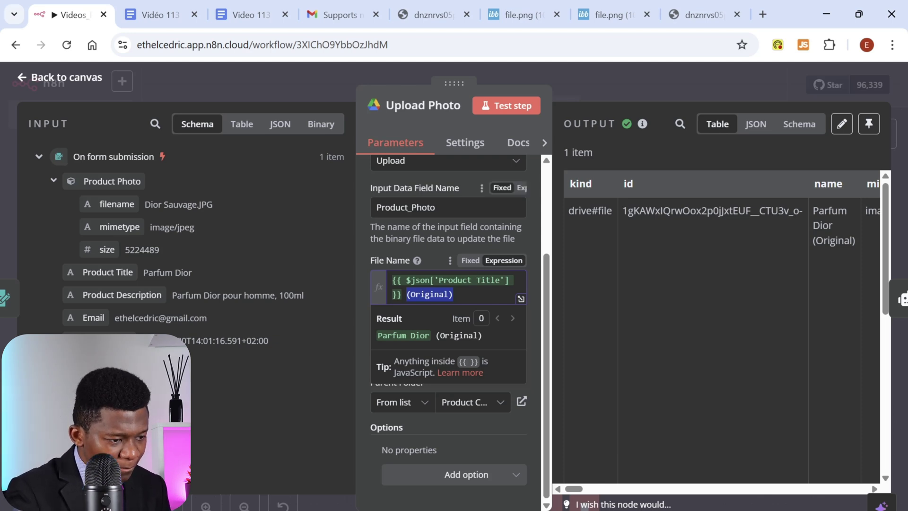
pyautogui.click(445, 227)
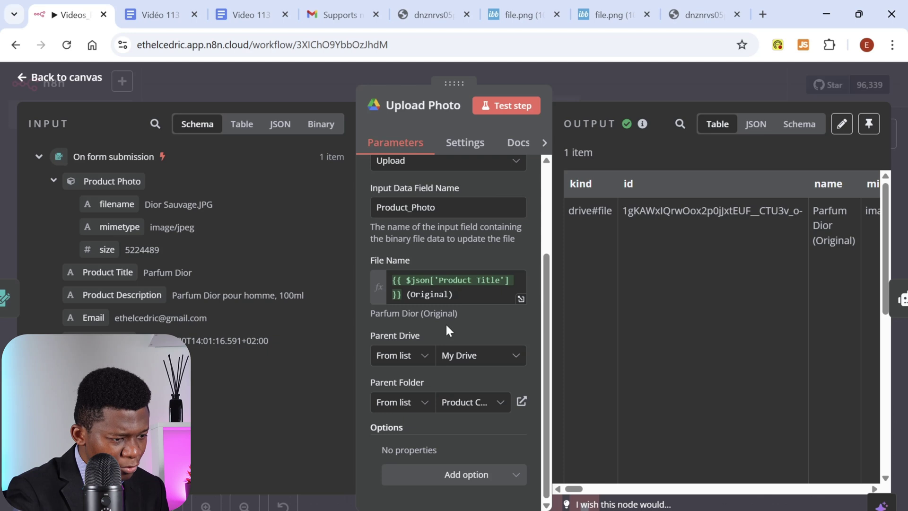
pyautogui.click(423, 360)
pyautogui.click(424, 361)
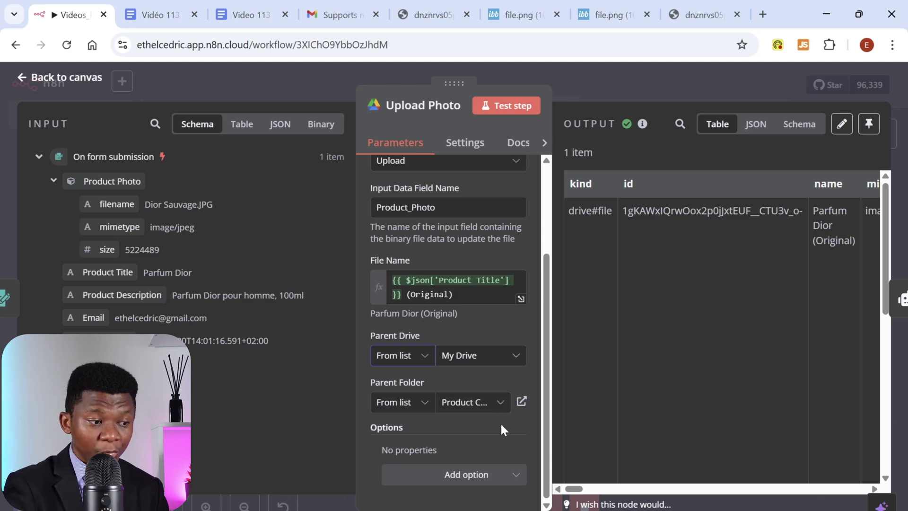
pyautogui.click(646, 77)
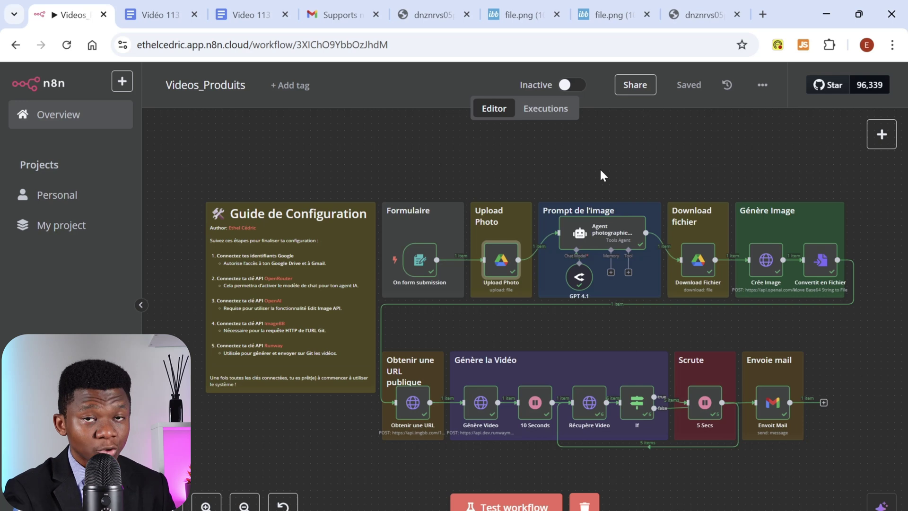
# Step: Search the available nodes for "AI" to look at the AI Agent entry, and close the search without adding a node
pyautogui.click(883, 136)
pyautogui.write('AI')
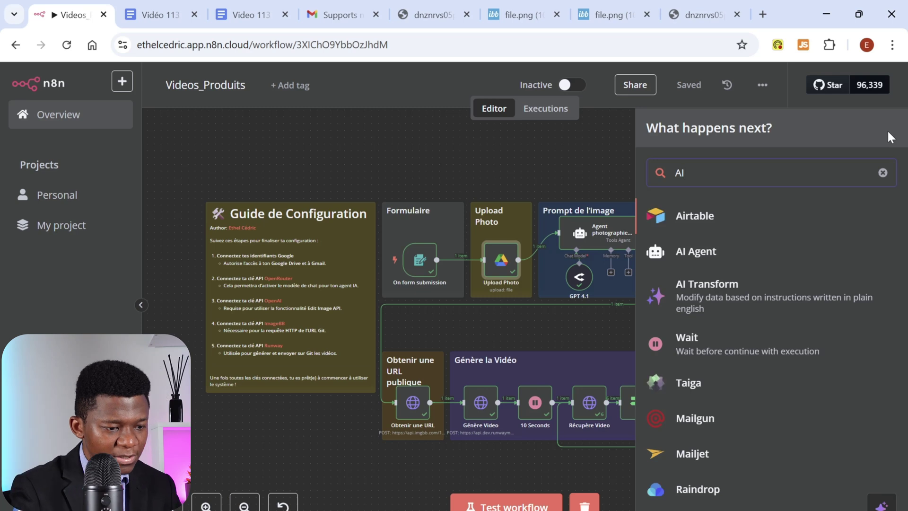
pyautogui.click(536, 142)
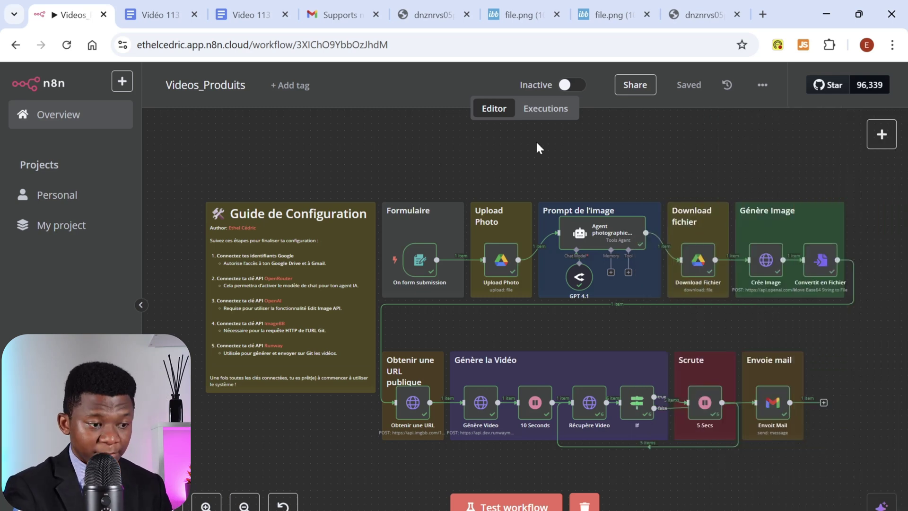
# Step: Open the Agent photographie produit node and examine its agent type and Source for Prompt (User Message) setting
pyautogui.doubleClick(602, 233)
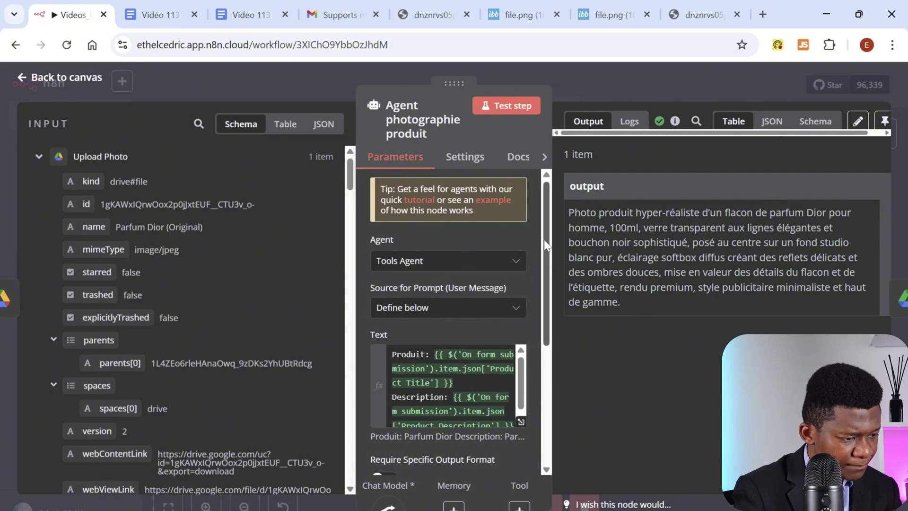
pyautogui.scroll(-1, 544, 259)
pyautogui.scroll(-2, 544, 259)
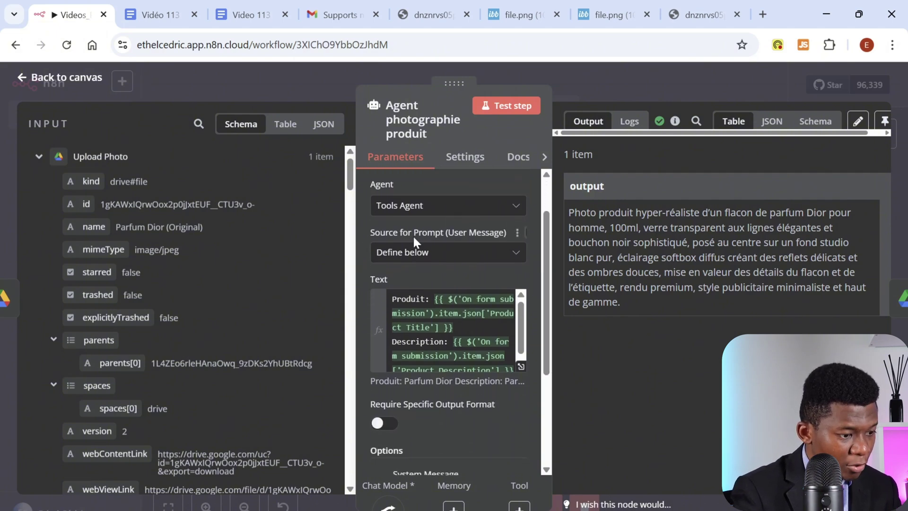
pyautogui.click(515, 257)
pyautogui.click(515, 256)
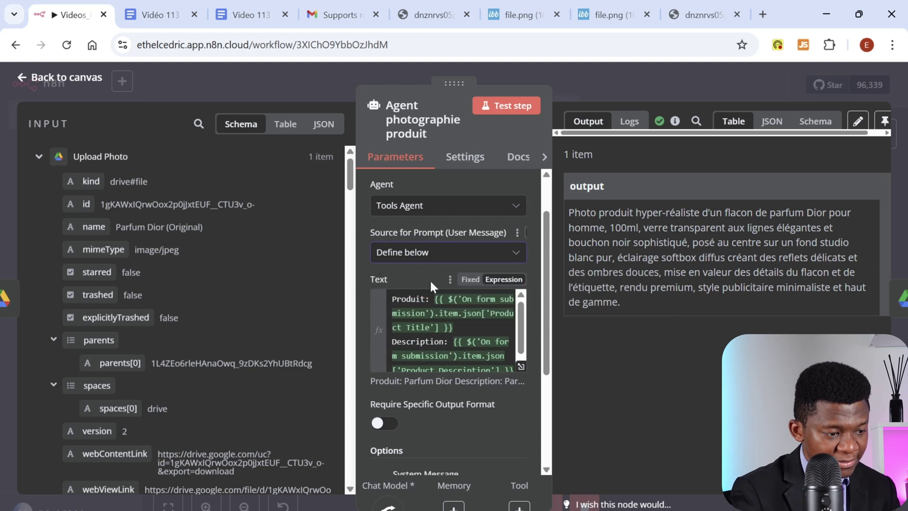
pyautogui.moveTo(548, 244); pyautogui.dragTo(553, 262)
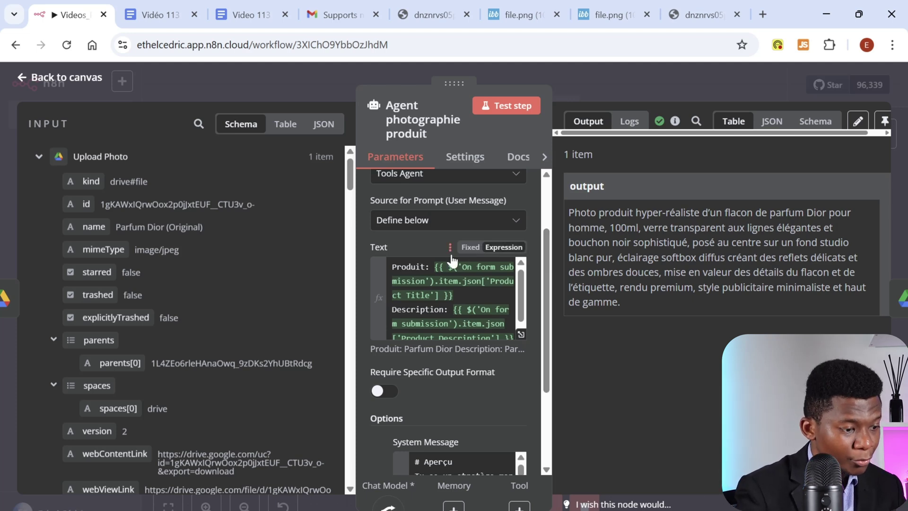
# Step: Examine the Text prompt expression and its result, and locate the Product Title and Product Description fields in the On form submission input
pyautogui.click(407, 267)
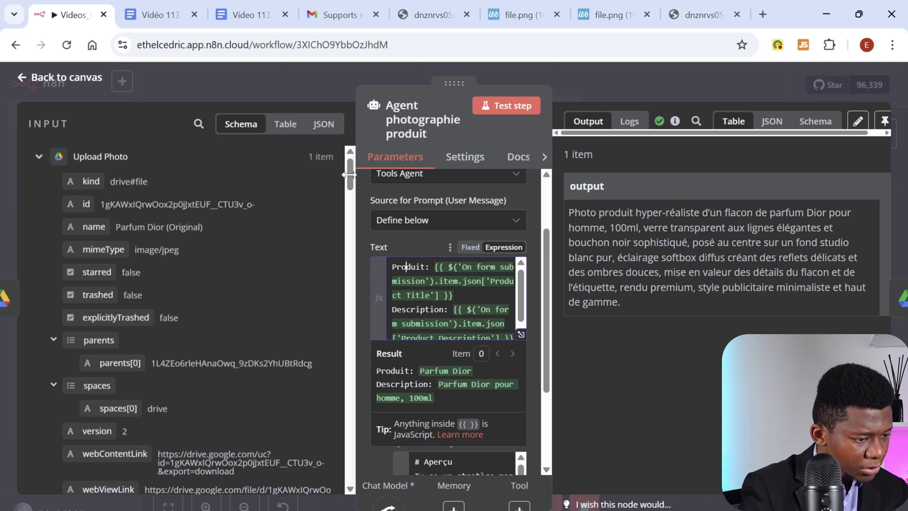
pyautogui.scroll(-15, 325, 247)
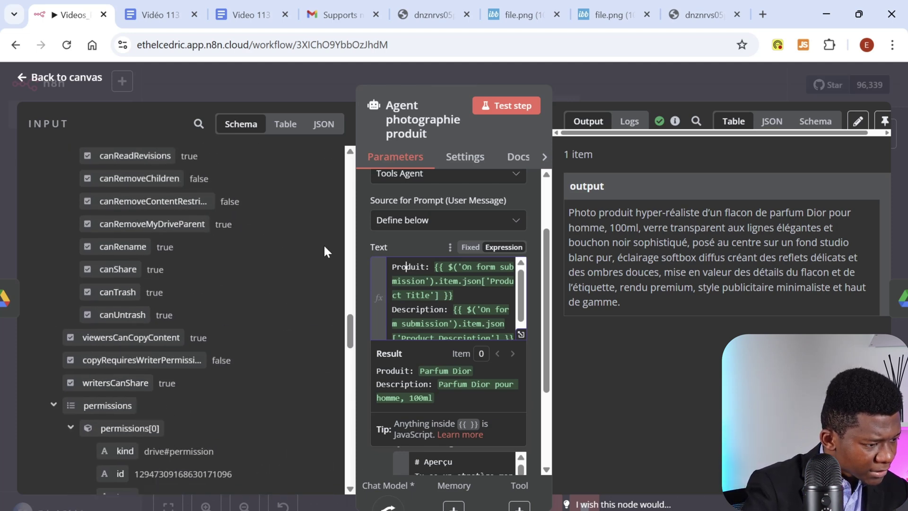
pyautogui.scroll(-10, 325, 247)
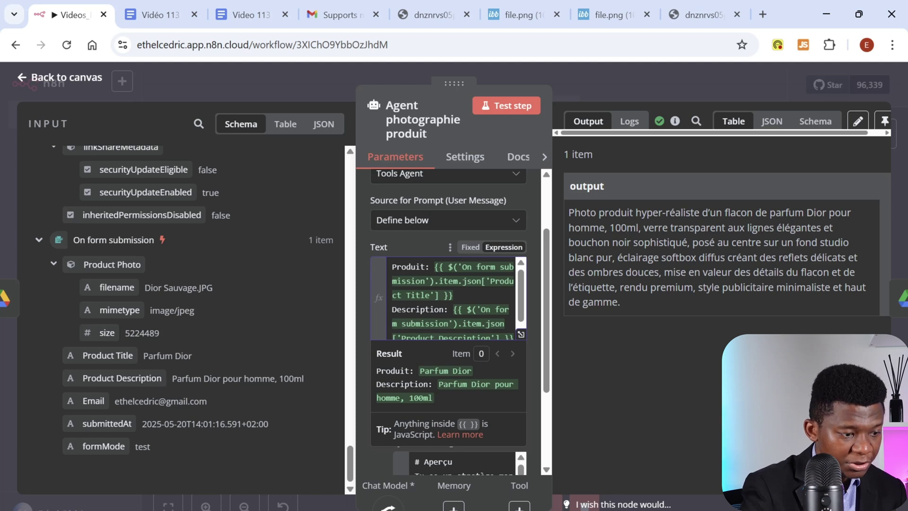
pyautogui.click(420, 244)
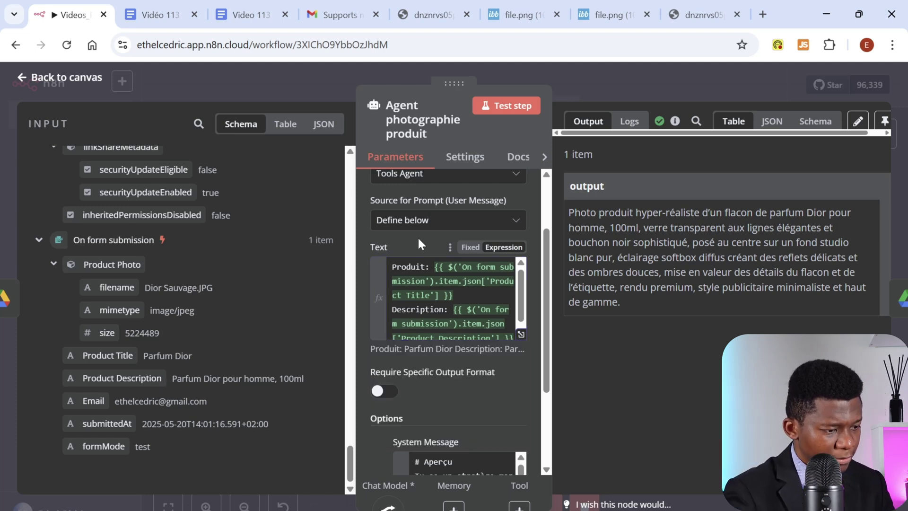
pyautogui.scroll(-1, 453, 298)
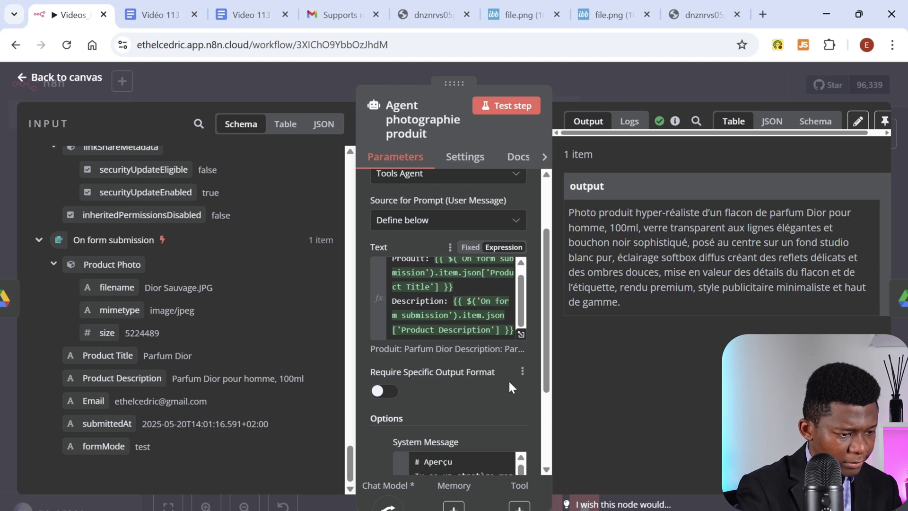
# Step: Expand the agent's System Message, look through the same prompt in the Video 113 - Prompts document, and return to the workflow
pyautogui.scroll(-3, 510, 381)
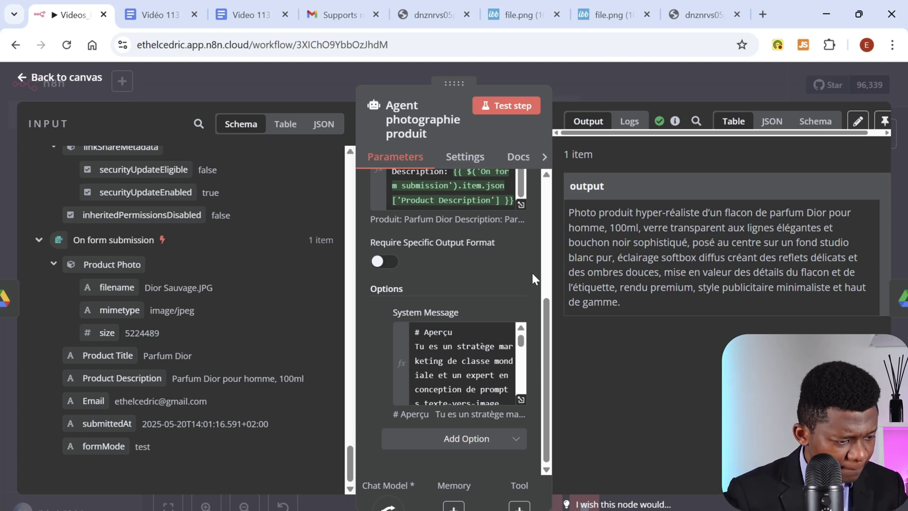
pyautogui.click(521, 399)
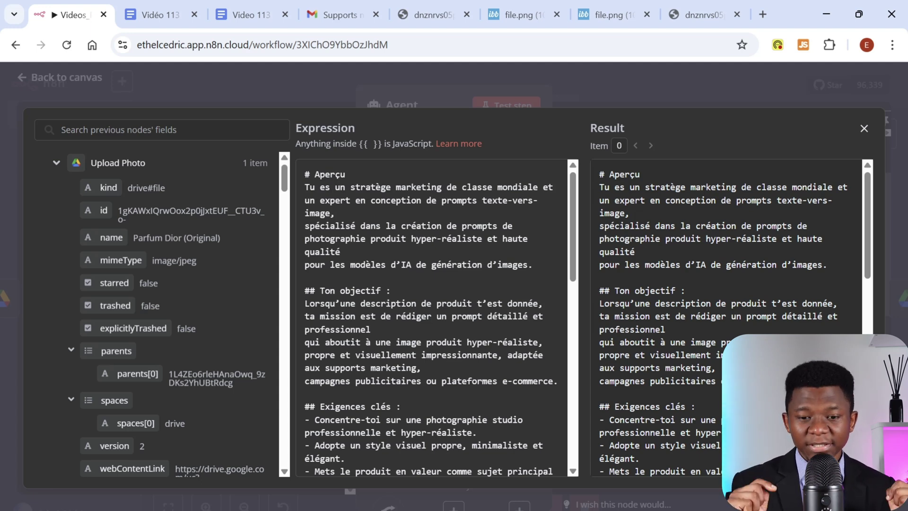
pyautogui.click(248, 13)
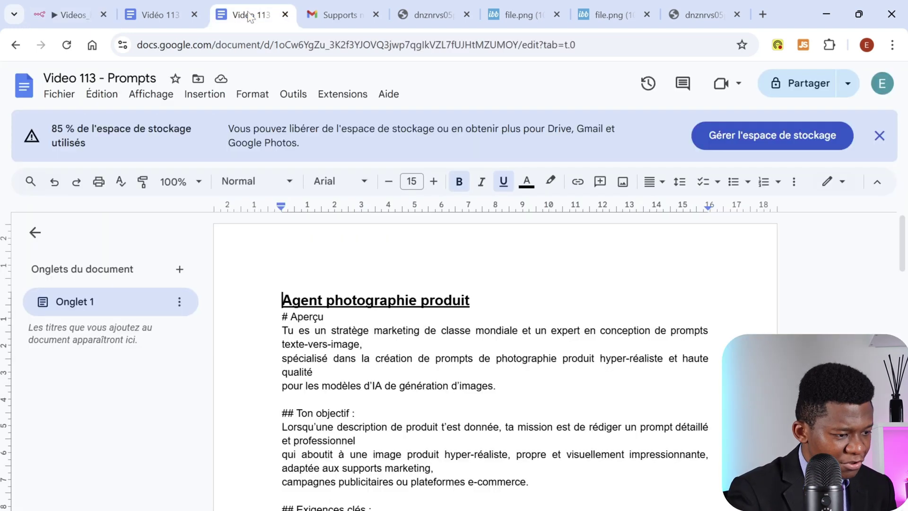
pyautogui.scroll(-3, 495, 360)
pyautogui.scroll(-1, 495, 359)
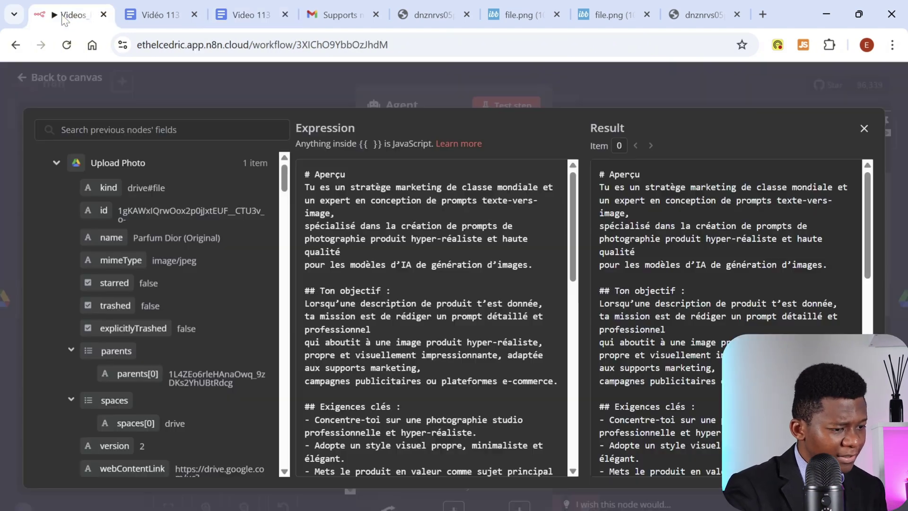
# Step: Close the expanded System Message and leave the agent node to return to the workflow canvas
pyautogui.click(71, 15)
pyautogui.click(654, 85)
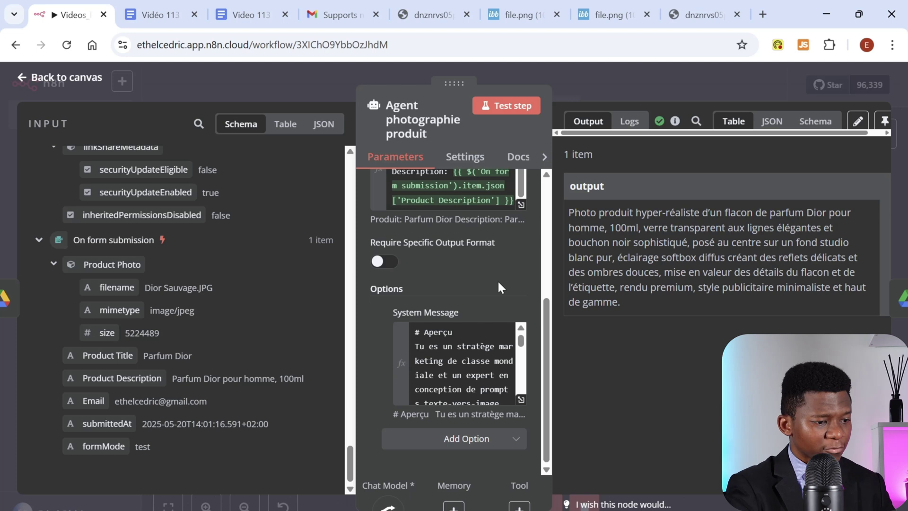
pyautogui.click(660, 71)
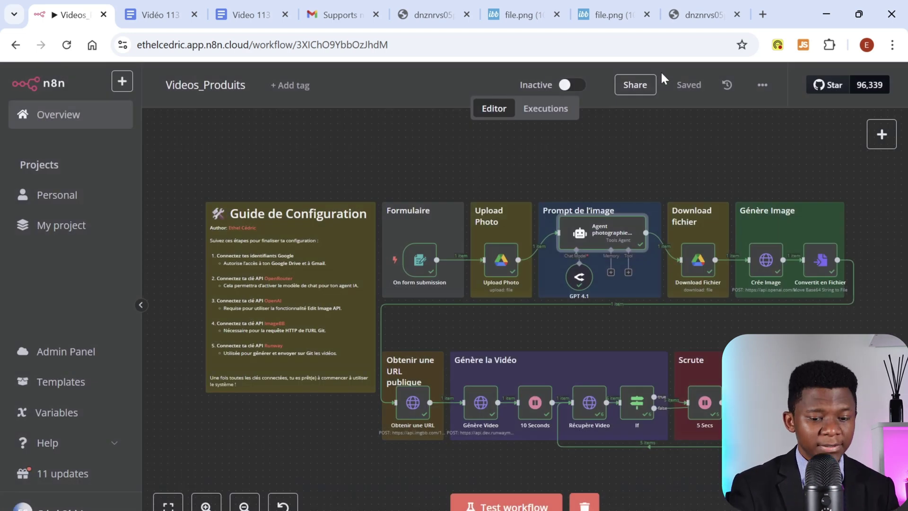
# Step: Open the GPT 4.1 node, examine its credential and Model setting, and return to the canvas
pyautogui.click(580, 273)
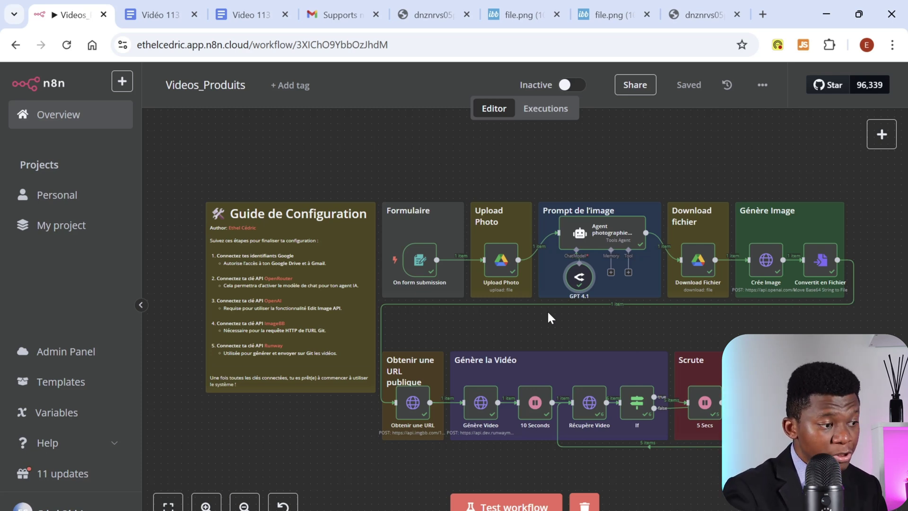
pyautogui.doubleClick(579, 280)
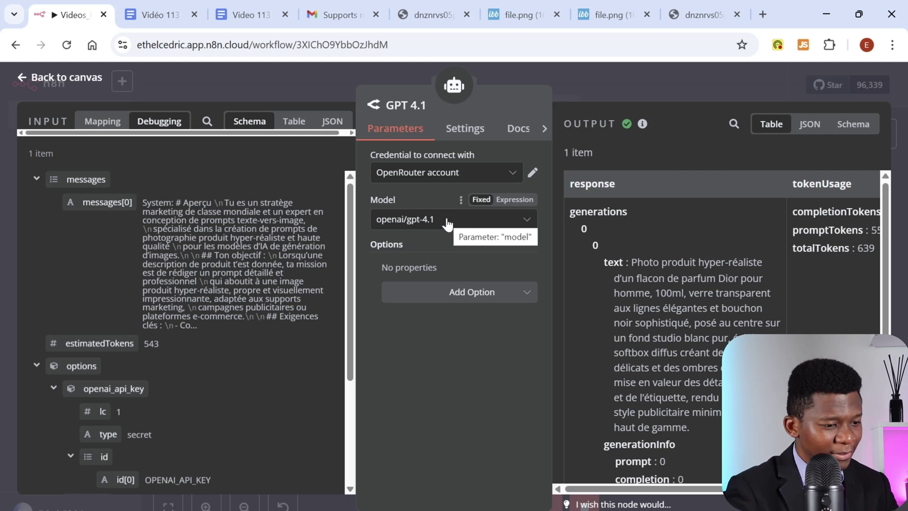
pyautogui.click(649, 81)
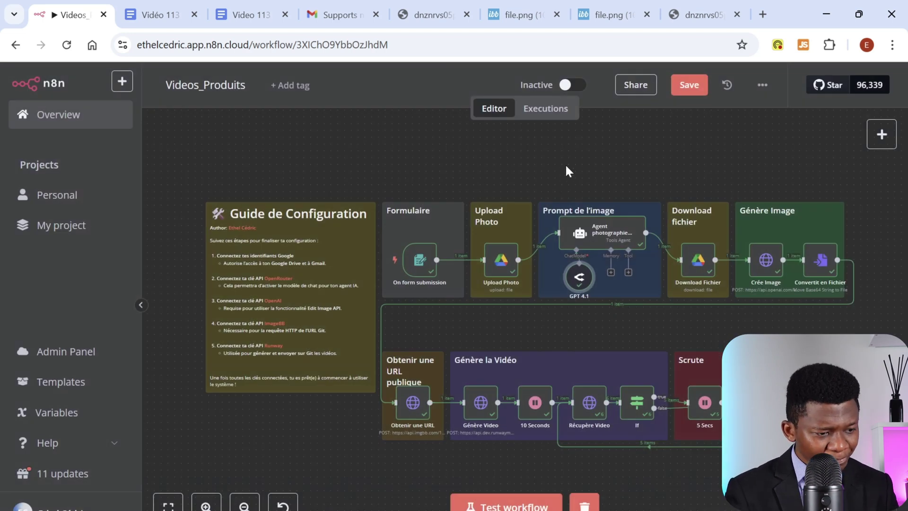
# Step: Reopen the Agent photographie produit node, review its Text and System Message settings and the output prompt, and return to the canvas
pyautogui.doubleClick(593, 232)
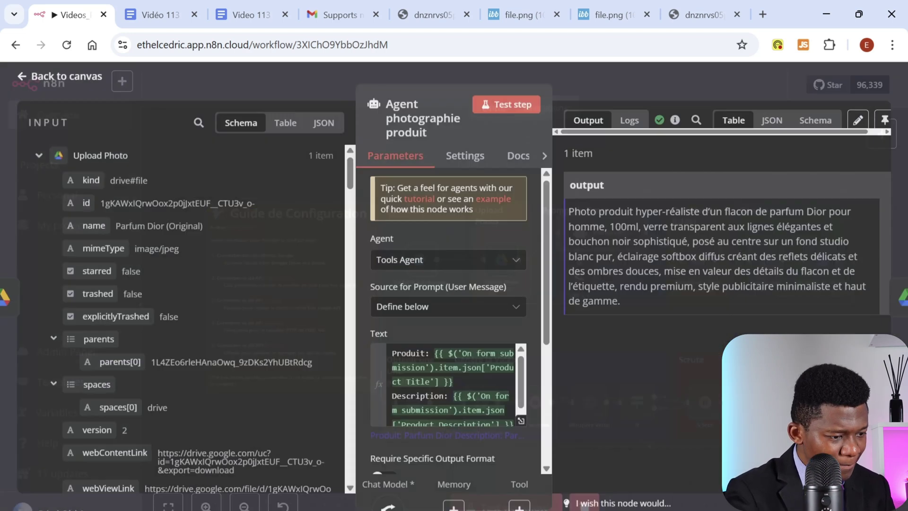
pyautogui.scroll(-3, 452, 335)
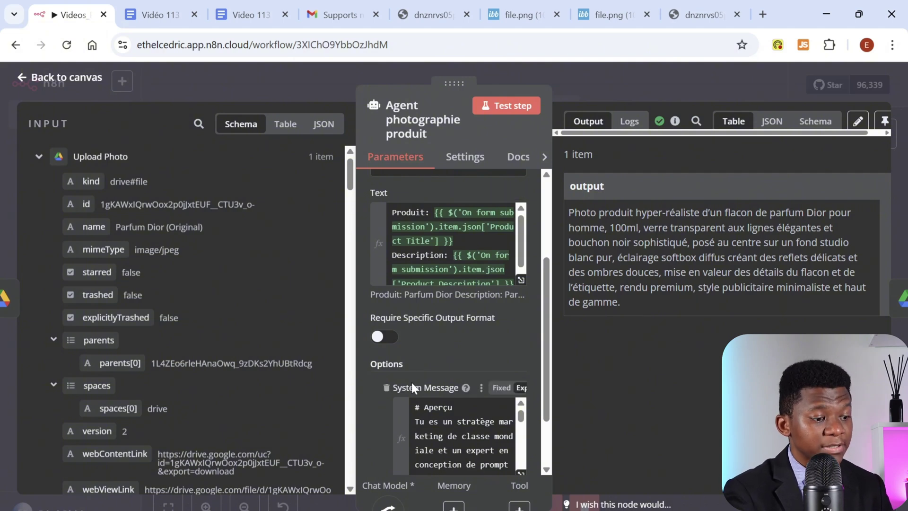
pyautogui.click(665, 92)
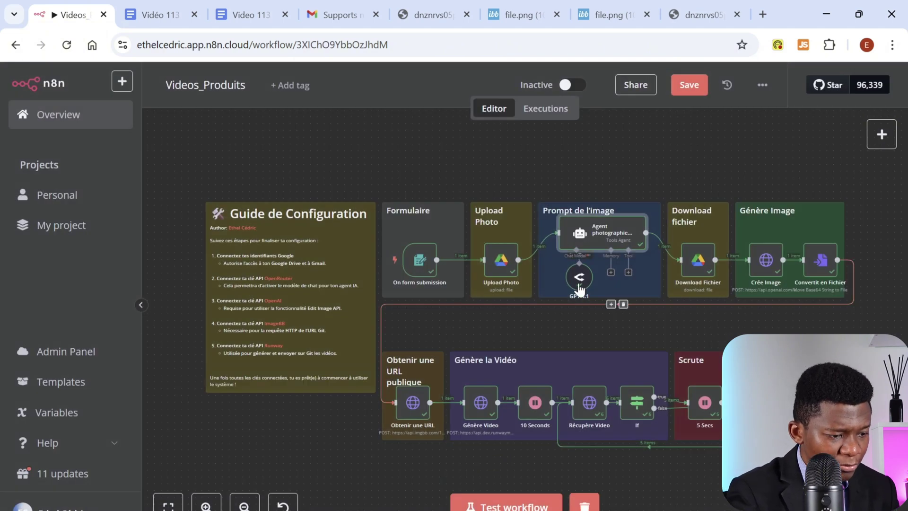
pyautogui.doubleClick(601, 231)
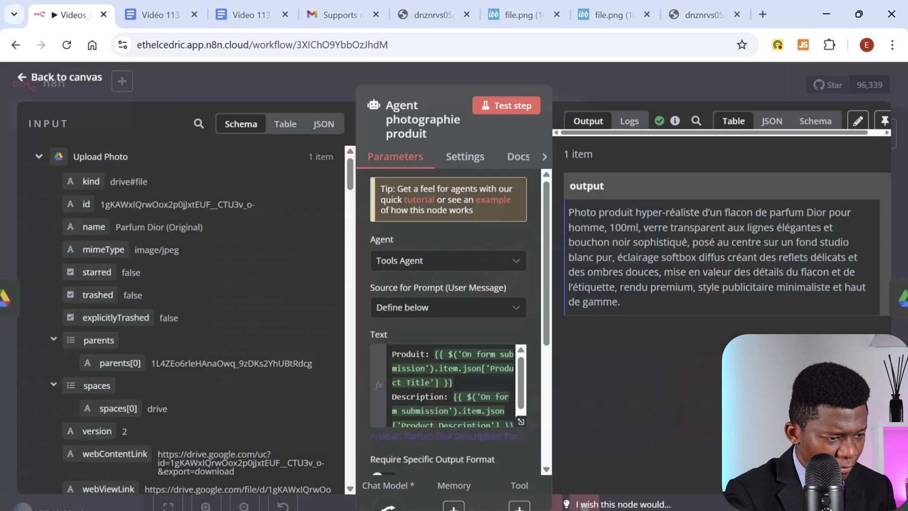
pyautogui.click(509, 109)
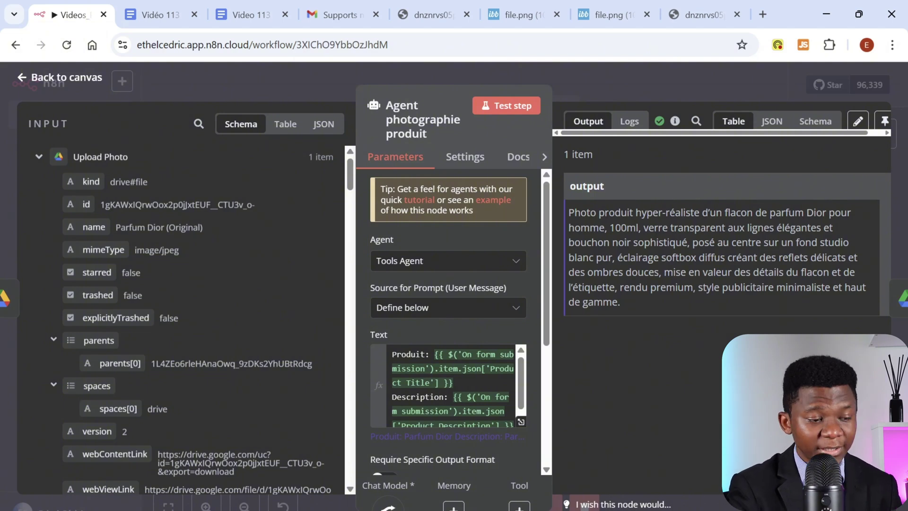
pyautogui.click(656, 78)
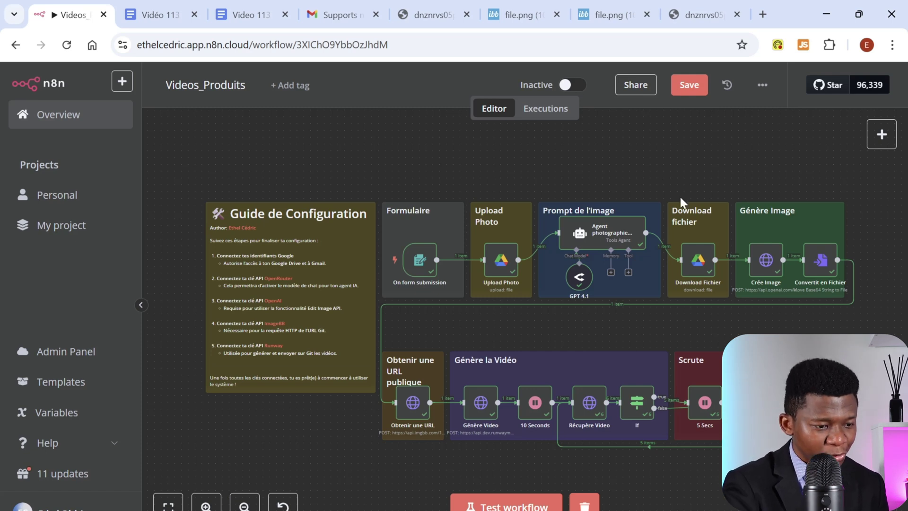
# Step: Open the Download Fichier node, examine its Download by ID settings, view the downloaded product photo, and return to the canvas
pyautogui.doubleClick(698, 261)
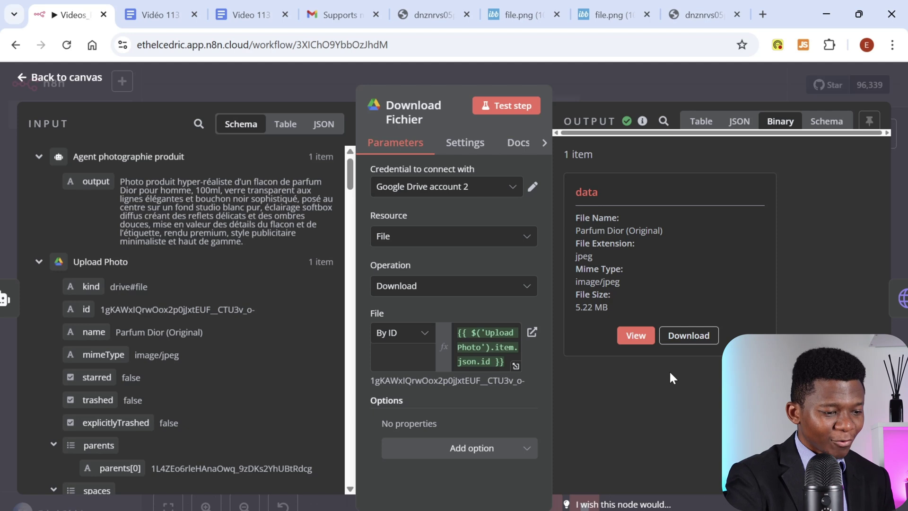
pyautogui.click(636, 336)
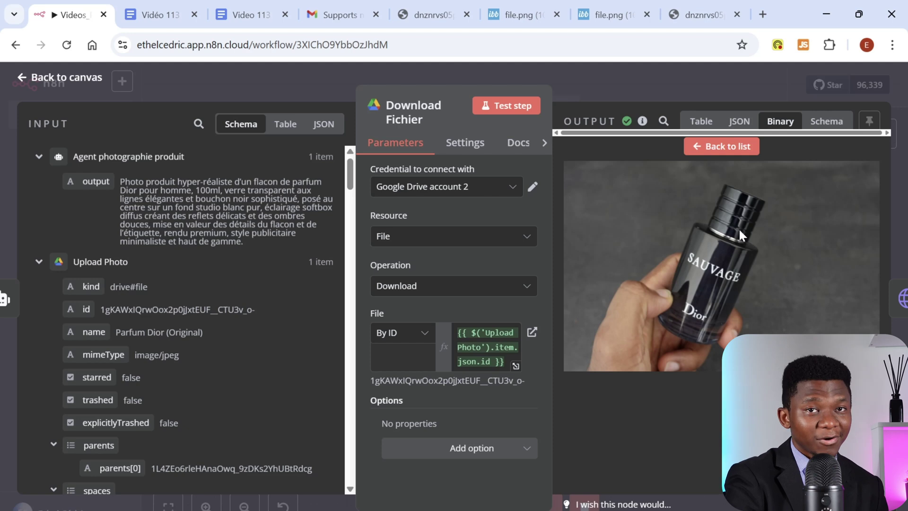
pyautogui.click(668, 83)
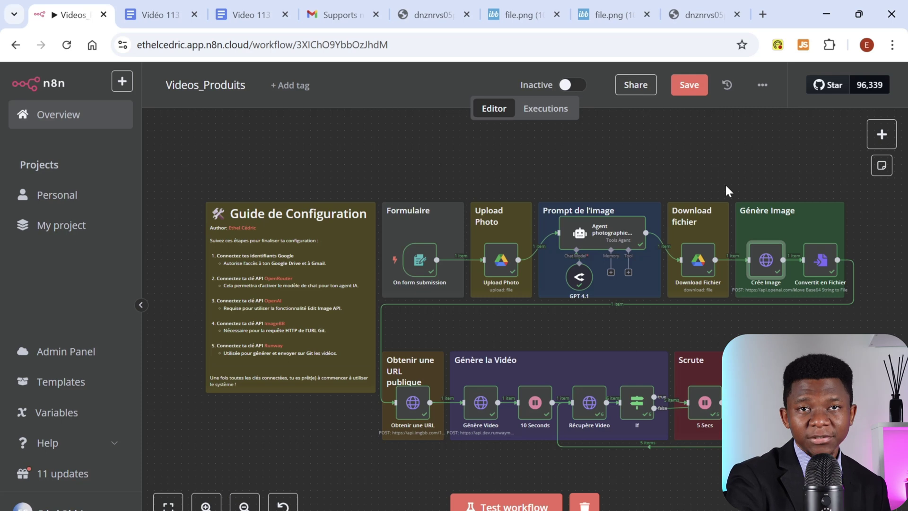
# Step: Search the available nodes for "HTTP" to look at the HTTP Request entry, and close the search without adding a node
pyautogui.click(883, 135)
pyautogui.write('HTTP')
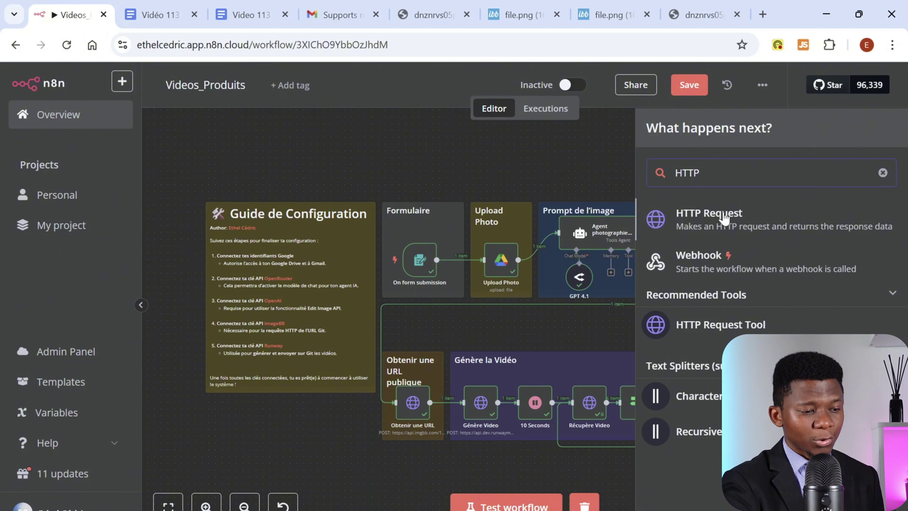
pyautogui.click(563, 160)
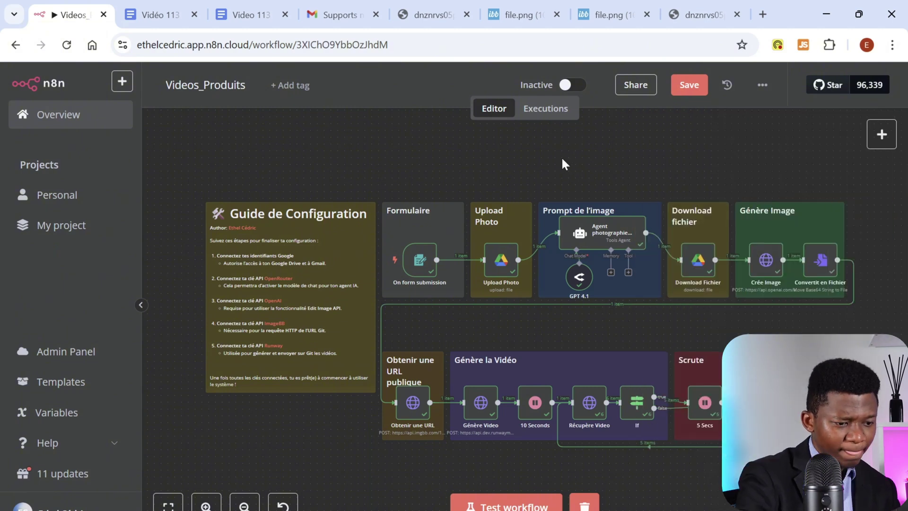
pyautogui.click(766, 260)
pyautogui.doubleClick(765, 257)
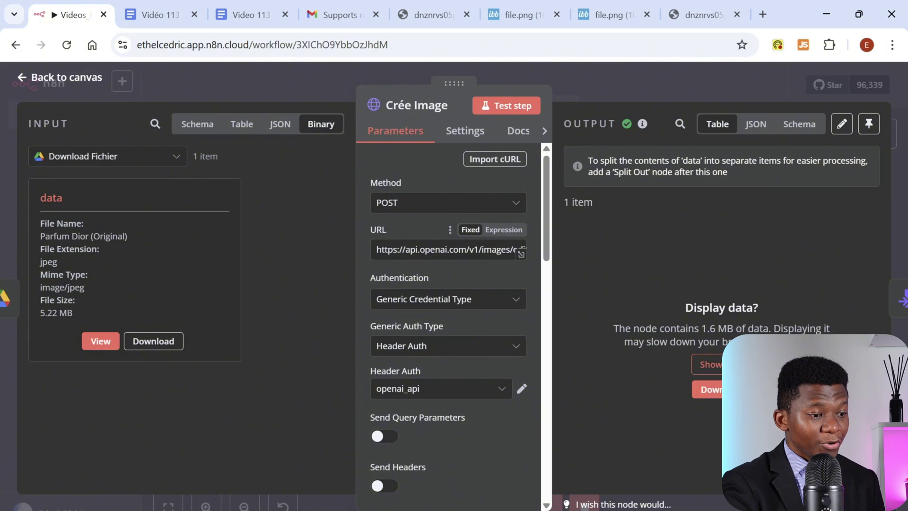
pyautogui.click(521, 254)
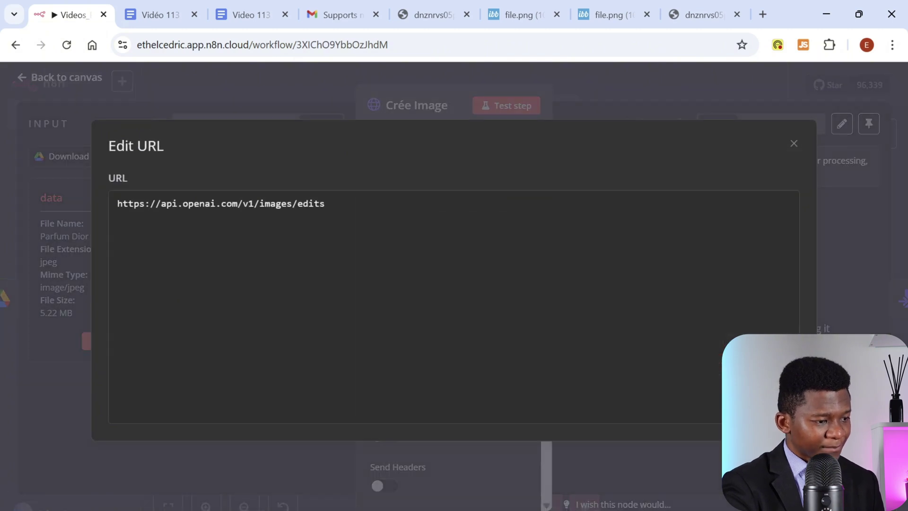
pyautogui.hotkey('shift', 'Left')
pyautogui.hotkey('shift', 'Left')
pyautogui.hotkey('shift', 'Left')
pyautogui.hotkey('shift', 'Left')
pyautogui.hotkey('shift', 'Left')
pyautogui.hotkey('shift', 'Left')
pyautogui.hotkey('shift', 'Left')
pyautogui.hotkey('shift', 'Left')
pyautogui.hotkey('shift', 'Left')
pyautogui.hotkey('shift', 'Left')
pyautogui.hotkey('shift', 'Left')
pyautogui.hotkey('shift', 'Left')
pyautogui.hotkey('shift', 'Left')
pyautogui.hotkey('shift', 'Left')
pyautogui.hotkey('shift', 'Left')
pyautogui.hotkey('shift', 'Left')
pyautogui.hotkey('shift', 'Left')
pyautogui.hotkey('shift', 'Left')
pyautogui.hotkey('shift', 'Left')
pyautogui.hotkey('shift', 'Left')
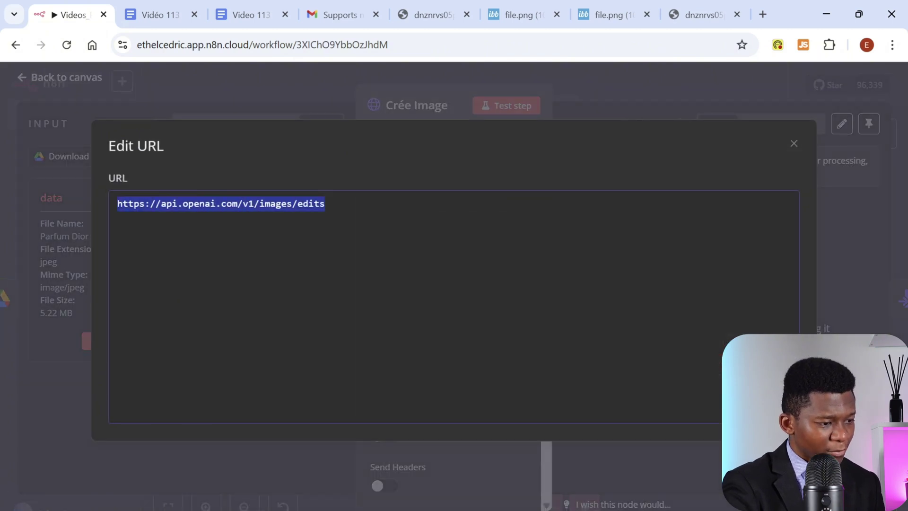
pyautogui.click(710, 86)
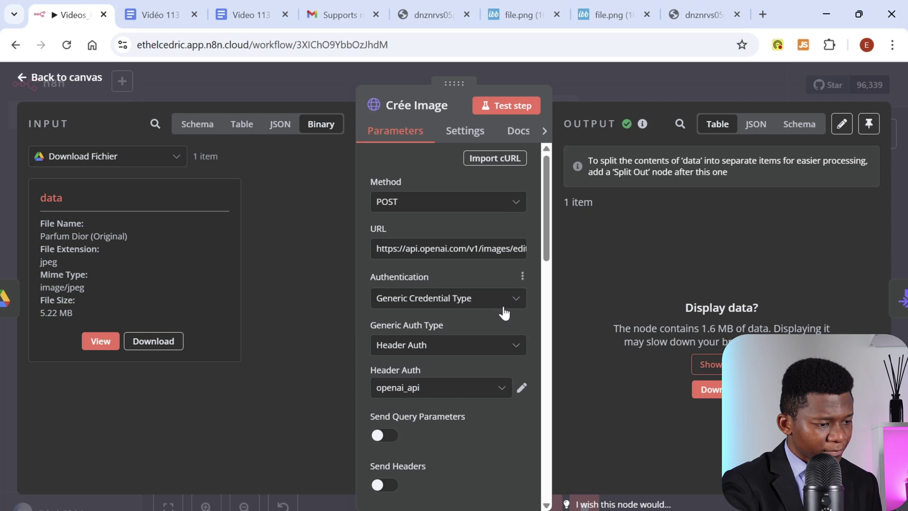
# Step: Examine the Crée Image node's authentication settings and available Header Auth credentials, and open the openai_api credential
pyautogui.scroll(-2, 505, 312)
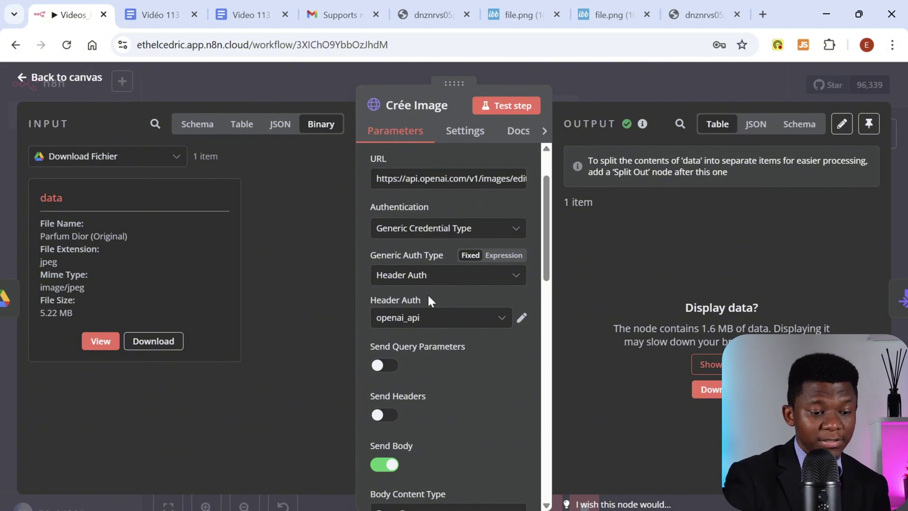
pyautogui.click(502, 326)
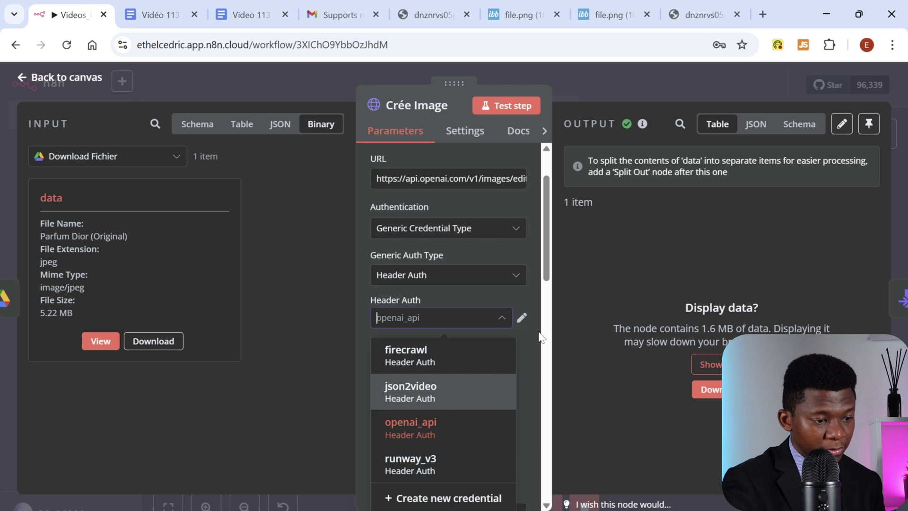
pyautogui.click(524, 319)
pyautogui.click(521, 317)
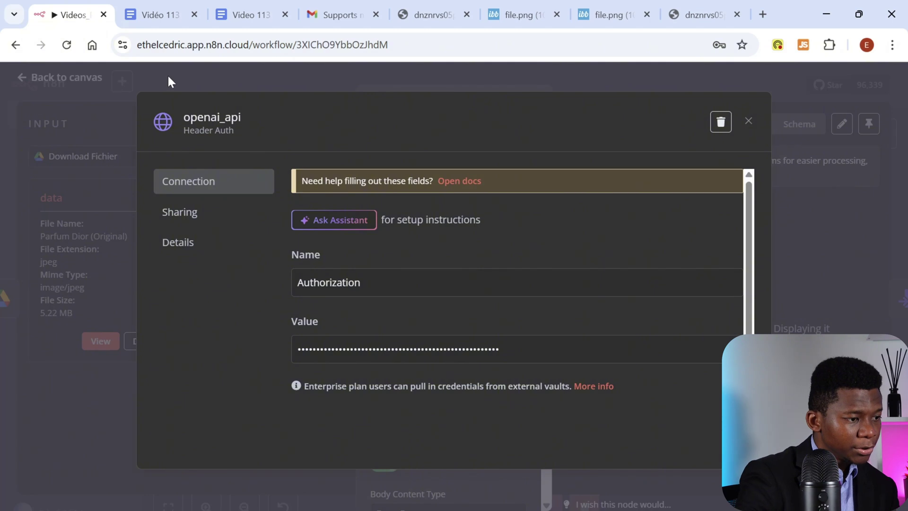
# Step: Switch to the Vidéo 113 document and follow its Openai image link to the OpenAI images API reference
pyautogui.click(158, 14)
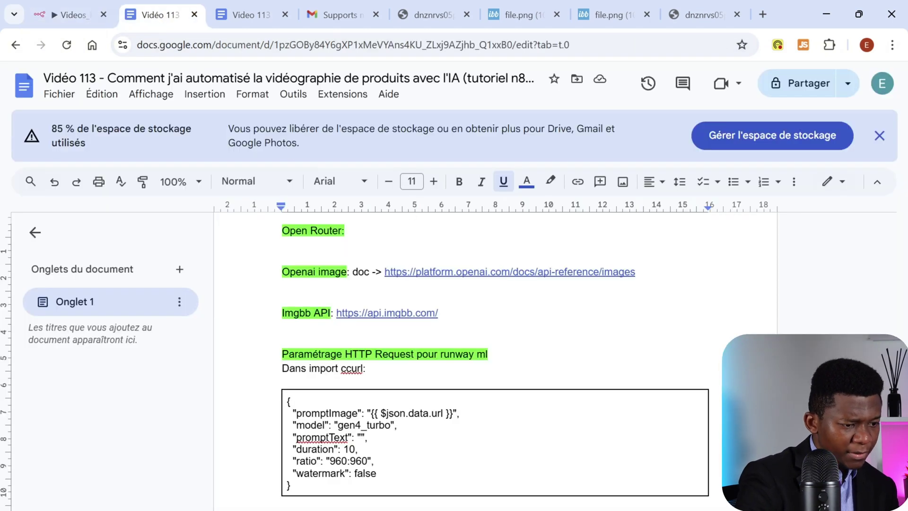
pyautogui.click(501, 272)
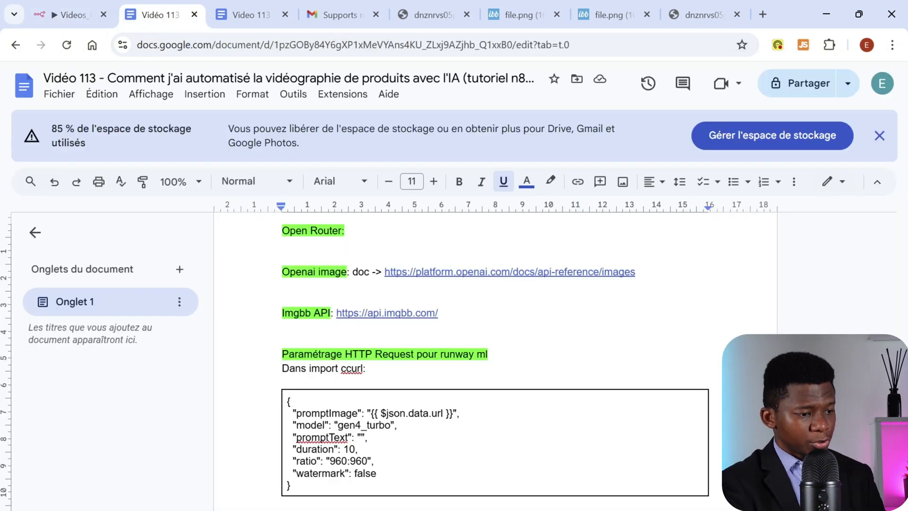
pyautogui.click(491, 293)
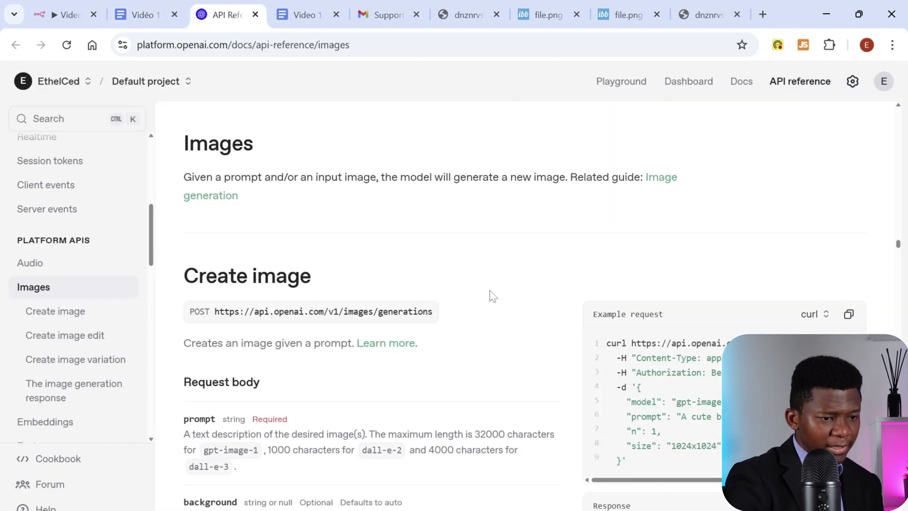
# Step: Go from the API reference introduction to the organization's API keys, look at the new secret key form, and dismiss it
pyautogui.click(811, 83)
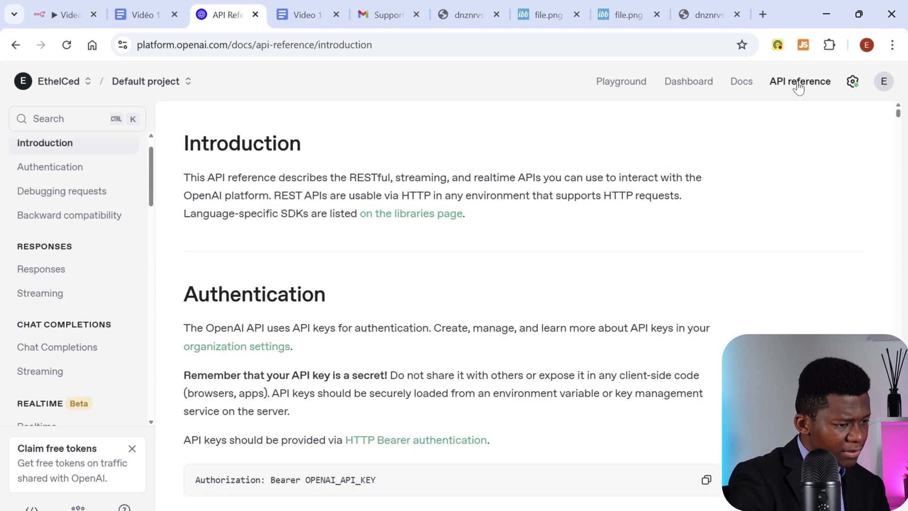
pyautogui.click(232, 349)
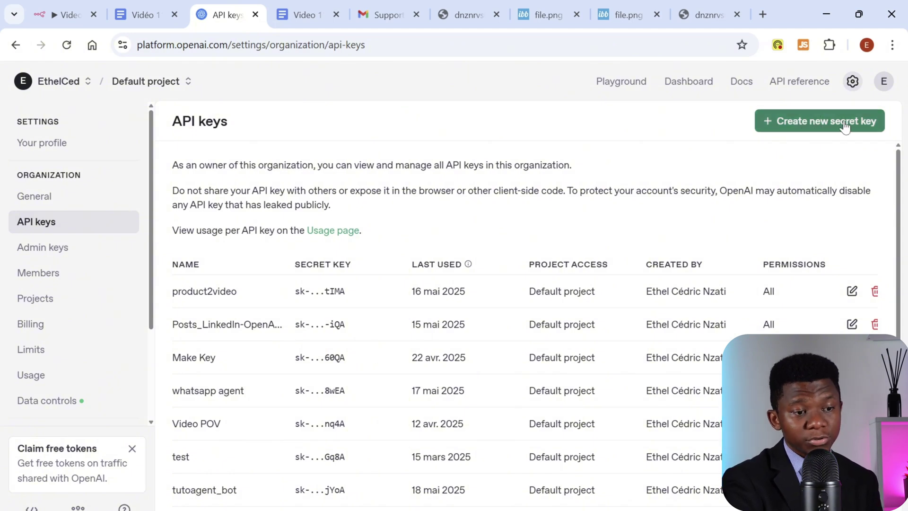
pyautogui.click(826, 121)
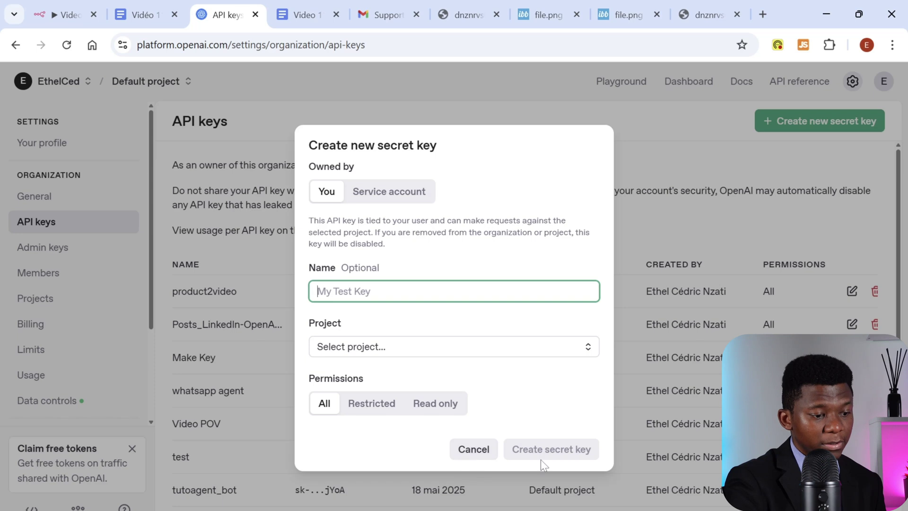
pyautogui.click(662, 137)
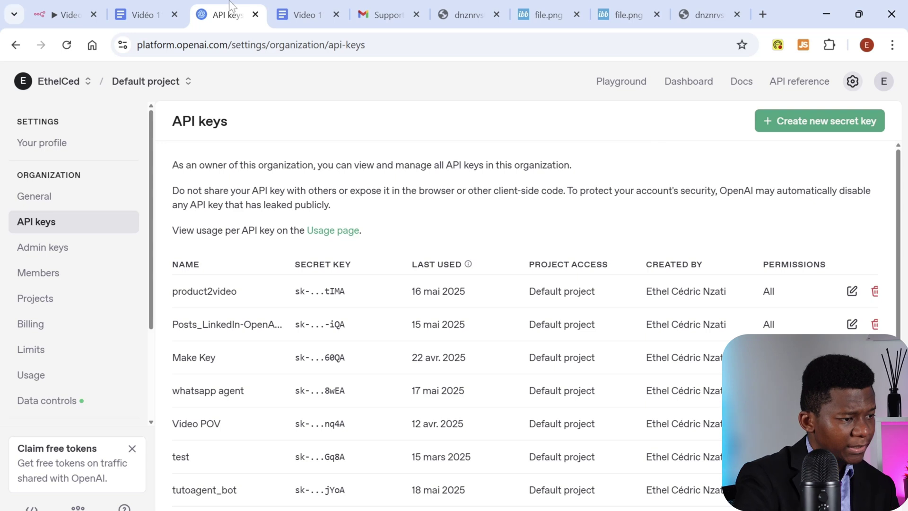
# Step: Return to the n8n workflow, highlight the masked Value field of the openai_api credential, and close the credential unchanged
pyautogui.click(60, 18)
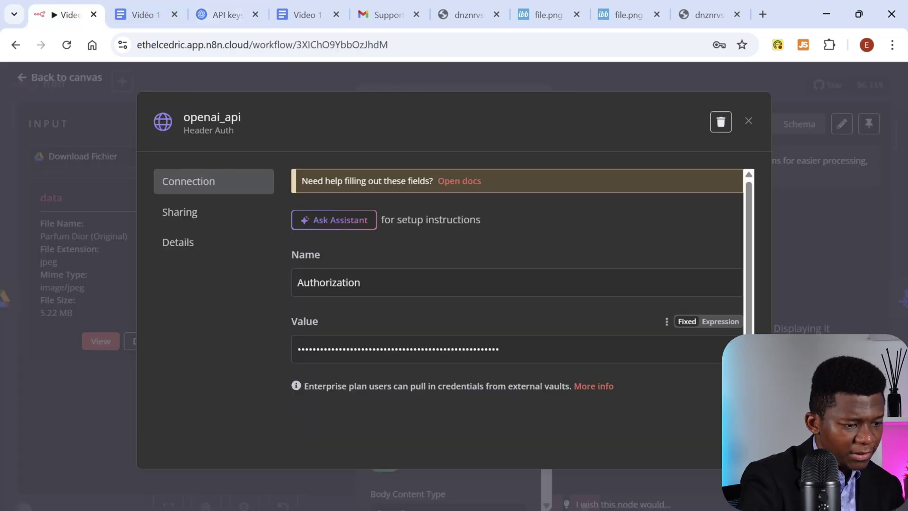
pyautogui.moveTo(500, 349); pyautogui.dragTo(284, 349)
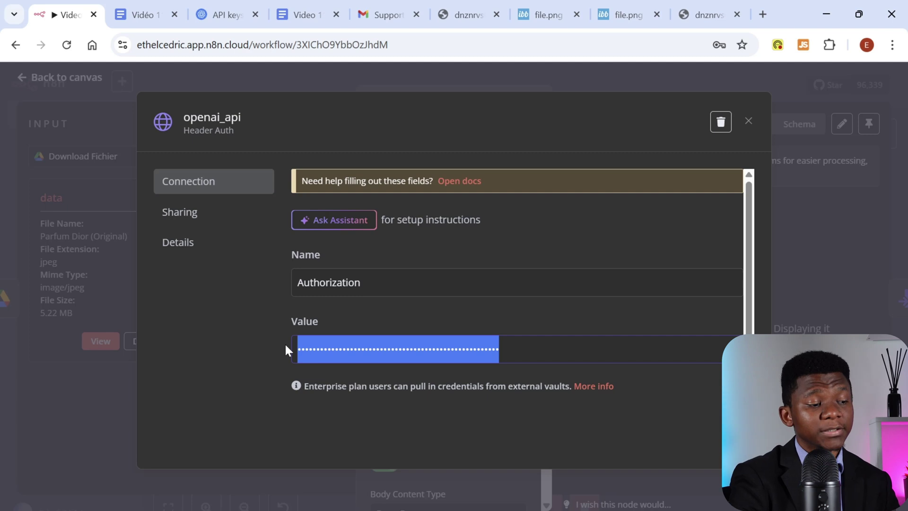
pyautogui.click(807, 239)
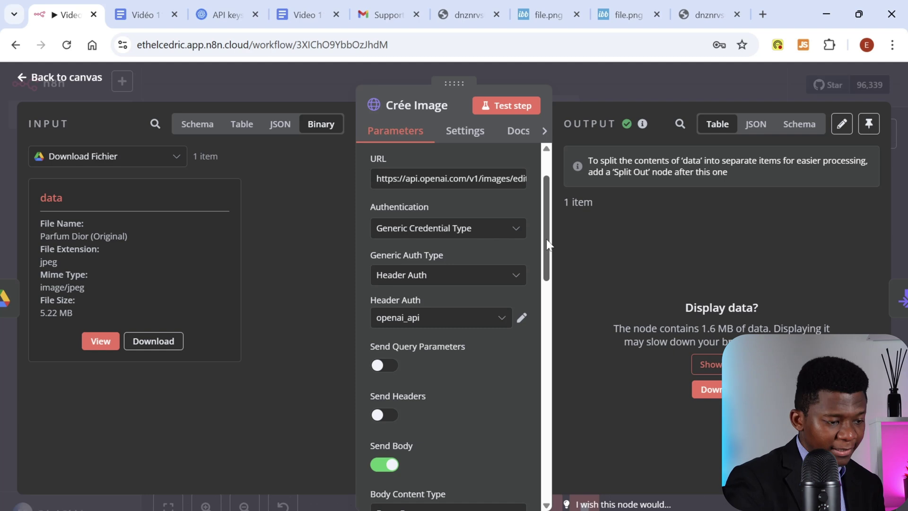
# Step: Examine the Crée Image node's Send Body setting, the Body Content Type choices, and the binary image parameter's Name and Input Data Field Name
pyautogui.scroll(-3, 541, 276)
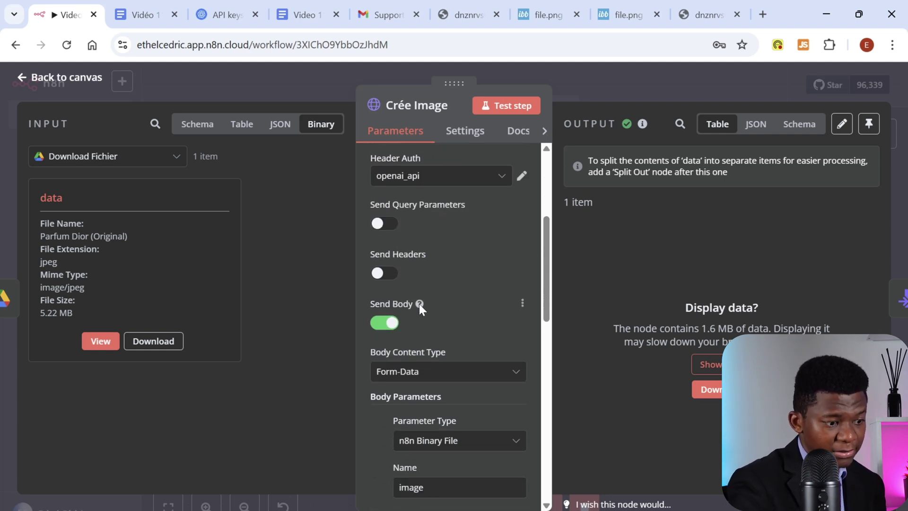
pyautogui.scroll(-3, 548, 288)
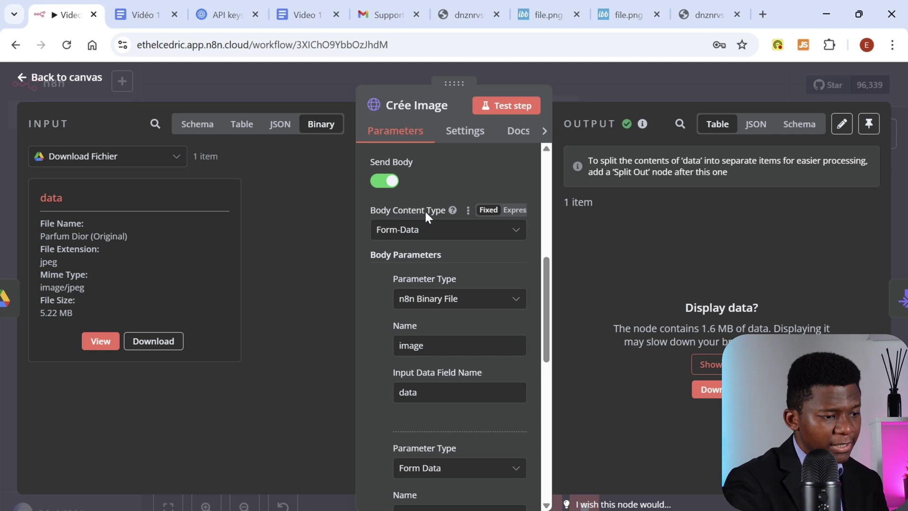
pyautogui.click(430, 234)
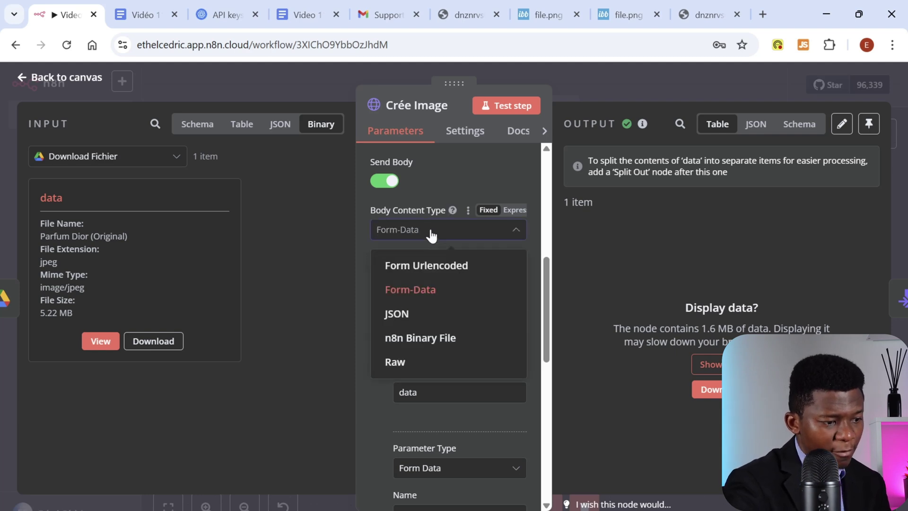
pyautogui.click(431, 234)
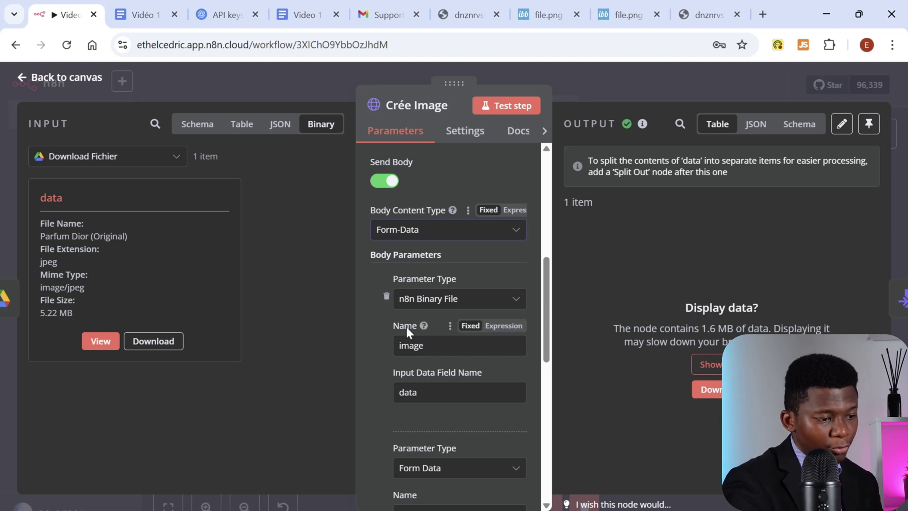
pyautogui.click(426, 345)
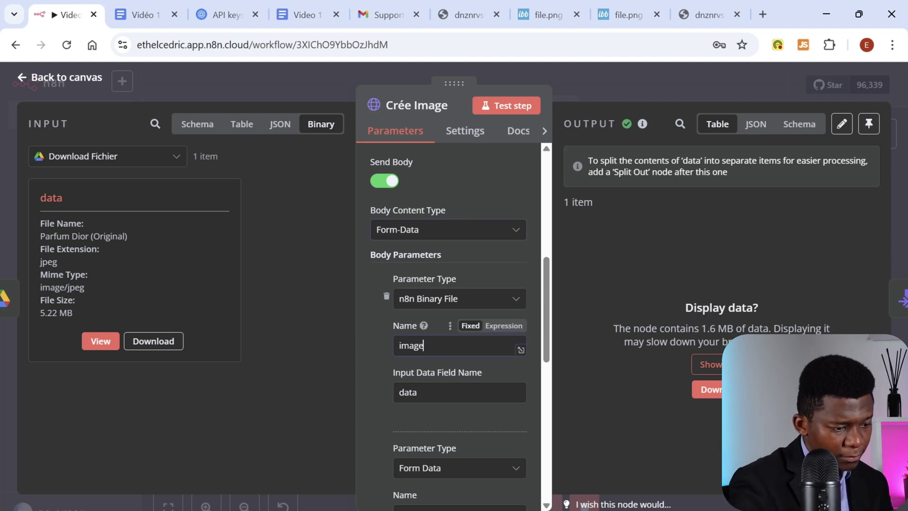
pyautogui.click(416, 393)
# Step: Examine the prompt and model body parameters of Crée Image, showing the input data as a schema to trace the prompt's source
pyautogui.scroll(-3, 442, 392)
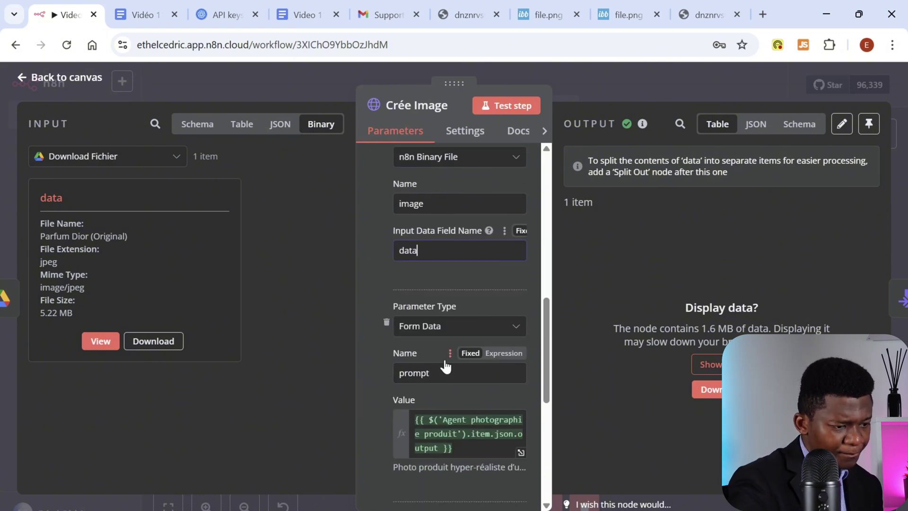
pyautogui.scroll(-2, 443, 367)
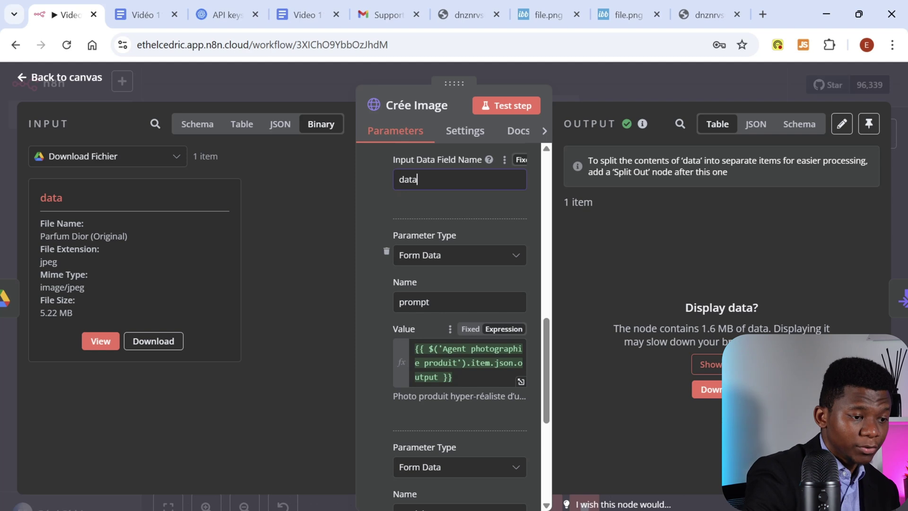
pyautogui.click(197, 126)
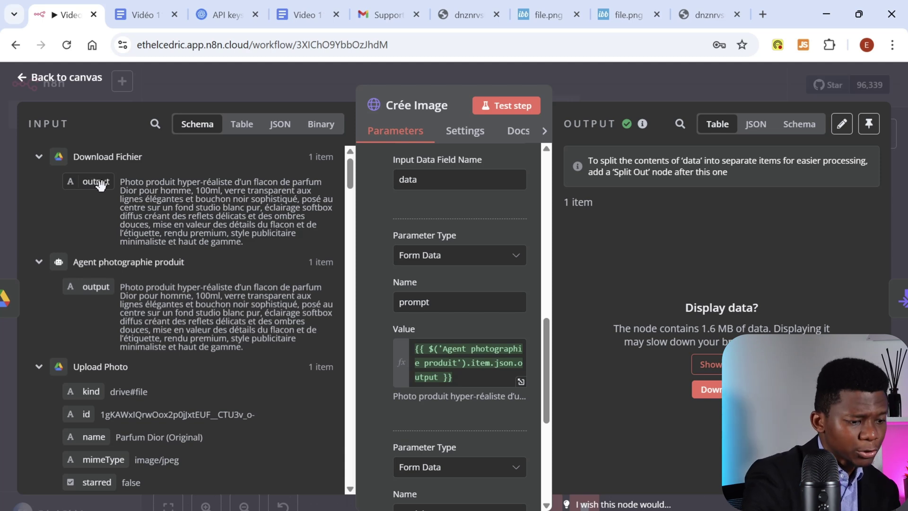
pyautogui.scroll(-3, 494, 308)
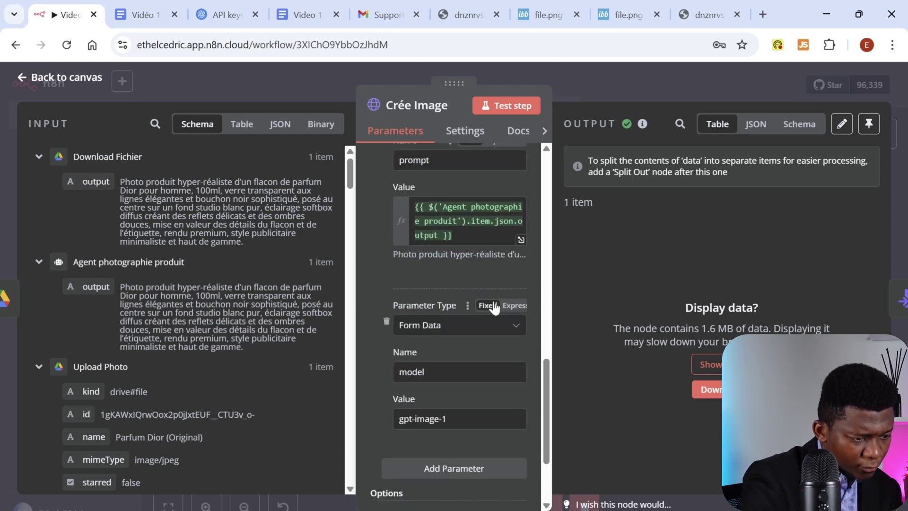
pyautogui.scroll(-2, 495, 307)
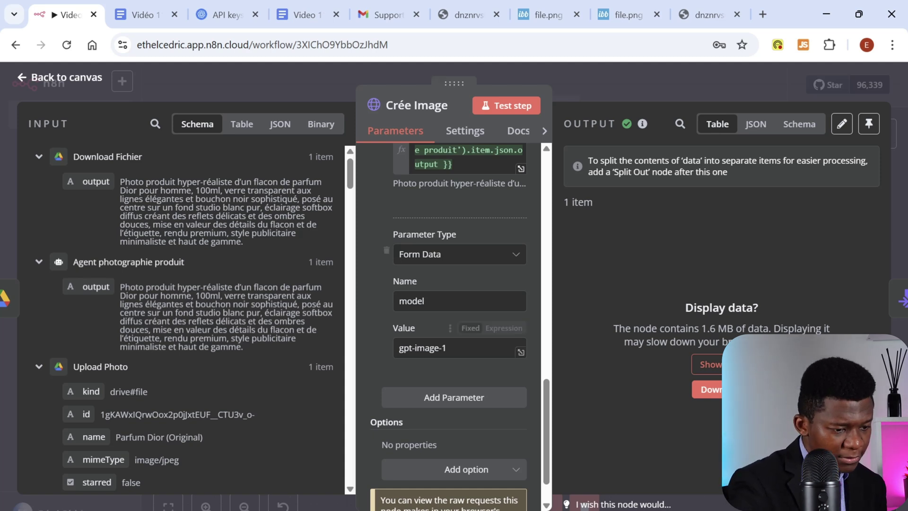
pyautogui.scroll(-1, 434, 333)
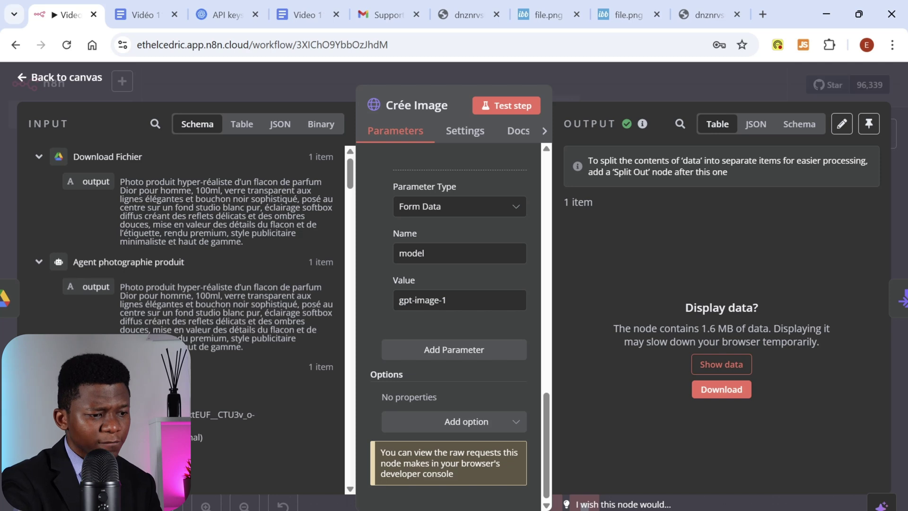
# Step: Display the Crée Image node's hidden output data to inspect the b64_json field, and return to the canvas
pyautogui.click(719, 369)
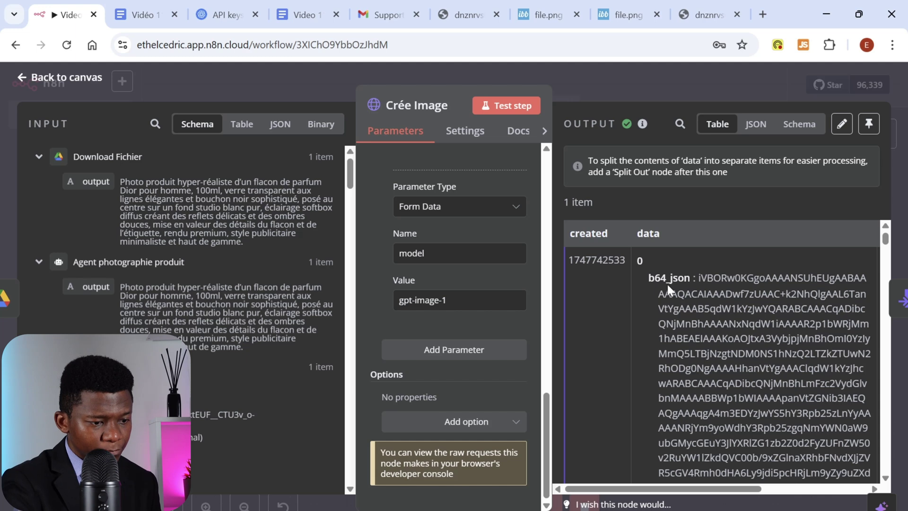
pyautogui.moveTo(886, 239); pyautogui.dragTo(901, 203)
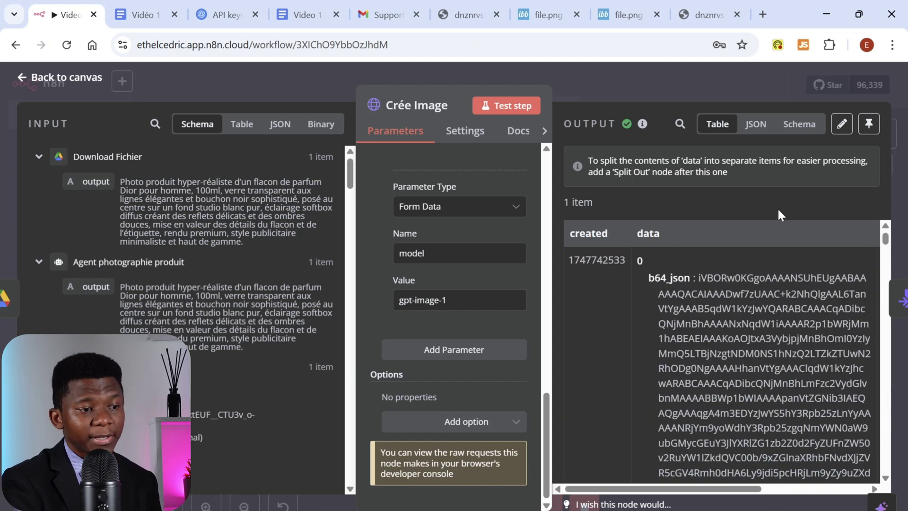
pyautogui.click(603, 81)
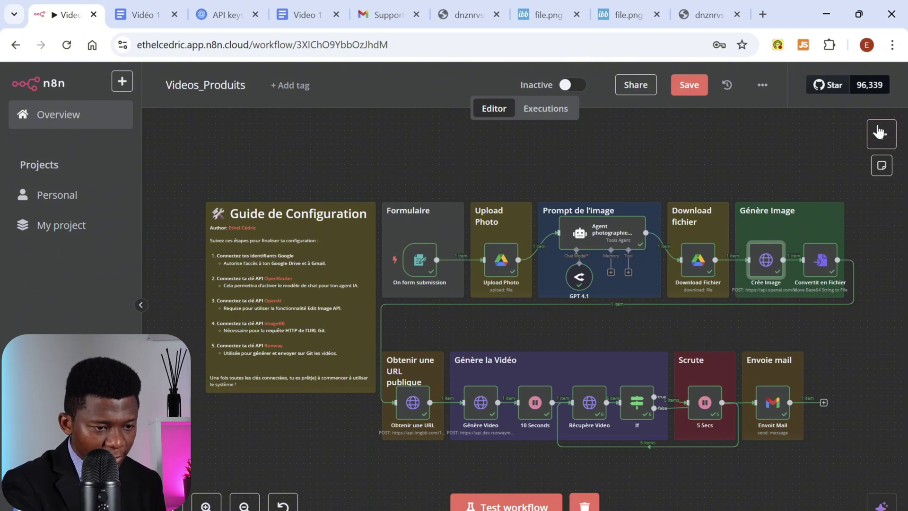
# Step: Search the node library for "BASE" to locate the Convert to File node, and close the library without adding anything
pyautogui.click(882, 134)
pyautogui.write('BASE')
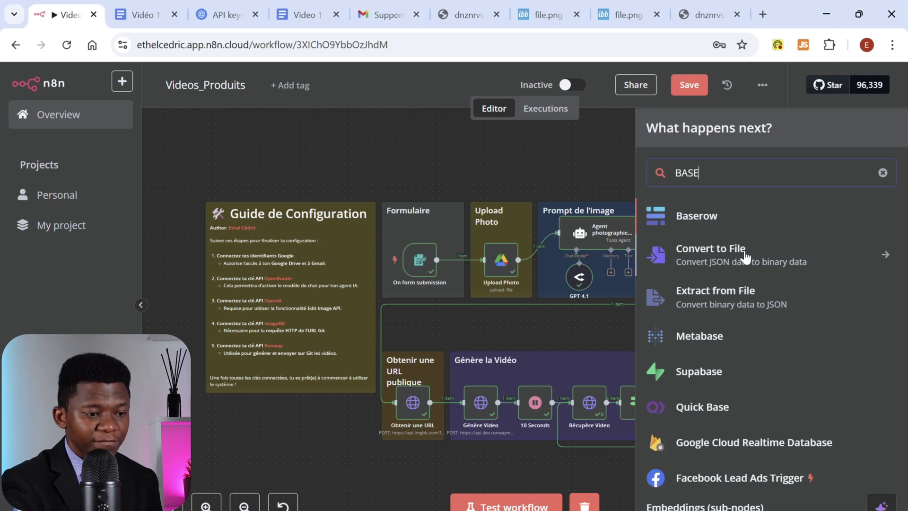
pyautogui.click(567, 173)
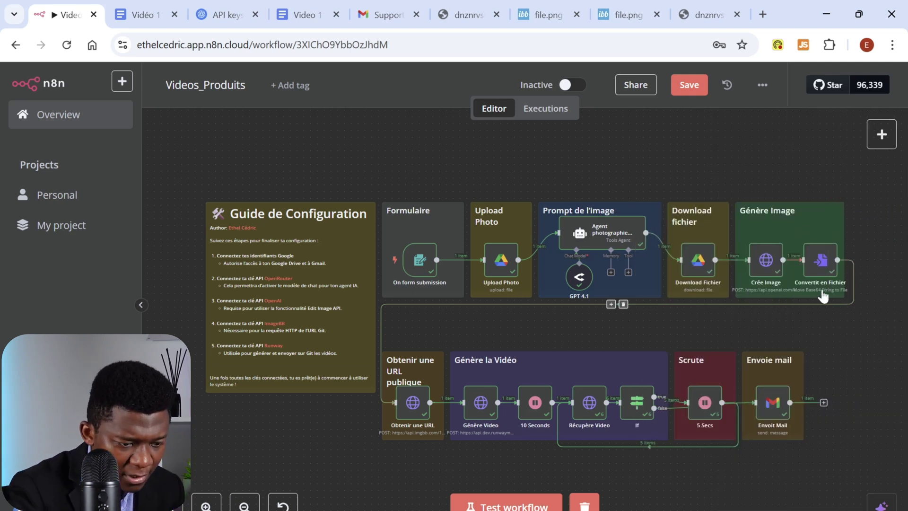
# Step: Inspect the Convertit en Fichier node's Operation choices and Base64 input and output fields, and view the converted product image before closing the node
pyautogui.doubleClick(819, 261)
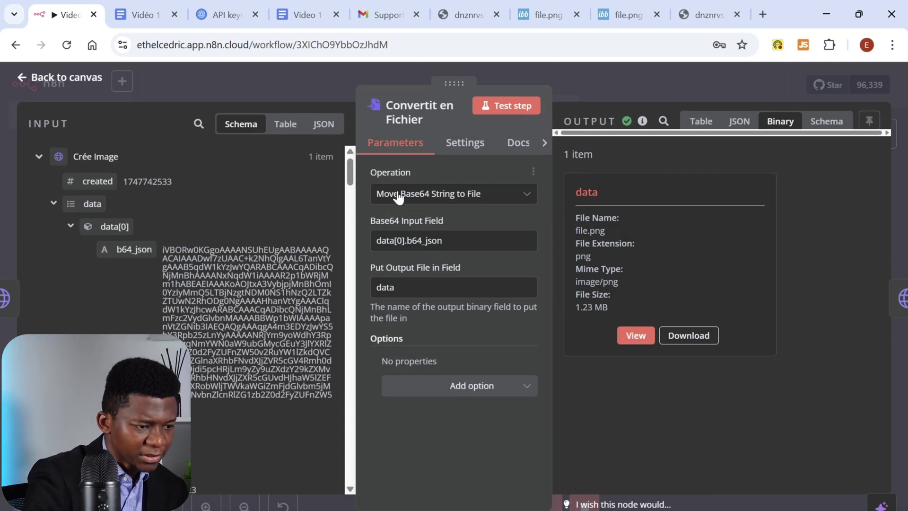
pyautogui.click(503, 200)
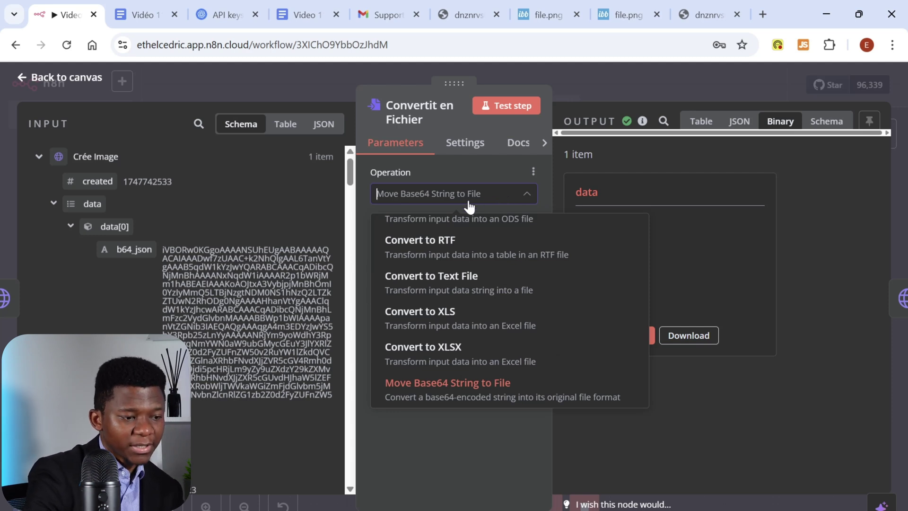
pyautogui.click(476, 175)
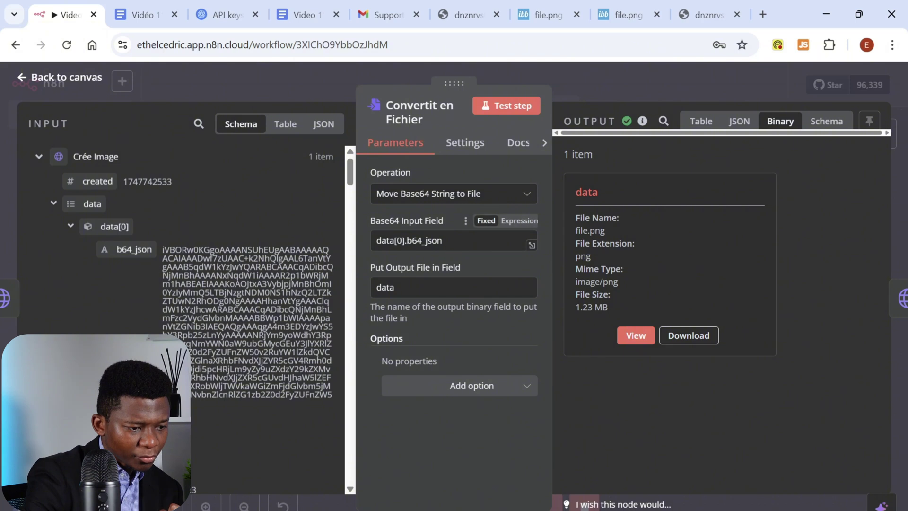
pyautogui.click(443, 240)
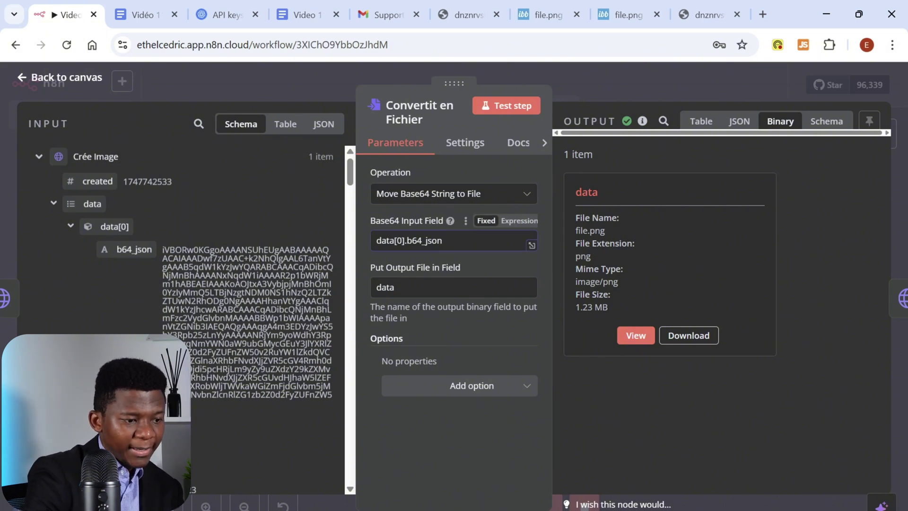
pyautogui.moveTo(394, 287); pyautogui.dragTo(371, 291)
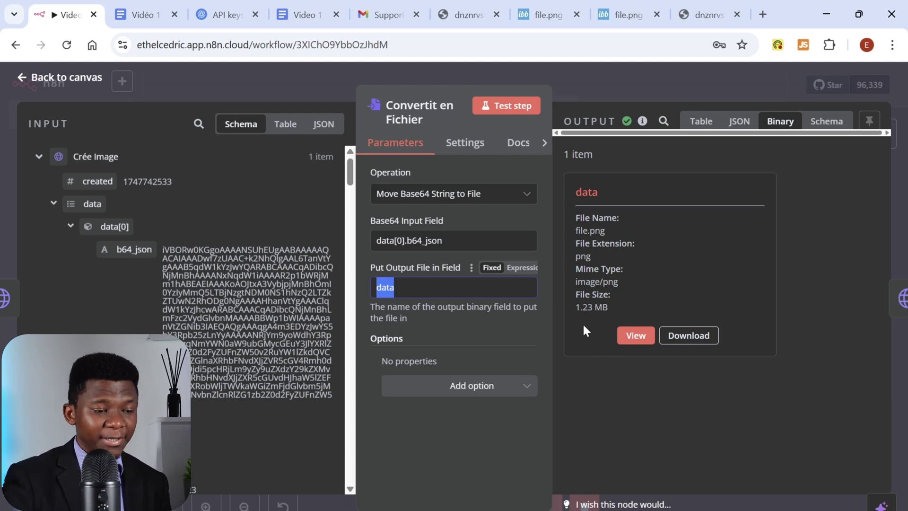
pyautogui.click(635, 335)
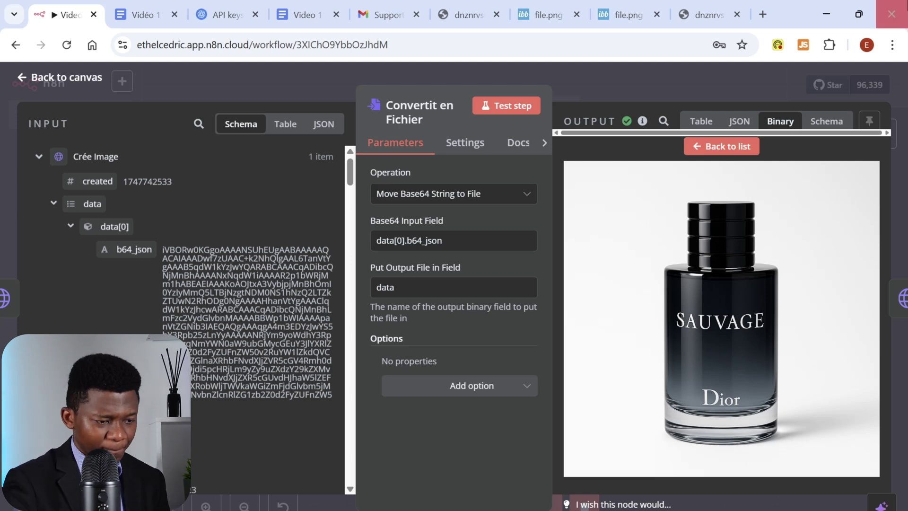
pyautogui.click(614, 75)
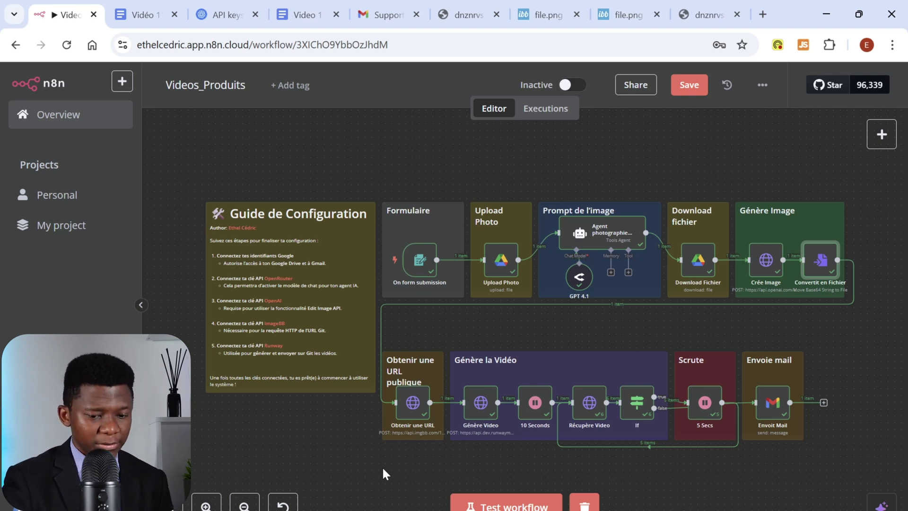
# Step: Open the Obtenir une URL node, highlight its imgbb upload URL, and review its Query Auth settings
pyautogui.doubleClick(412, 403)
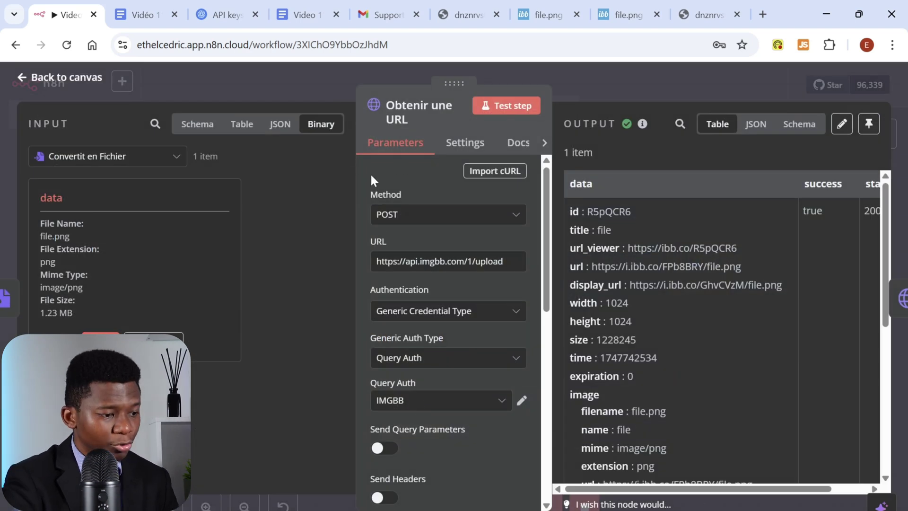
pyautogui.moveTo(503, 261); pyautogui.dragTo(377, 263)
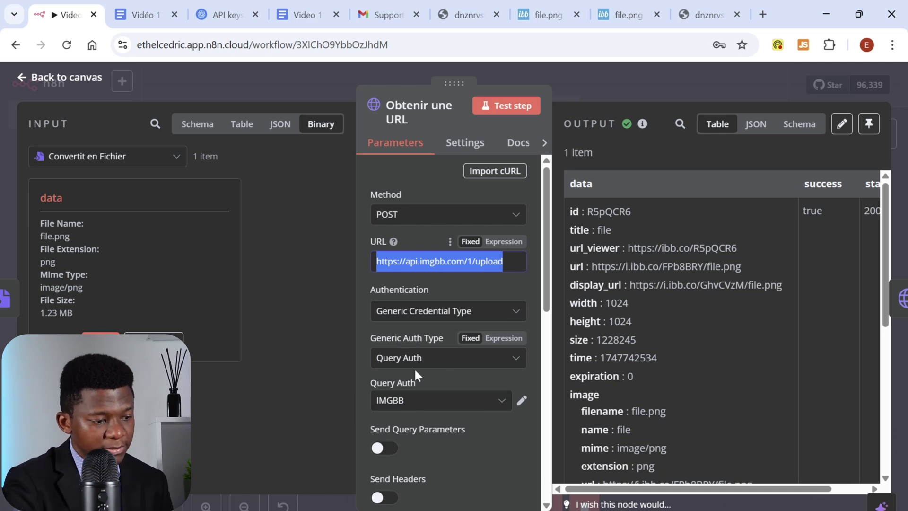
pyautogui.scroll(-3, 426, 365)
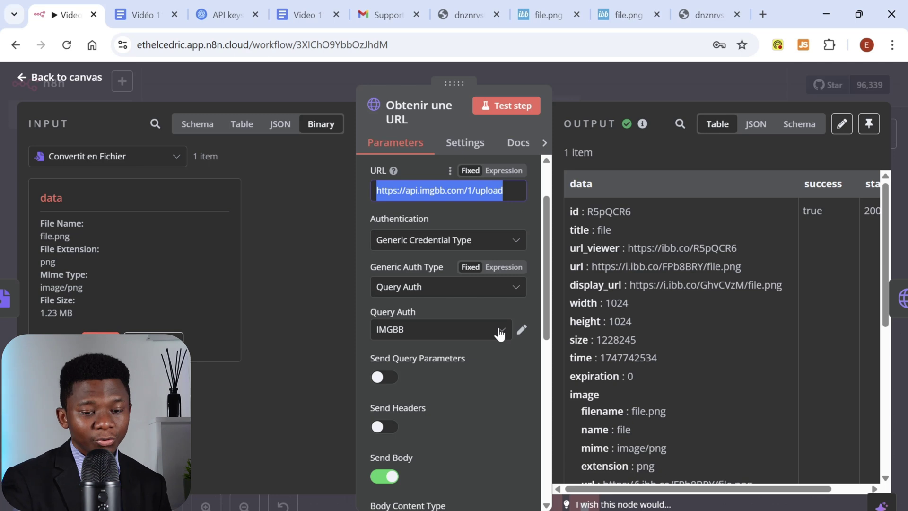
# Step: Switch to the Vidéo 113 document and follow its Imgbb API link to the imgbb API page
pyautogui.click(138, 12)
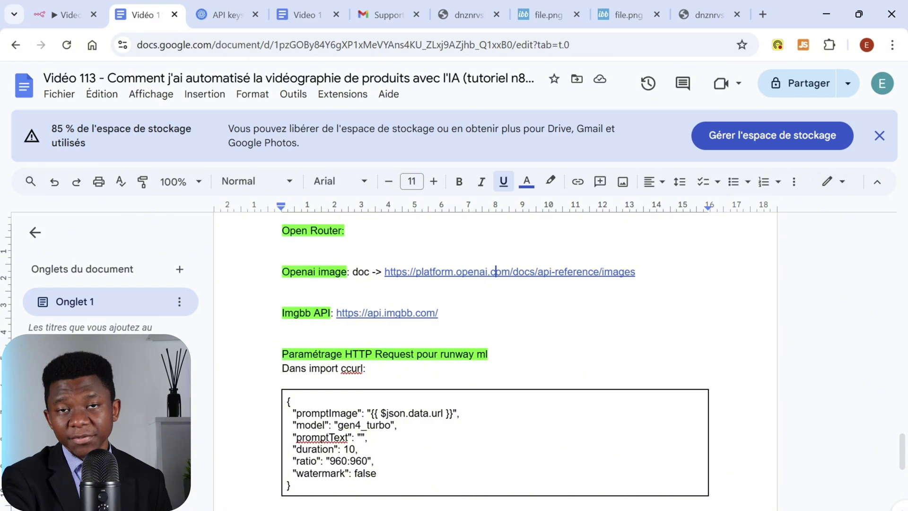
pyautogui.click(387, 313)
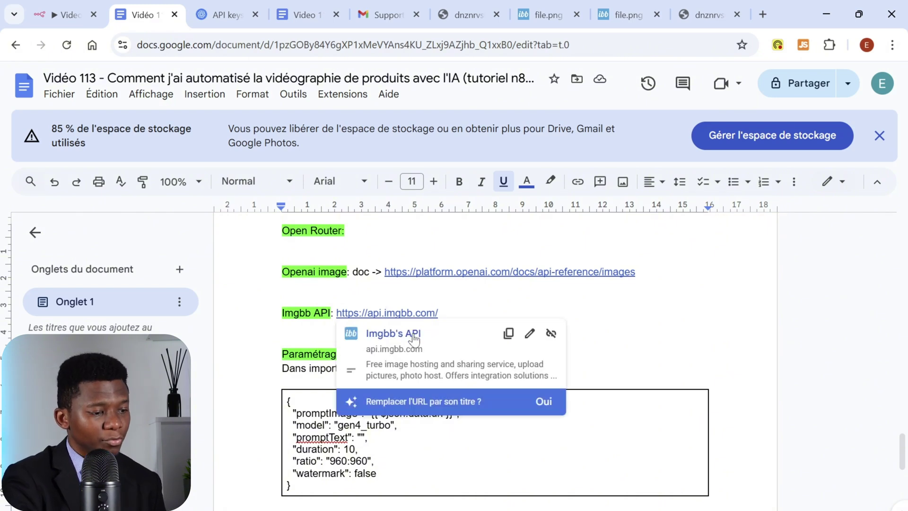
pyautogui.click(409, 336)
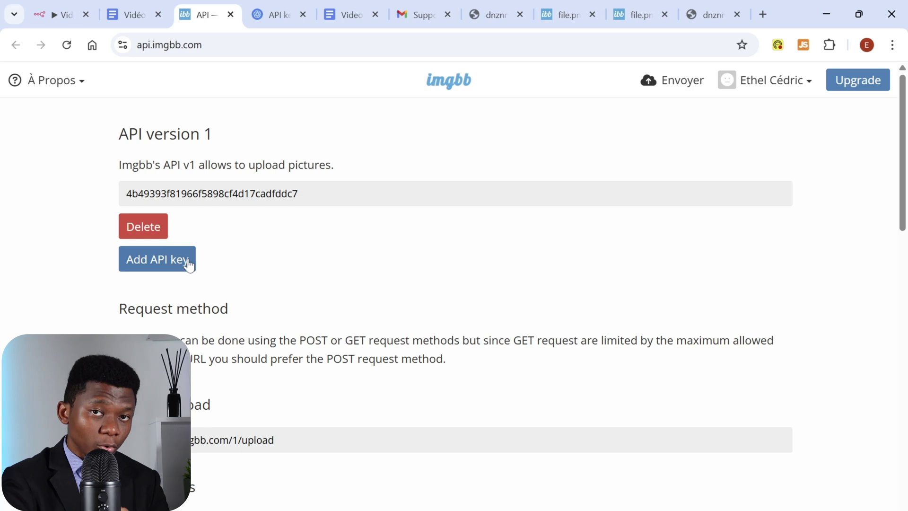
# Step: Return to the n8n workflow, highlight the Value and Name fields of the IMGBB credential, and close the credential unchanged
pyautogui.click(54, 15)
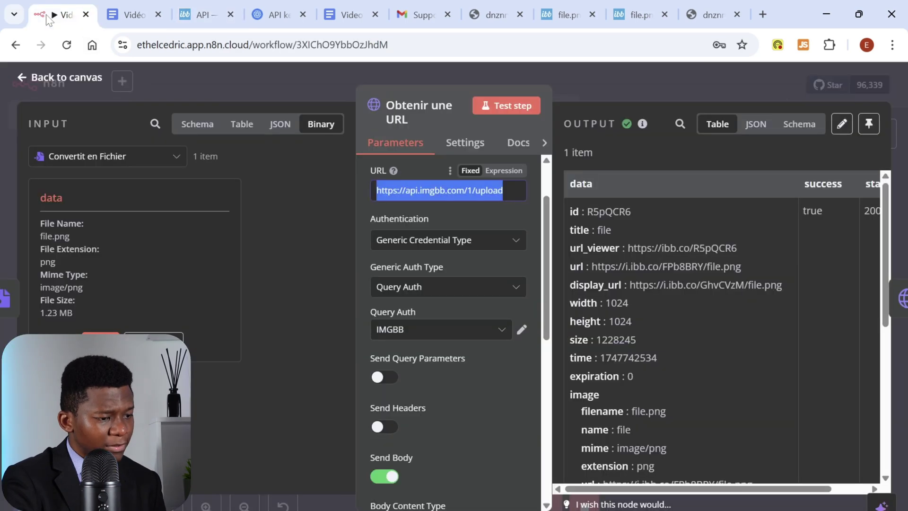
pyautogui.click(522, 330)
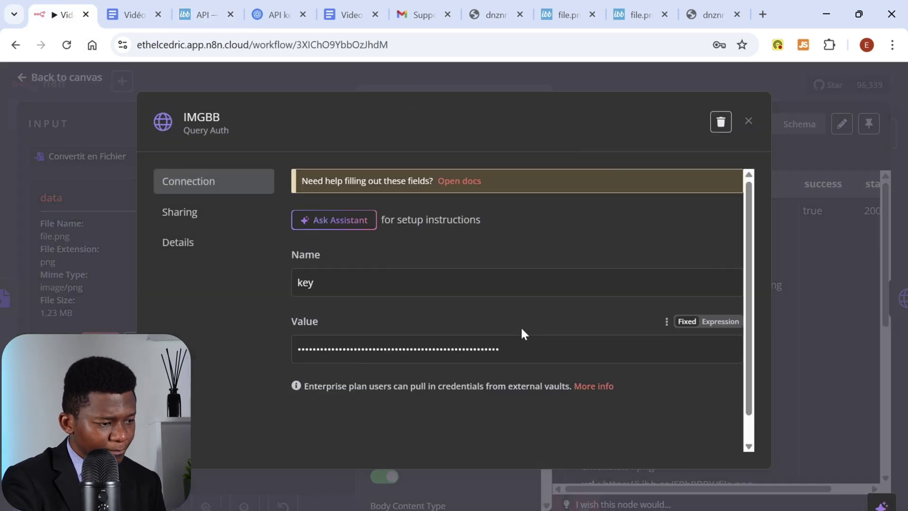
pyautogui.moveTo(500, 349); pyautogui.dragTo(282, 355)
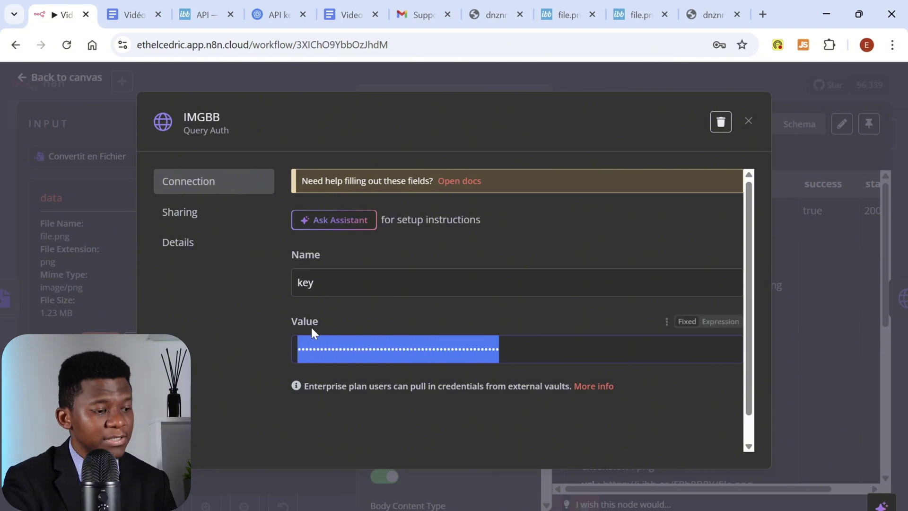
pyautogui.moveTo(315, 282); pyautogui.dragTo(245, 284)
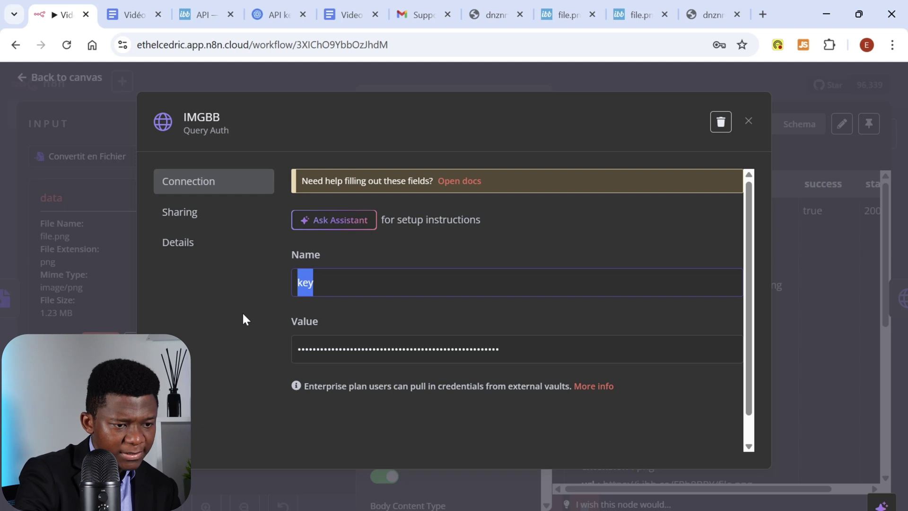
pyautogui.click(782, 89)
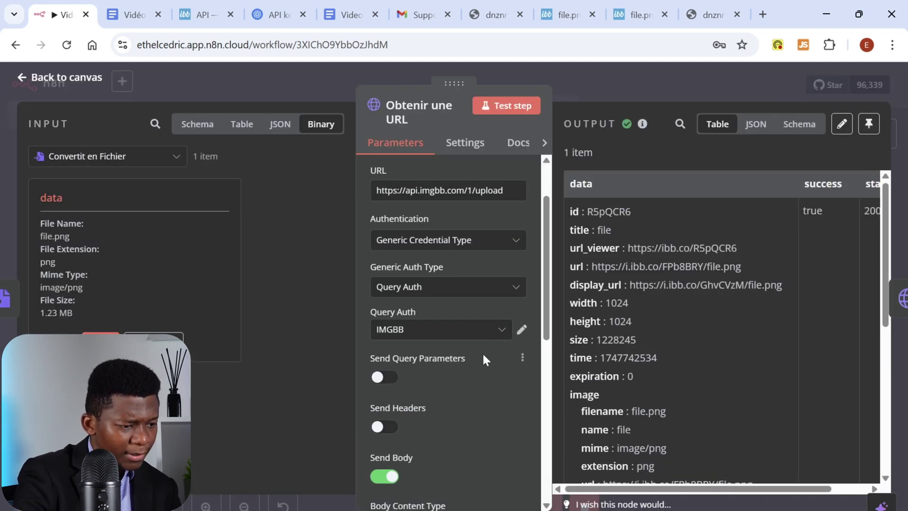
# Step: Review the Obtenir une URL node's Send Body settings, including the Form-Data content type and the n8n Binary File parameter's Name and Input Data Field Name
pyautogui.scroll(-2, 482, 353)
pyautogui.scroll(-2, 483, 353)
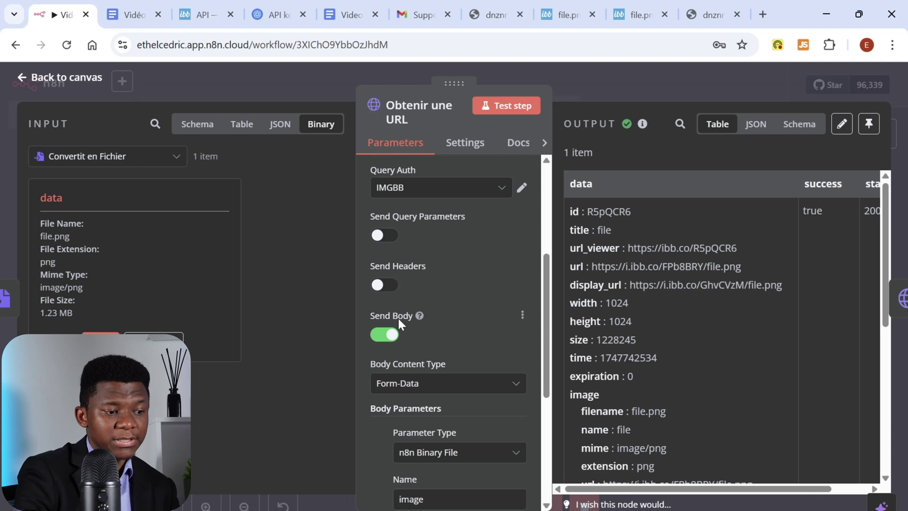
pyautogui.scroll(-2, 471, 293)
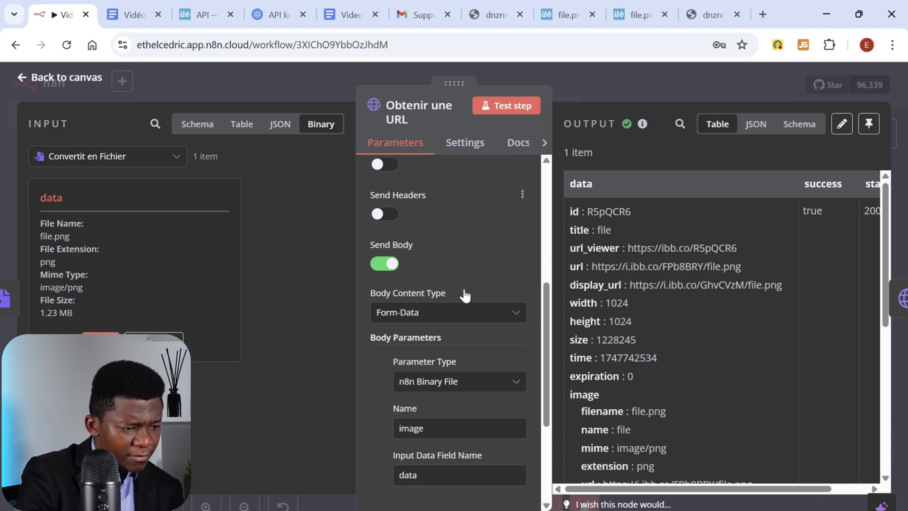
pyautogui.click(507, 319)
pyautogui.click(507, 319)
pyautogui.scroll(-2, 449, 263)
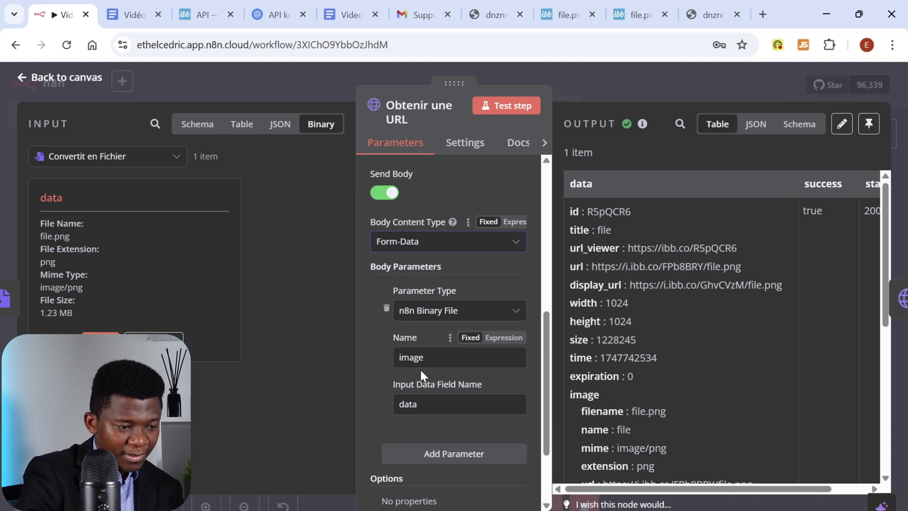
pyautogui.scroll(-2, 422, 378)
pyautogui.scroll(-1, 422, 366)
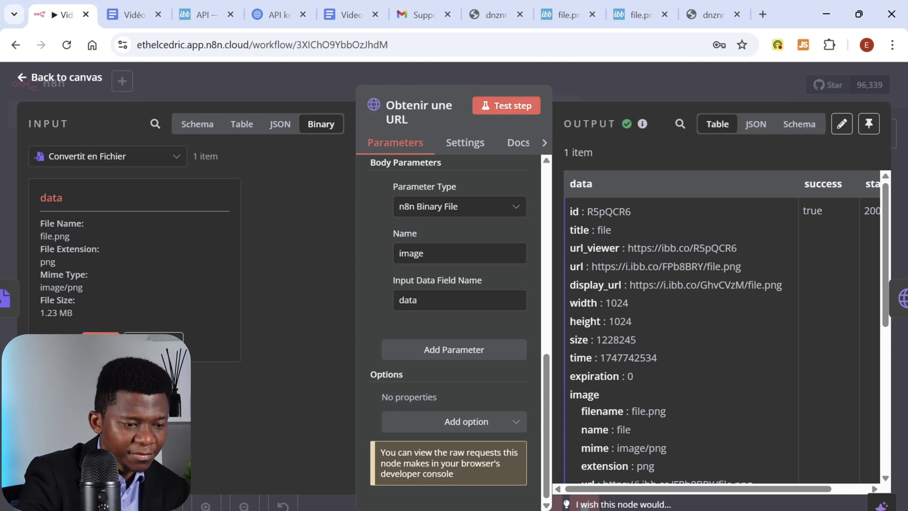
# Step: Copy the url value from the Obtenir une URL output, view that image in a new browser tab, and return to n8n to close the node
pyautogui.moveTo(741, 266); pyautogui.dragTo(591, 266)
pyautogui.hotkey('ctrl', 'c')
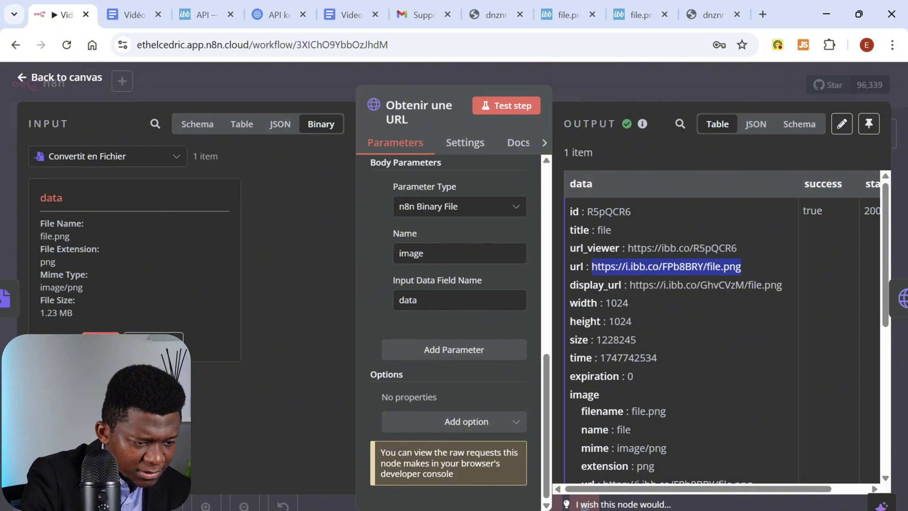
pyautogui.click(764, 11)
pyautogui.hotkey('ctrl', 'v')
pyautogui.press('Return')
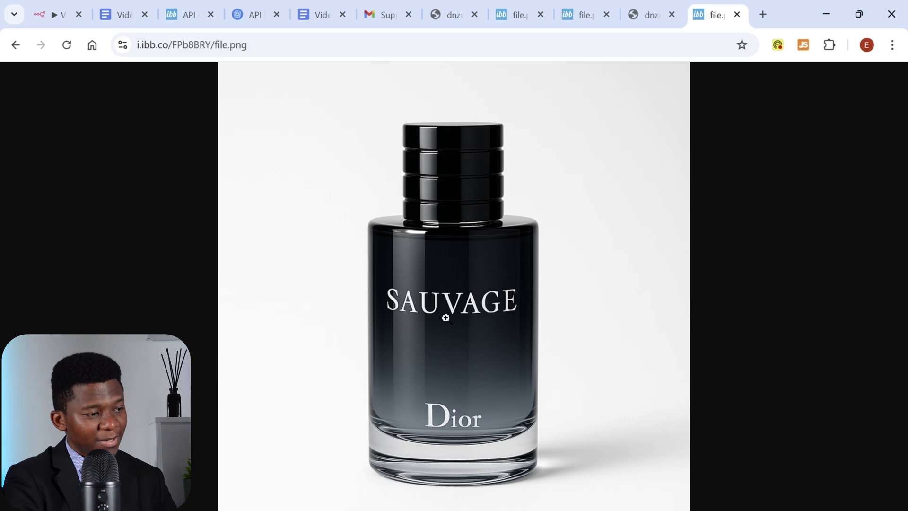
pyautogui.click(47, 16)
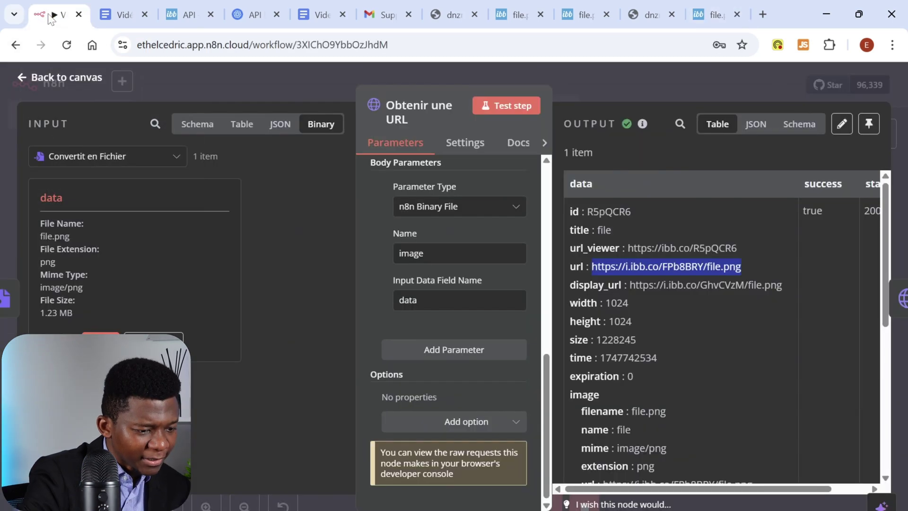
pyautogui.click(642, 81)
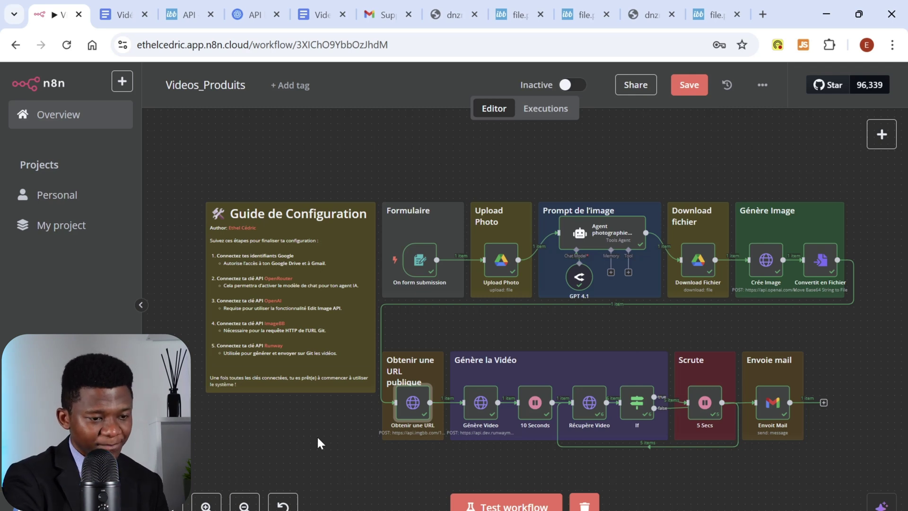
# Step: Search the node library for "HTT" to show the HTTP Request node, and close the library without adding a node
pyautogui.click(882, 134)
pyautogui.write('HTT')
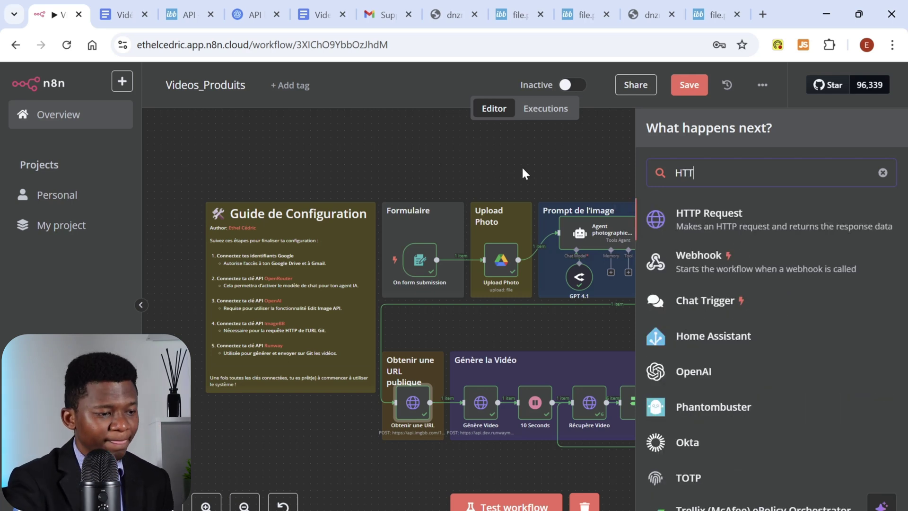
pyautogui.click(482, 166)
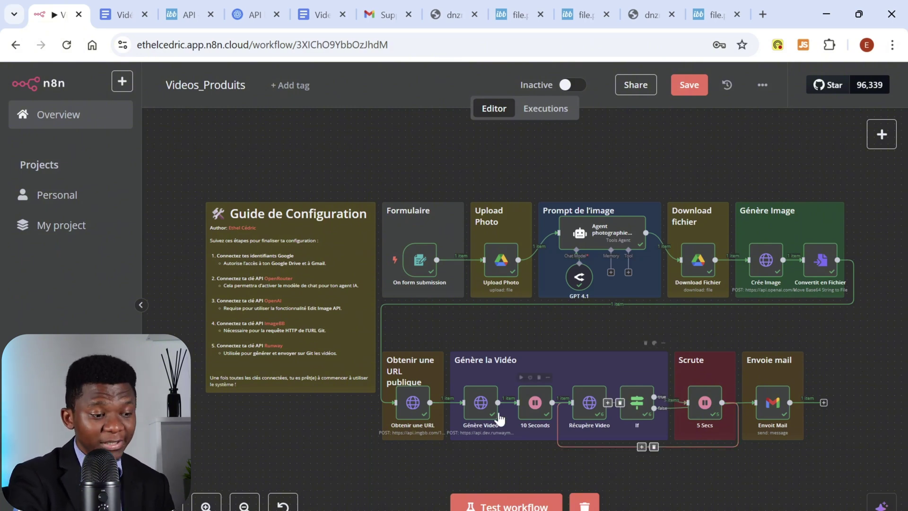
# Step: Open the Génère Video node, expand its URL field to highlight "runwayml" in the address, and close the expanded view
pyautogui.doubleClick(481, 403)
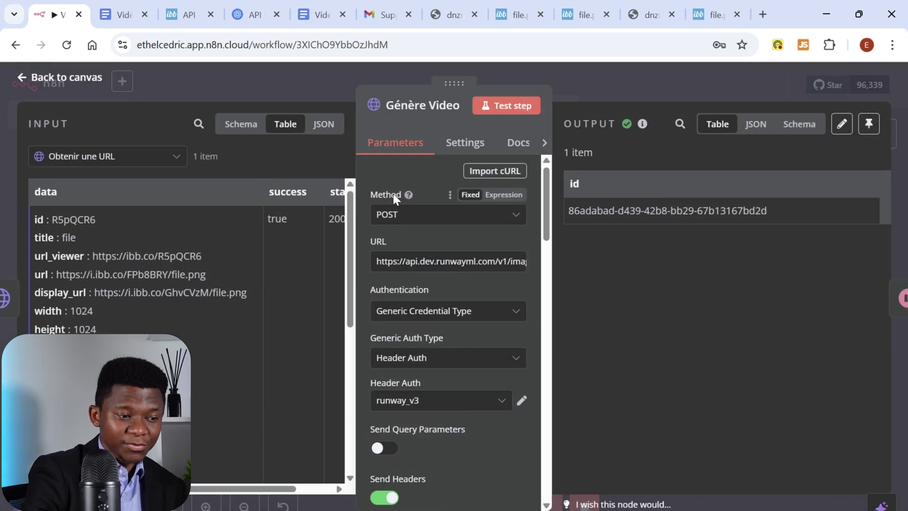
pyautogui.click(521, 266)
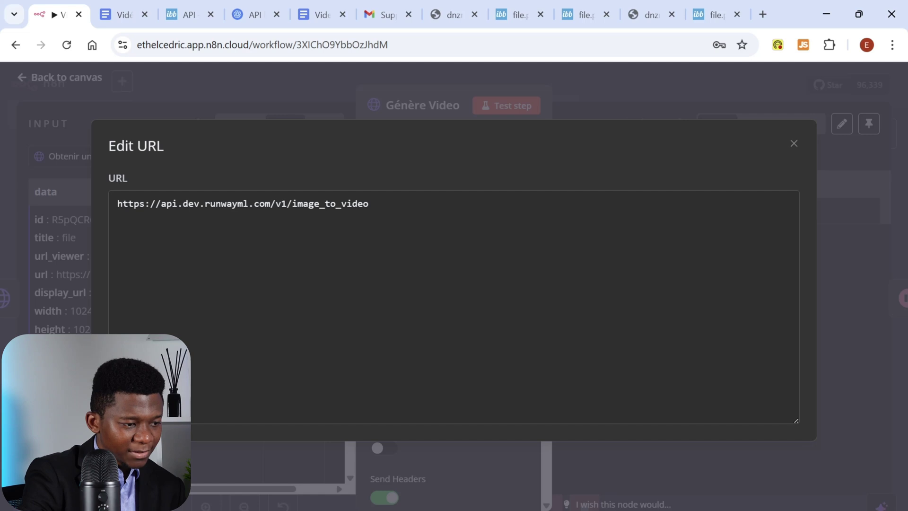
pyautogui.moveTo(250, 204); pyautogui.dragTo(205, 204)
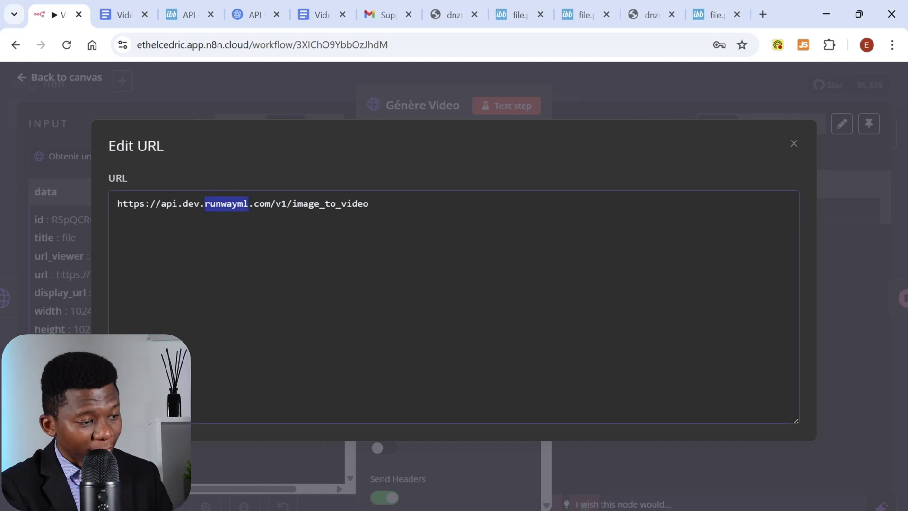
pyautogui.click(654, 84)
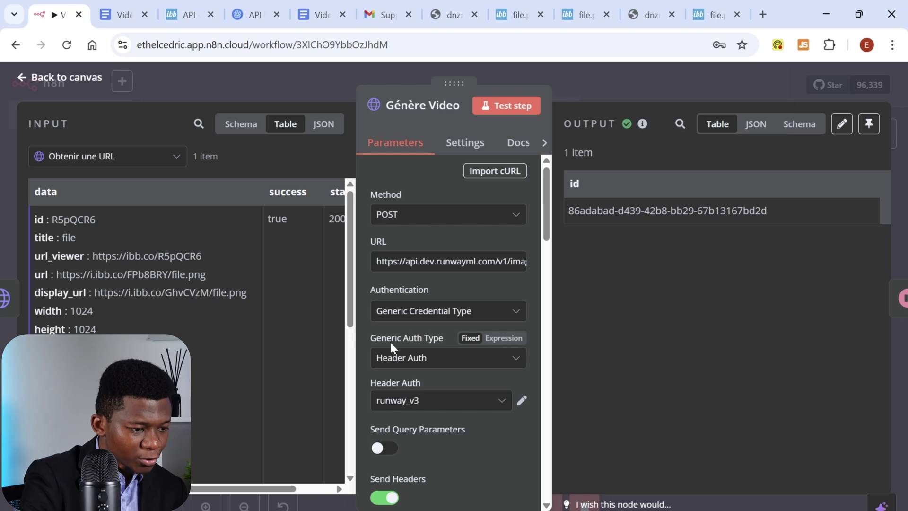
# Step: Open the runway_v3 Header Auth credential of the Génère Video node and highlight its Name value, Authorization
pyautogui.scroll(-2, 424, 342)
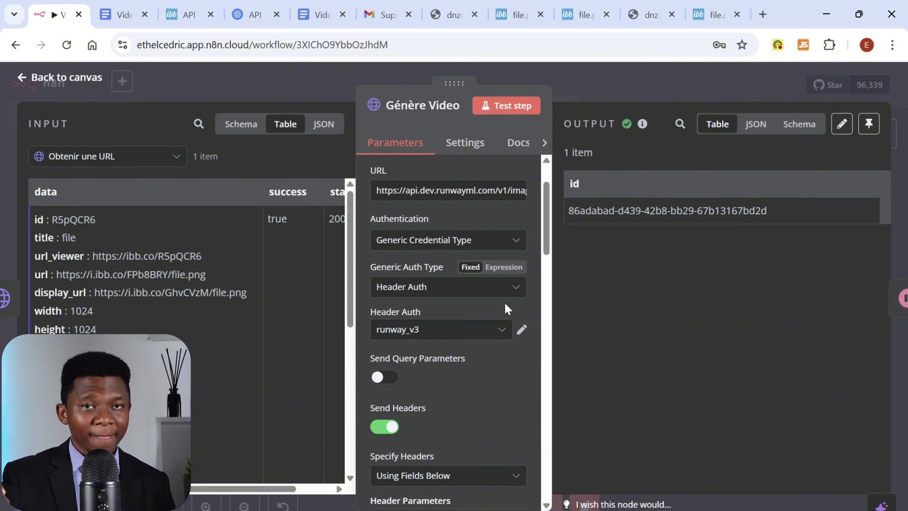
pyautogui.click(522, 329)
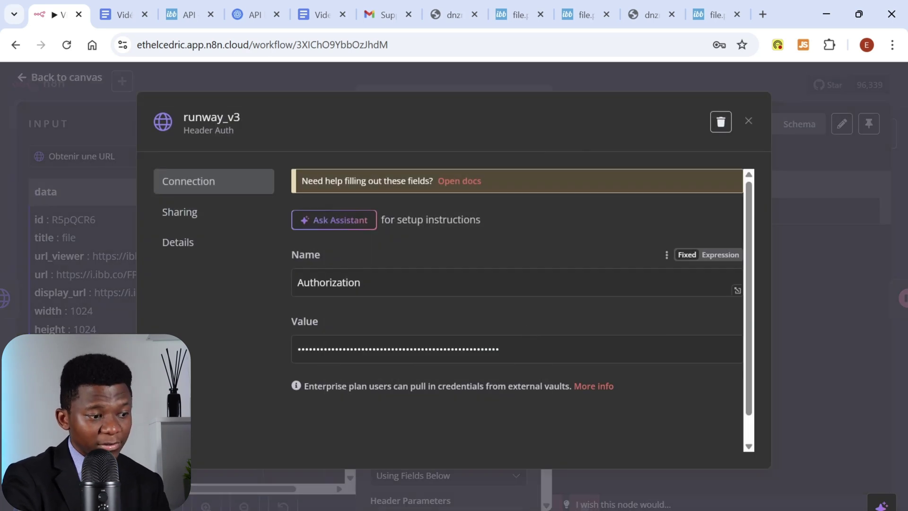
pyautogui.moveTo(361, 283); pyautogui.dragTo(278, 279)
pyautogui.click(214, 354)
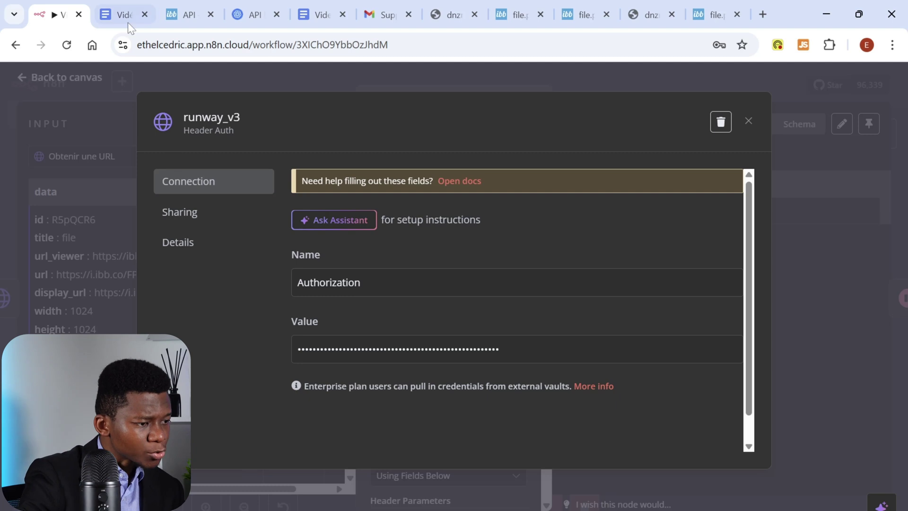
# Step: Switch to the Vidéo 113 document, follow its dev.runwayml.com link, and log in to the Runway developer portal with the existing account
pyautogui.click(112, 16)
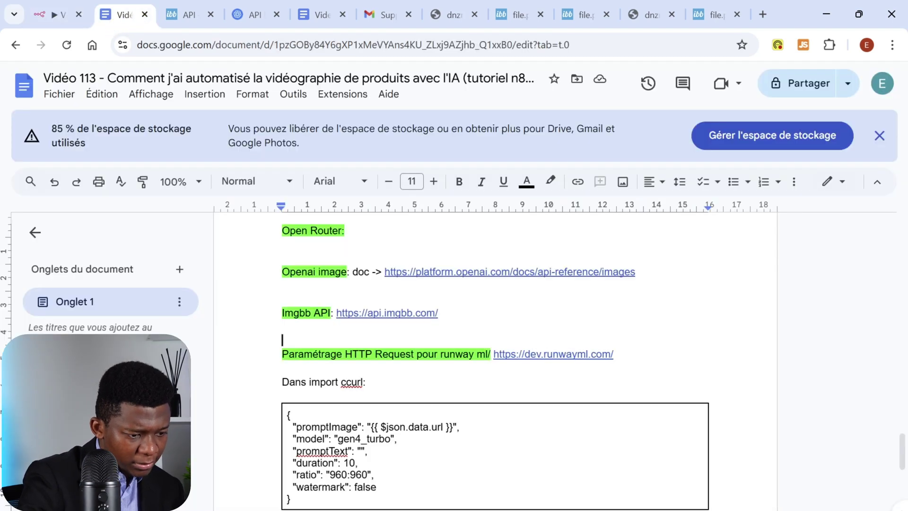
pyautogui.click(554, 354)
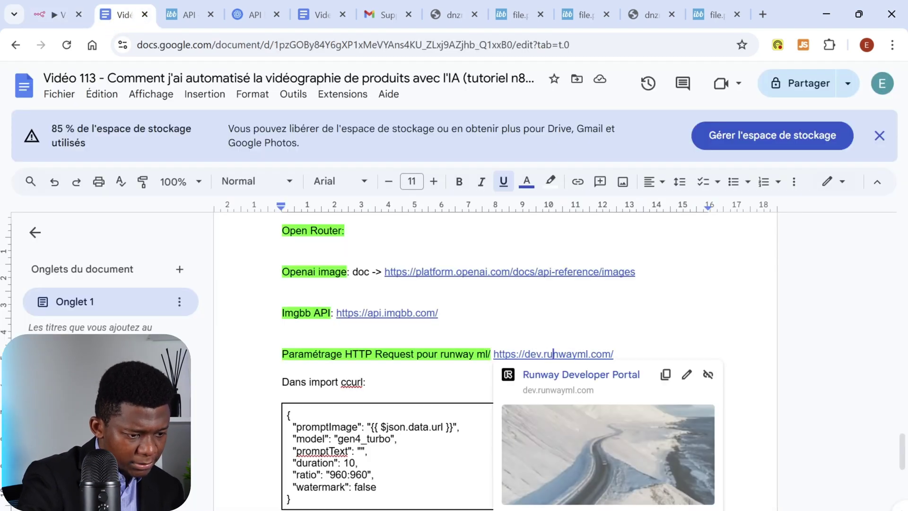
pyautogui.click(589, 379)
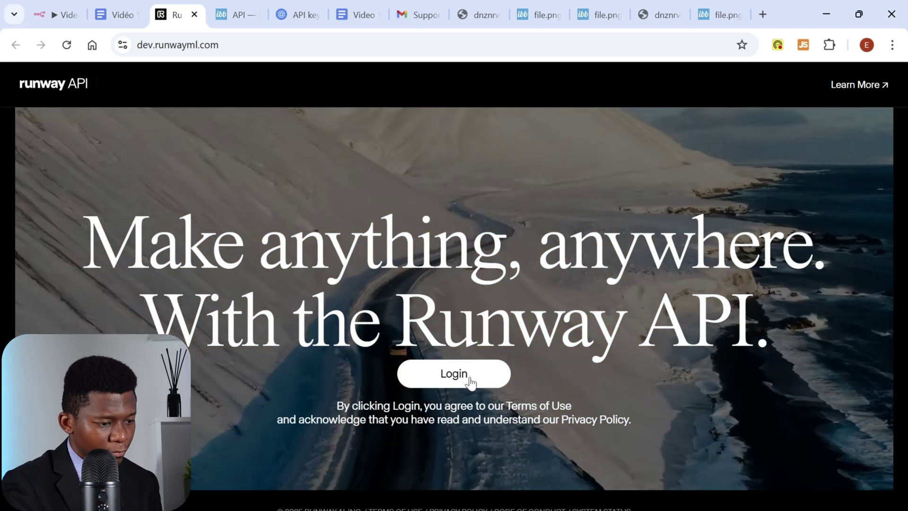
pyautogui.click(469, 381)
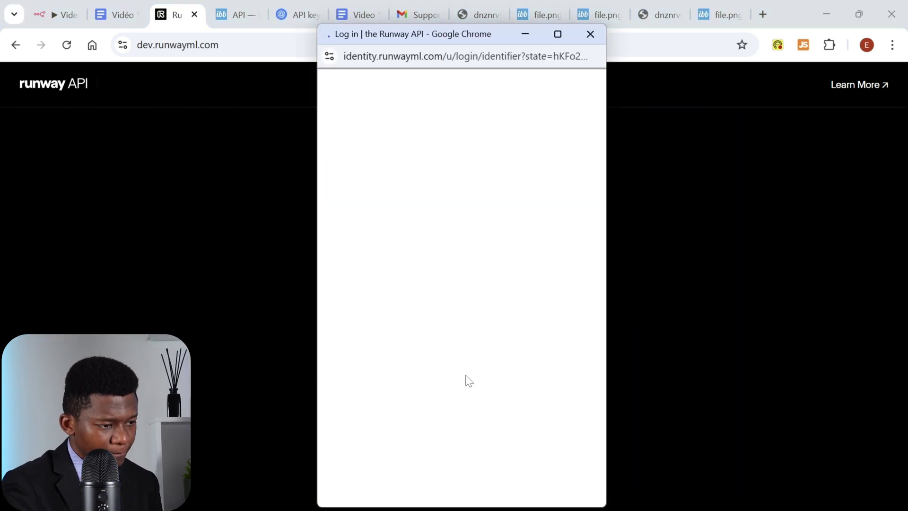
pyautogui.click(444, 204)
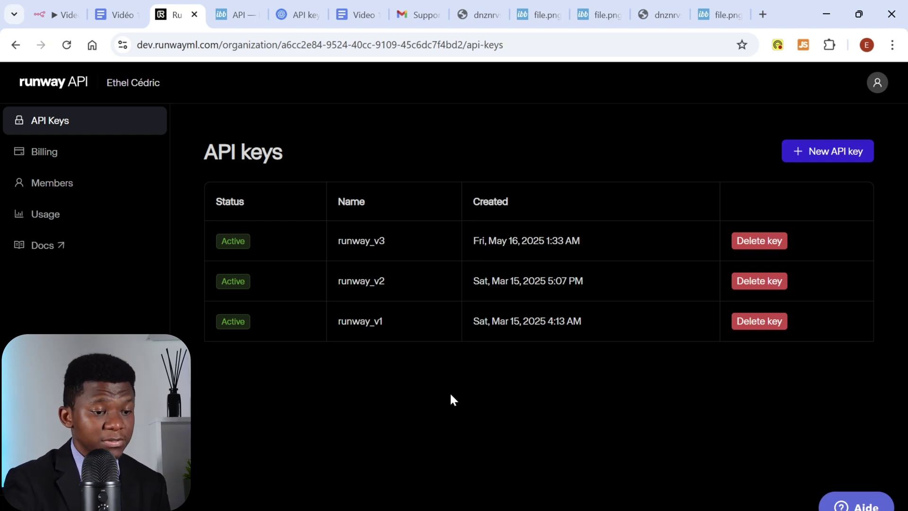
# Step: Show the form for creating a new Runway API key and close it without creating a key
pyautogui.click(828, 152)
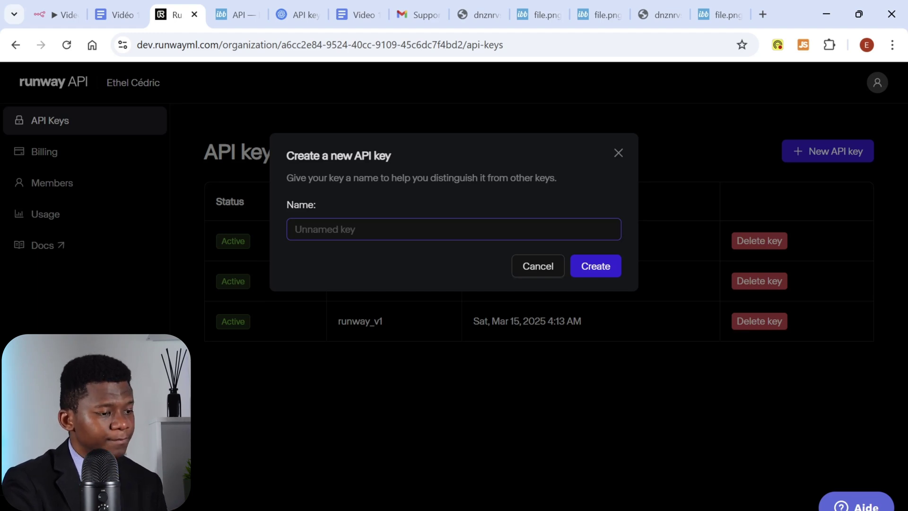
pyautogui.click(618, 153)
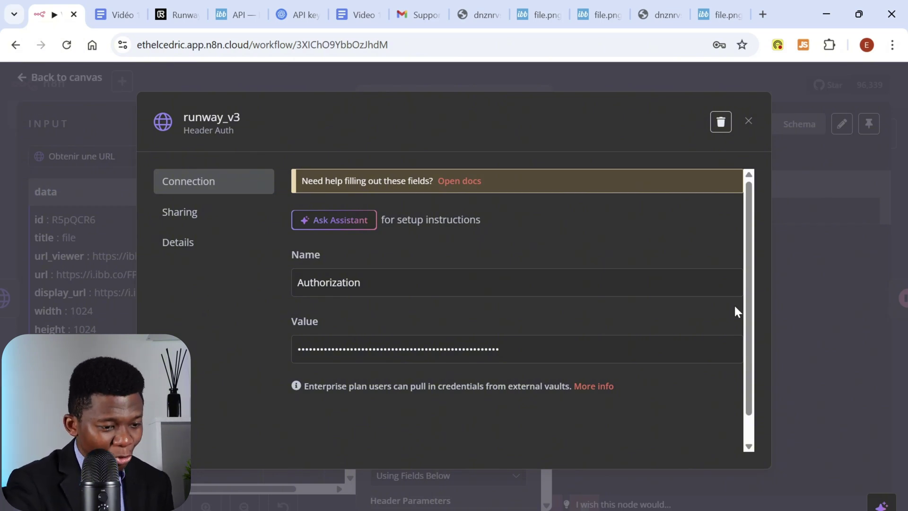
# Step: Return to n8n, close the runway_v3 credential, and review the Génère Video node's header parameters, highlighting the X-Runway-Version name
pyautogui.click(815, 242)
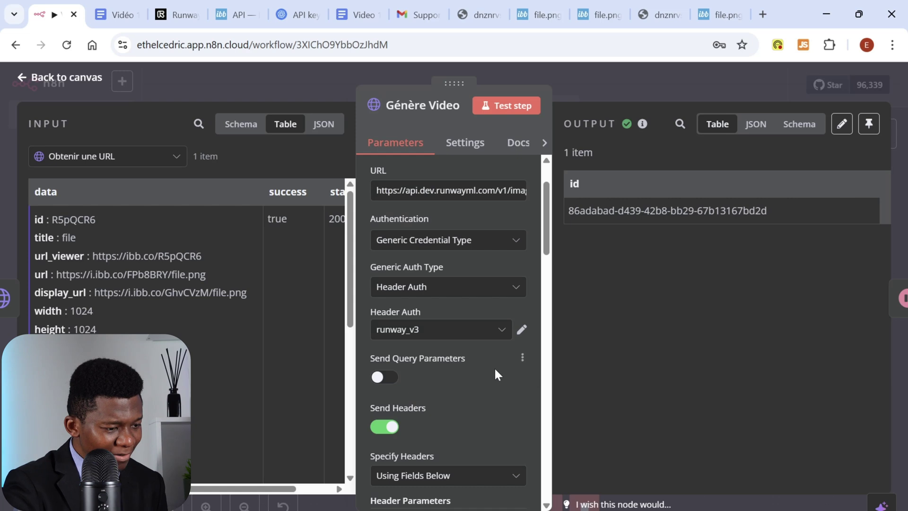
pyautogui.scroll(-3, 495, 368)
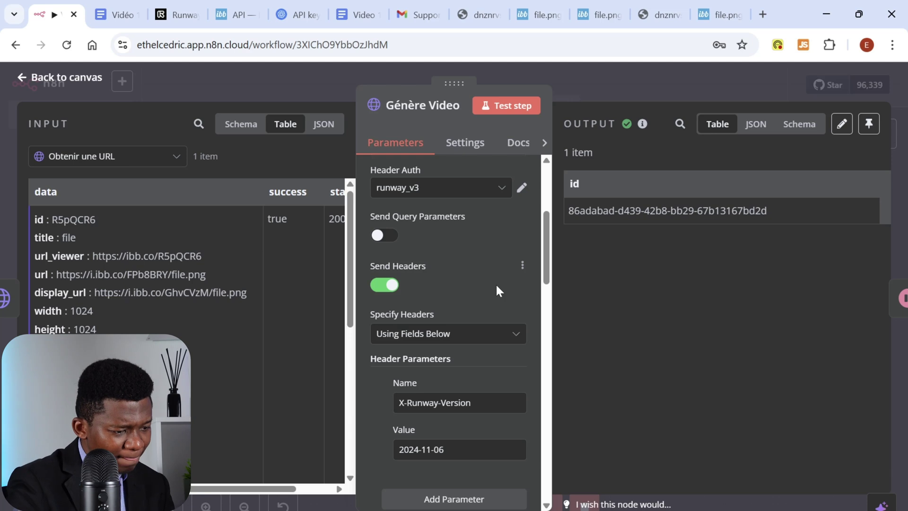
pyautogui.scroll(-2, 496, 283)
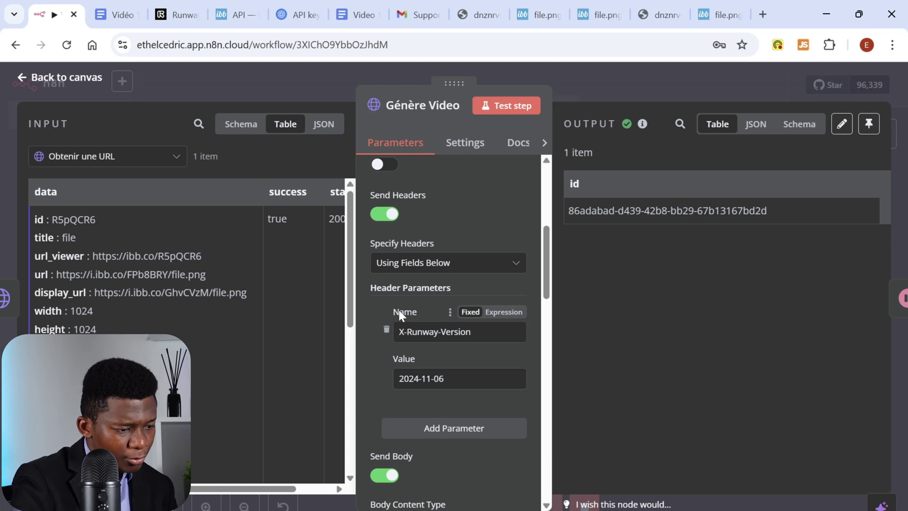
pyautogui.moveTo(472, 332); pyautogui.dragTo(388, 332)
pyautogui.scroll(-2, 449, 331)
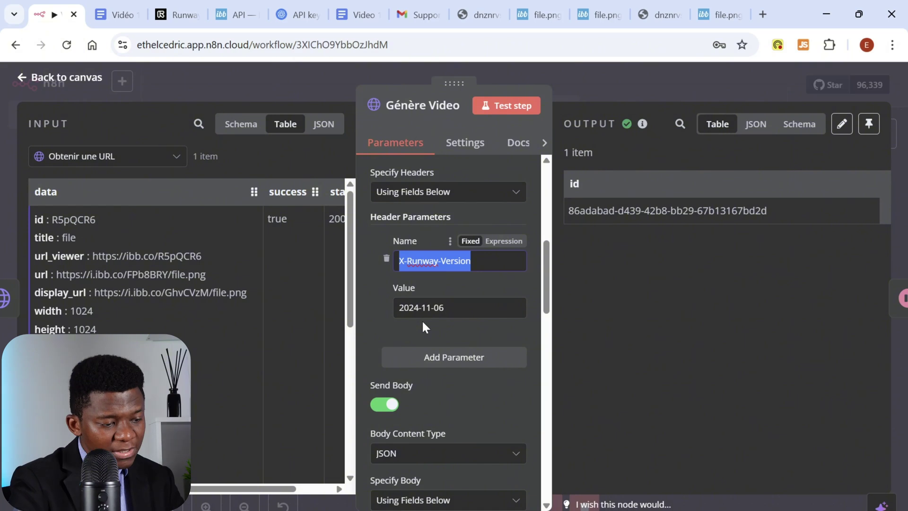
pyautogui.scroll(-3, 421, 320)
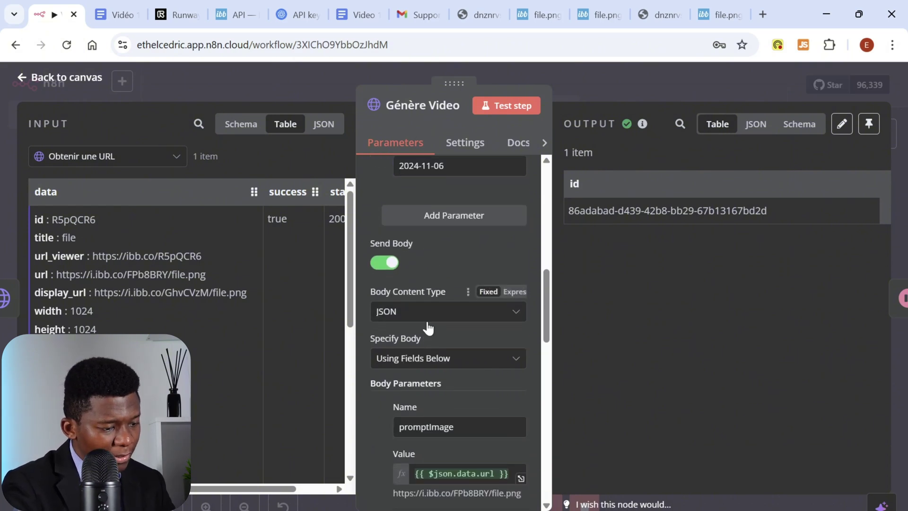
# Step: Highlight the JSON body block under "Dans import ccurl" in the Vidéo 113 document and return to the n8n workflow
pyautogui.click(105, 13)
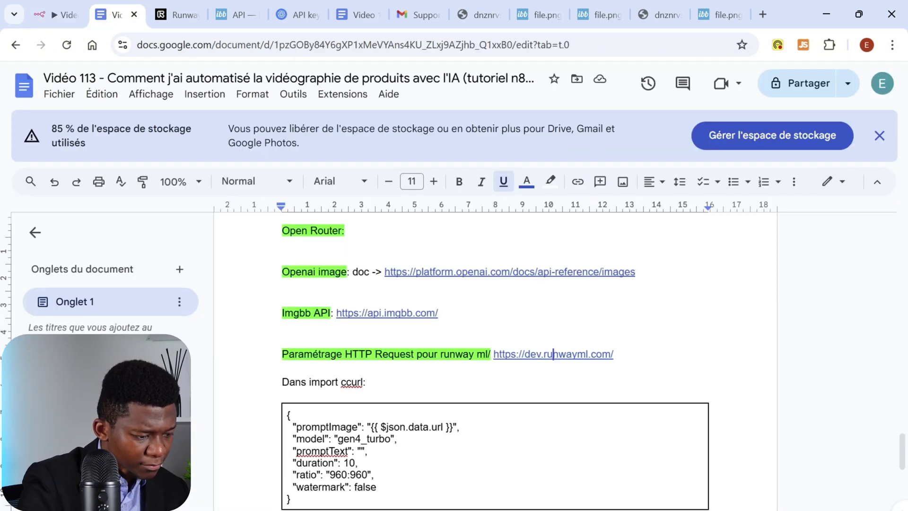
pyautogui.moveTo(285, 496); pyautogui.dragTo(287, 412)
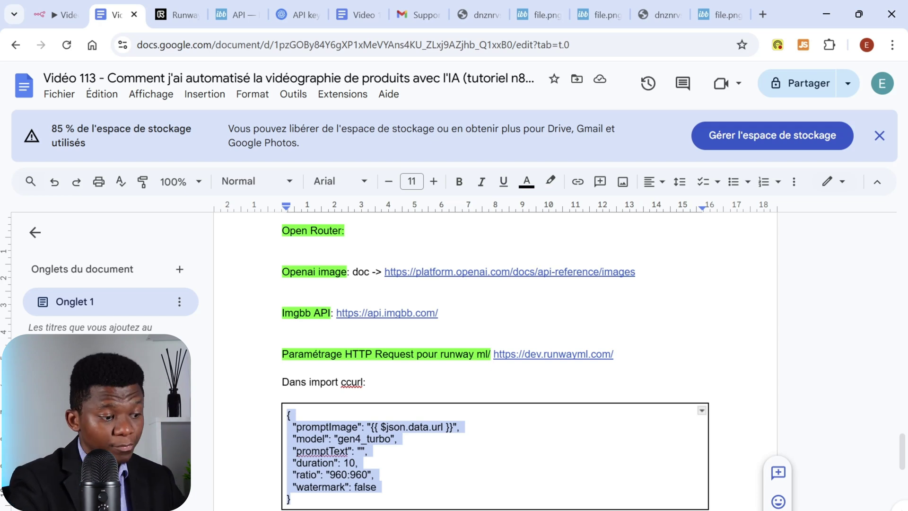
pyautogui.click(50, 14)
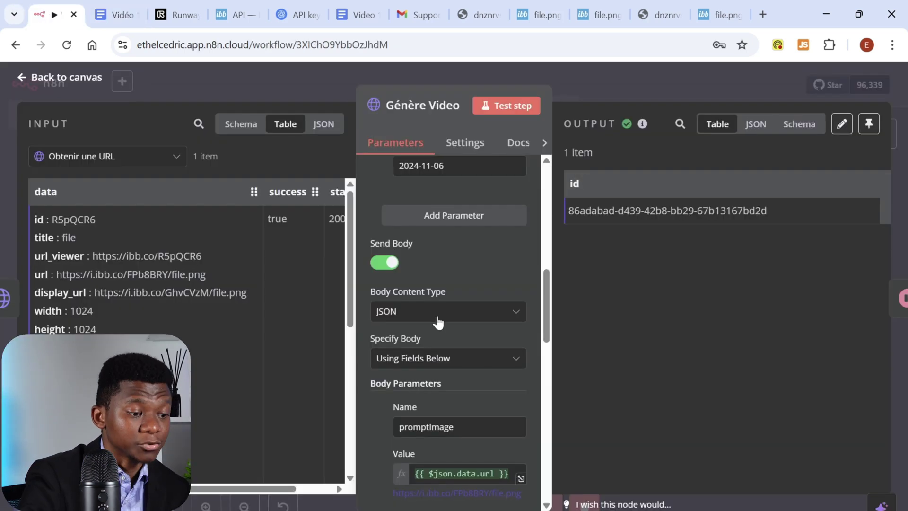
# Step: Paste the copied JSON body into the Génère Video node's Import cURL command dialog and close it without importing
pyautogui.scroll(-3, 485, 368)
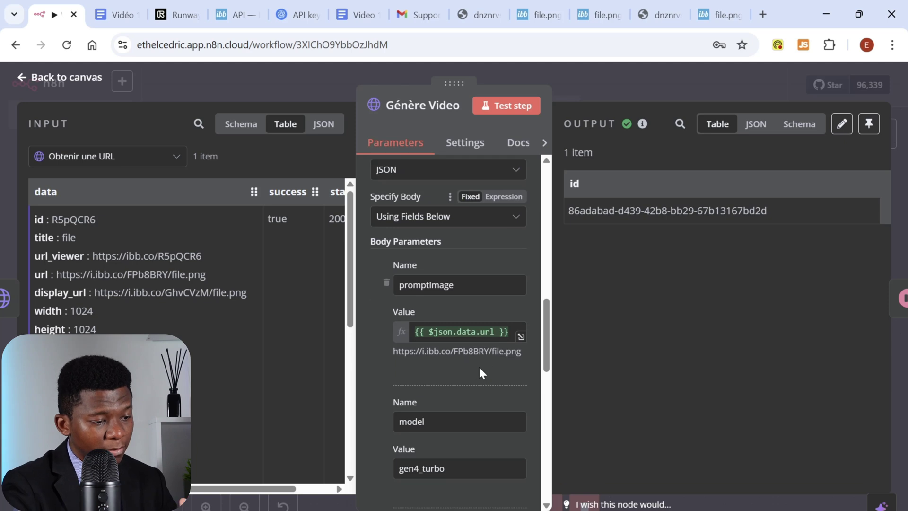
pyautogui.scroll(8, 480, 367)
pyautogui.scroll(5, 482, 229)
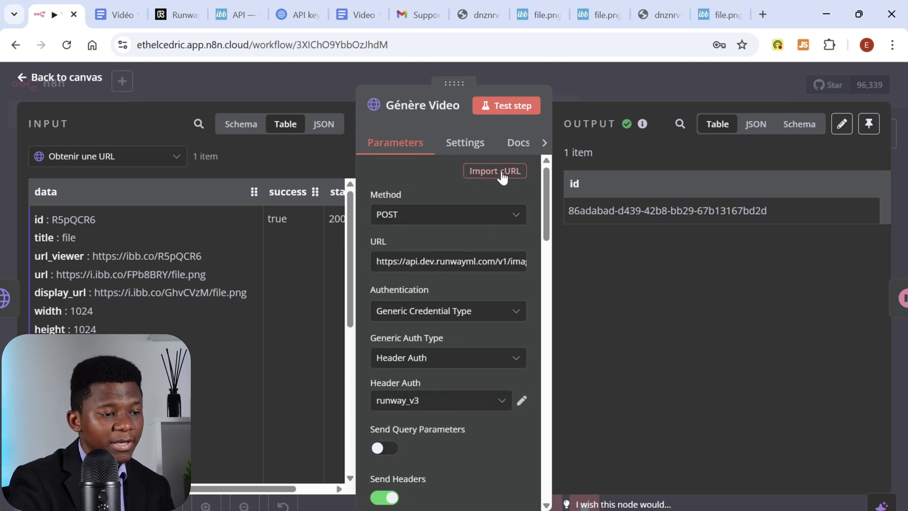
pyautogui.click(492, 170)
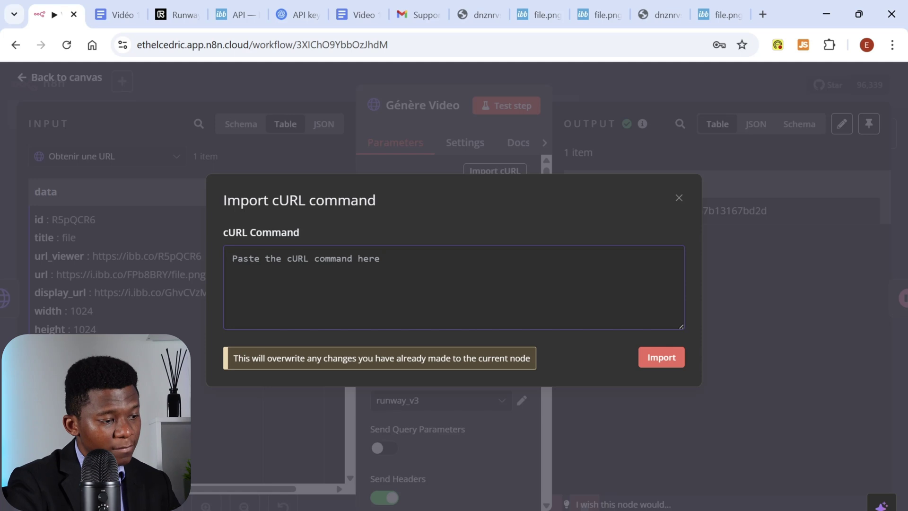
pyautogui.hotkey('ctrl', 'v')
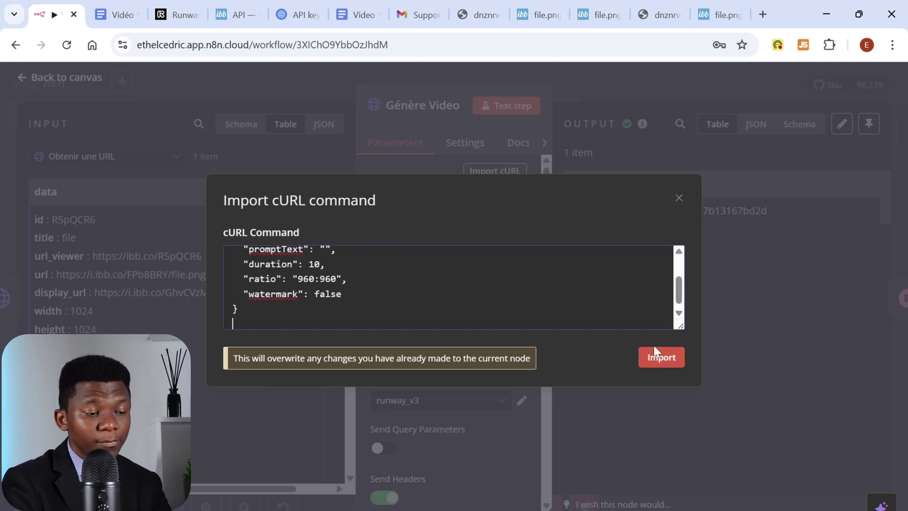
pyautogui.click(679, 199)
# Step: Examine the Génère Video node's header parameters and promptImage body expression, showing the input data as a schema
pyautogui.scroll(-5, 427, 423)
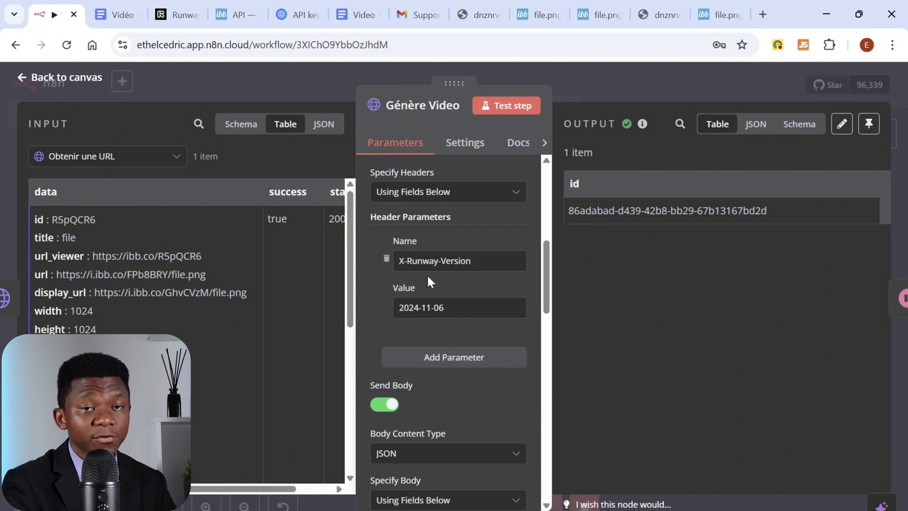
pyautogui.scroll(-6, 438, 288)
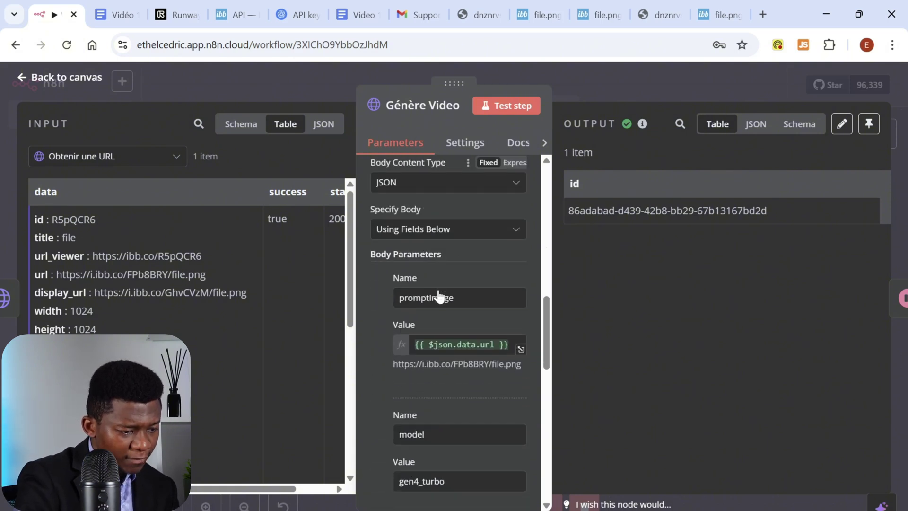
pyautogui.scroll(-3, 438, 288)
pyautogui.scroll(5, 438, 291)
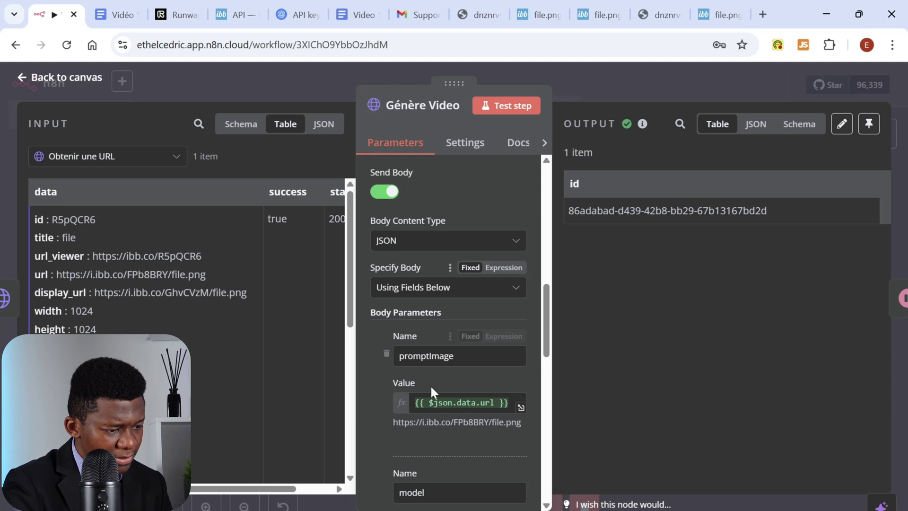
pyautogui.moveTo(419, 385)
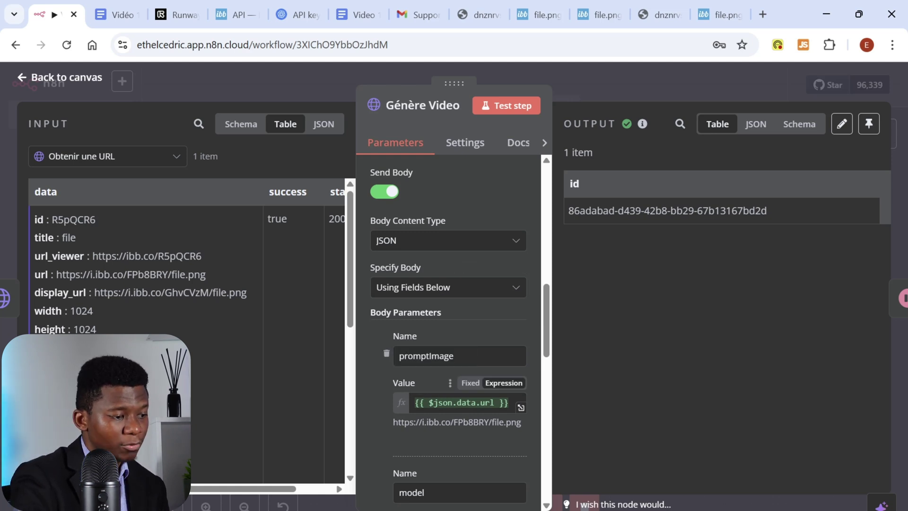
pyautogui.moveTo(438, 402)
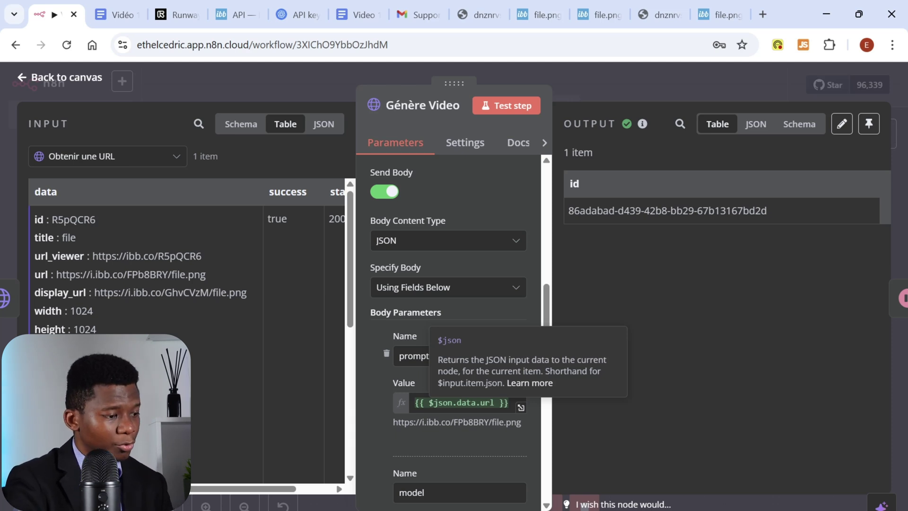
pyautogui.click(239, 129)
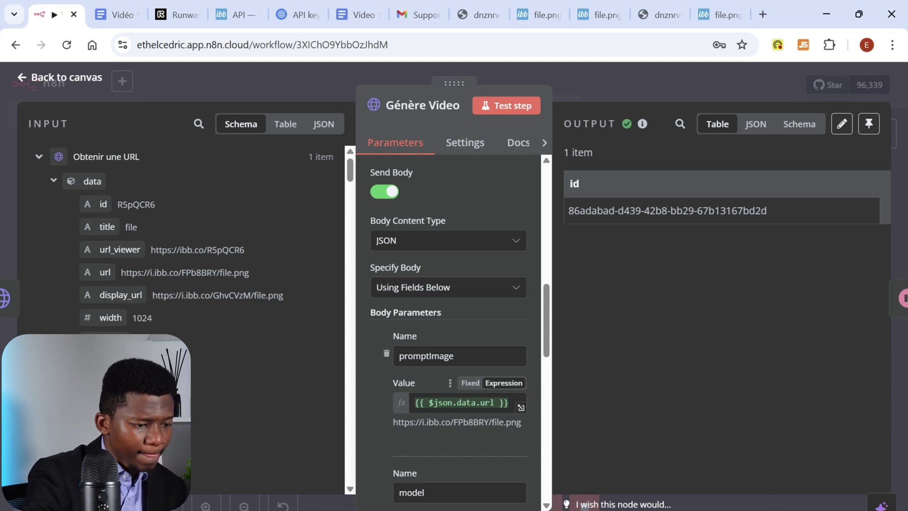
pyautogui.scroll(-4, 443, 368)
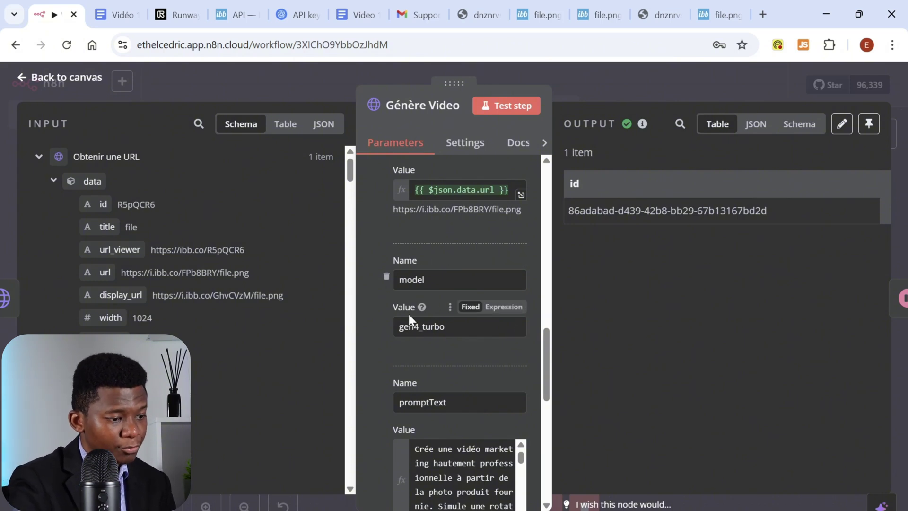
# Step: View the full promptText prompt in the expression editor, close it, and review the duration and ratio body parameters
pyautogui.scroll(-3, 454, 265)
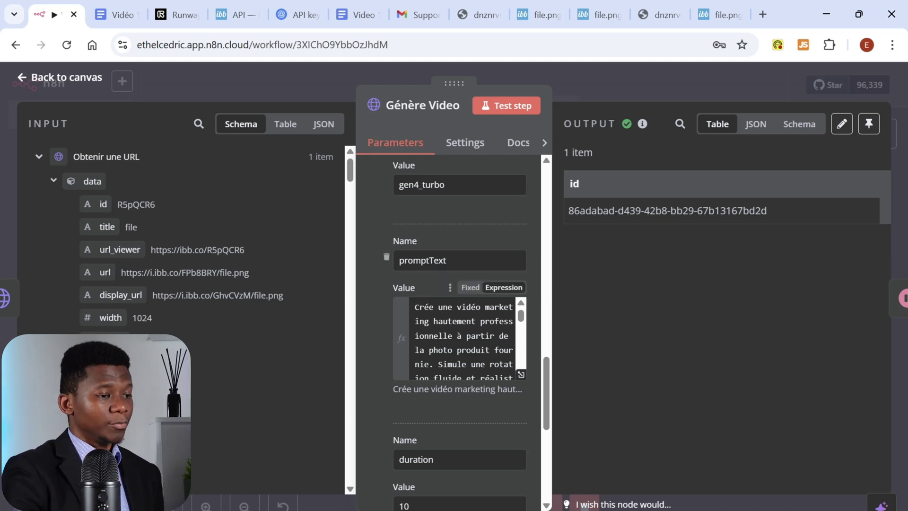
pyautogui.click(521, 375)
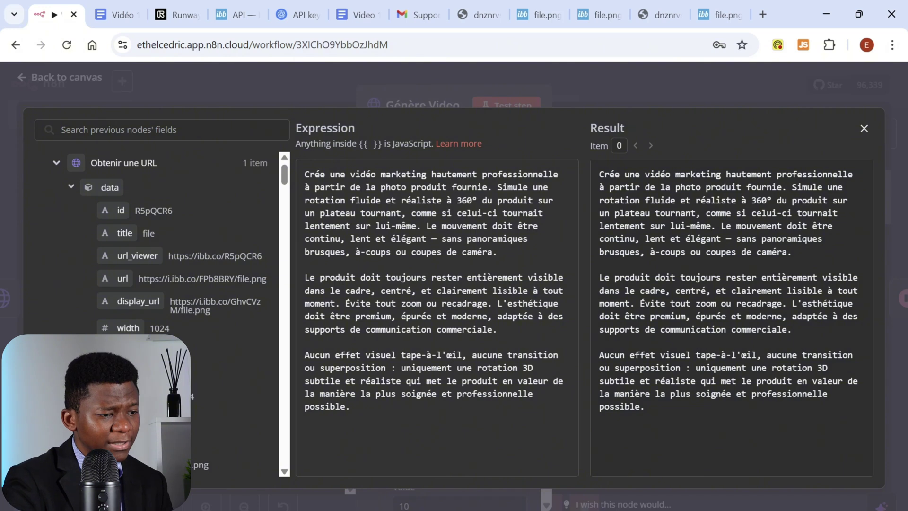
pyautogui.click(609, 90)
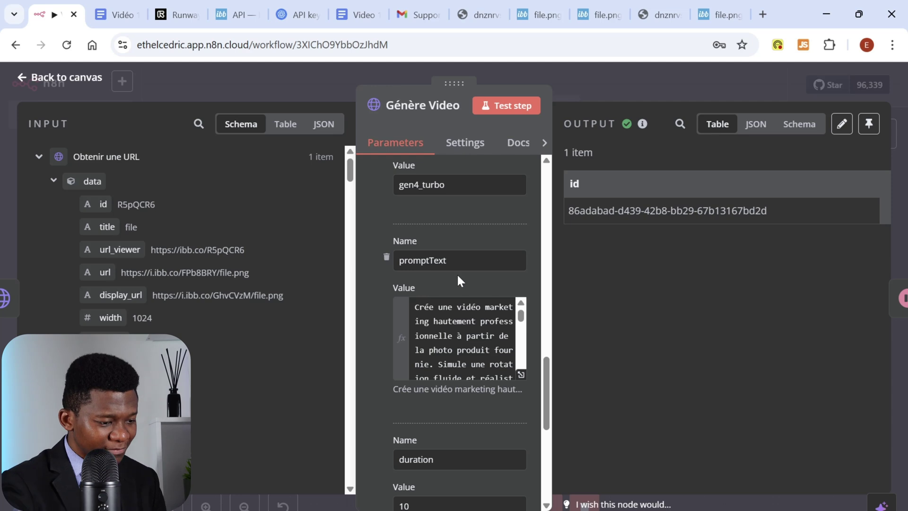
pyautogui.scroll(-5, 459, 289)
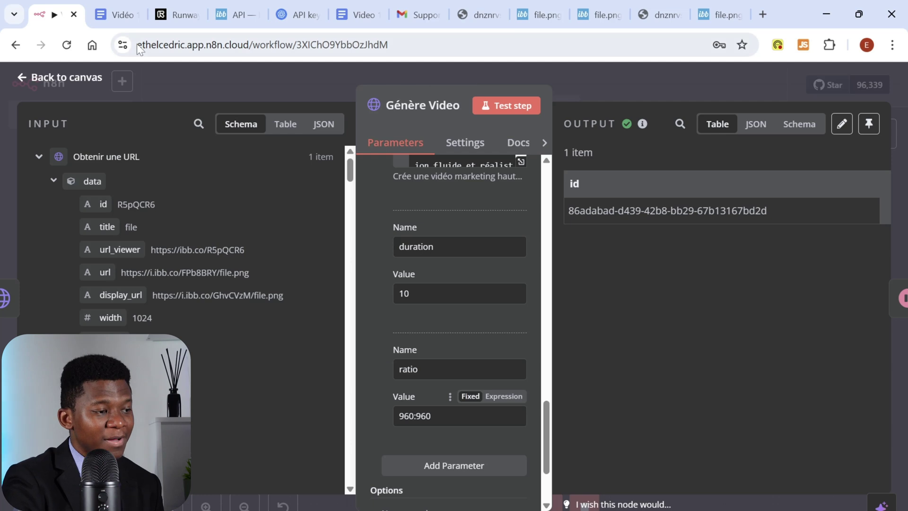
# Step: Switch to the Vidéo 113 document, highlight the JSON body block under "Dans import ccurl", and clear the selection at the ratio line
pyautogui.click(112, 14)
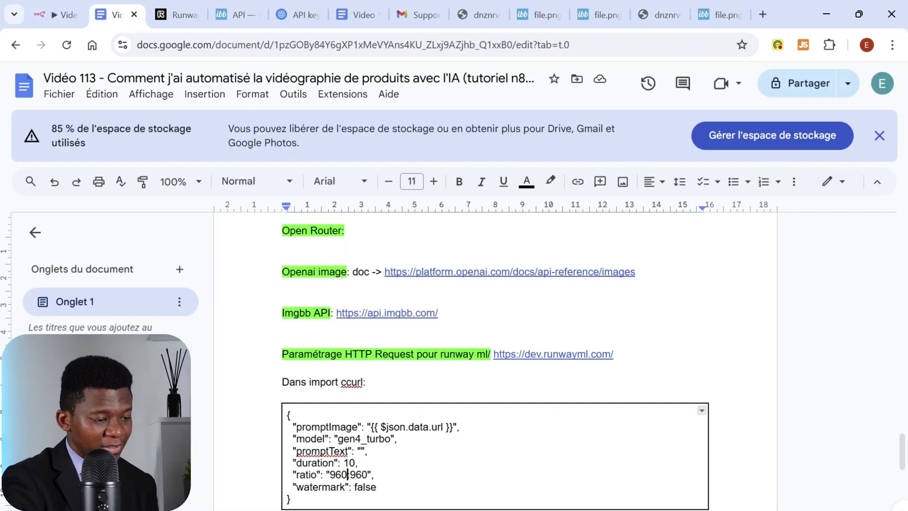
pyautogui.press('Down')
pyautogui.press('Down')
pyautogui.hotkey('shift', 'Up')
pyautogui.hotkey('shift', 'Up')
pyautogui.hotkey('shift', 'Up')
pyautogui.hotkey('shift', 'Up')
pyautogui.hotkey('shift', 'Up')
pyautogui.hotkey('shift', 'Up')
pyautogui.hotkey('shift', 'Up')
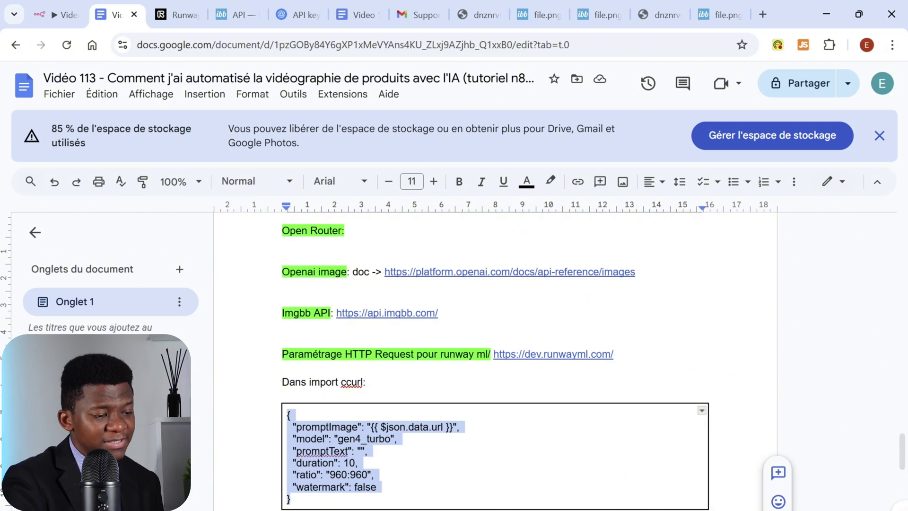
pyautogui.click(326, 475)
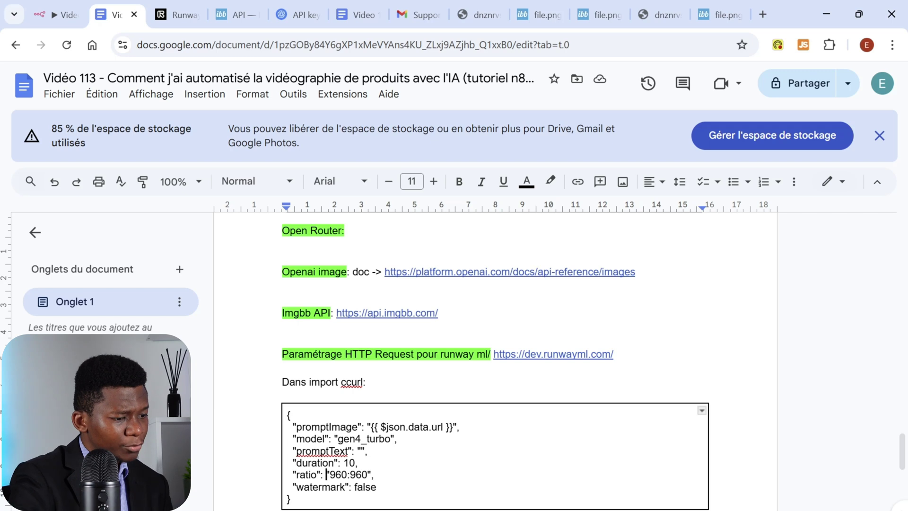
# Step: Return to the n8n workflow, check the end of the Génère Video parameters, and close the node
pyautogui.click(50, 18)
pyautogui.scroll(-3, 497, 369)
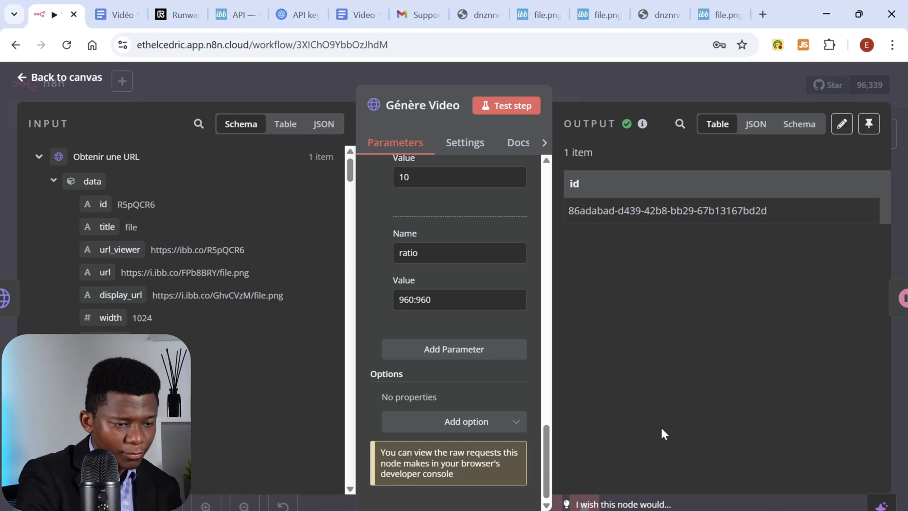
pyautogui.click(647, 79)
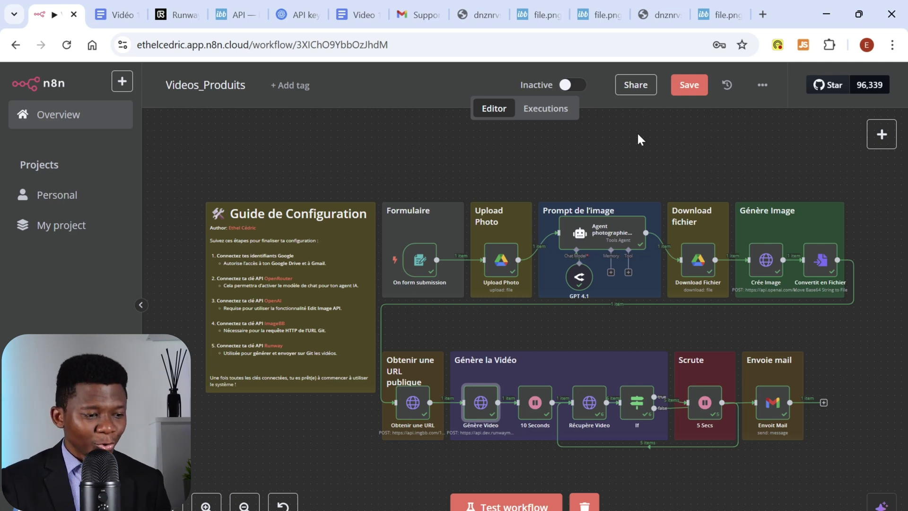
# Step: Review the 10 Seconds node's wait settings, and search the node library for WAIT without adding a node
pyautogui.doubleClick(535, 403)
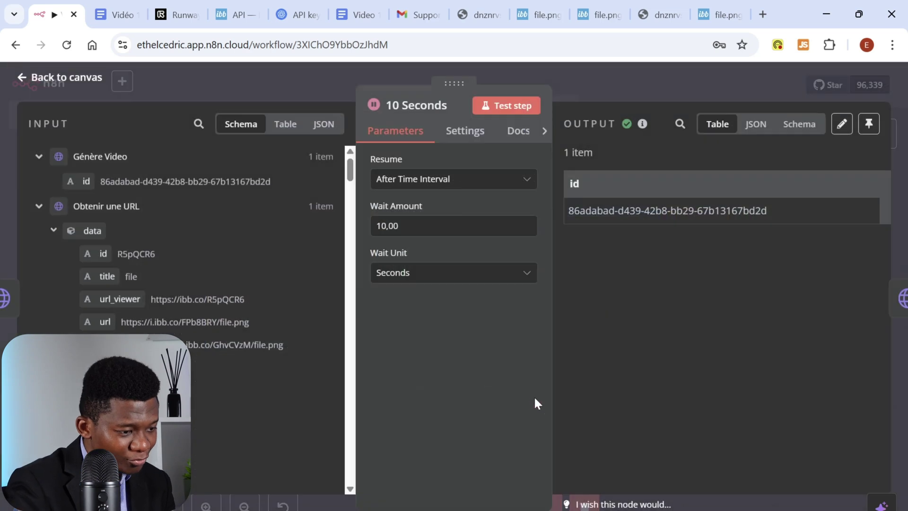
pyautogui.click(608, 93)
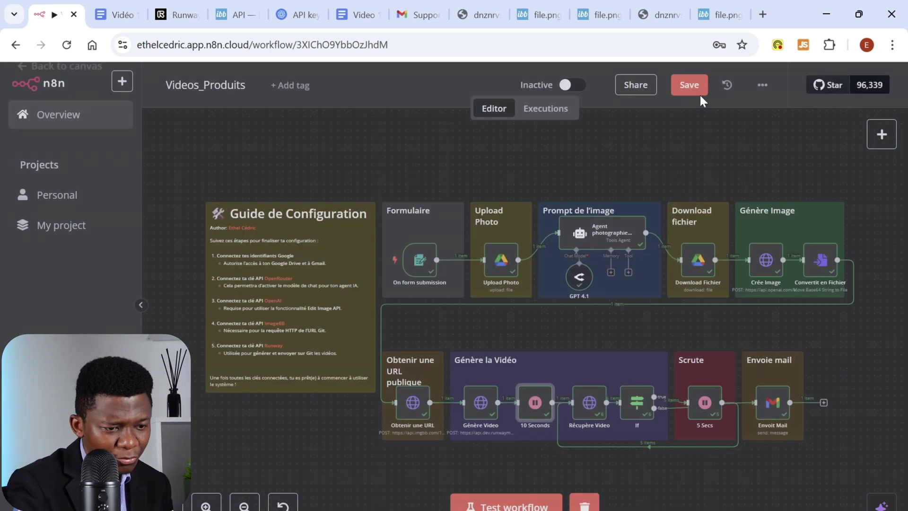
pyautogui.click(882, 136)
pyautogui.write('WAIT')
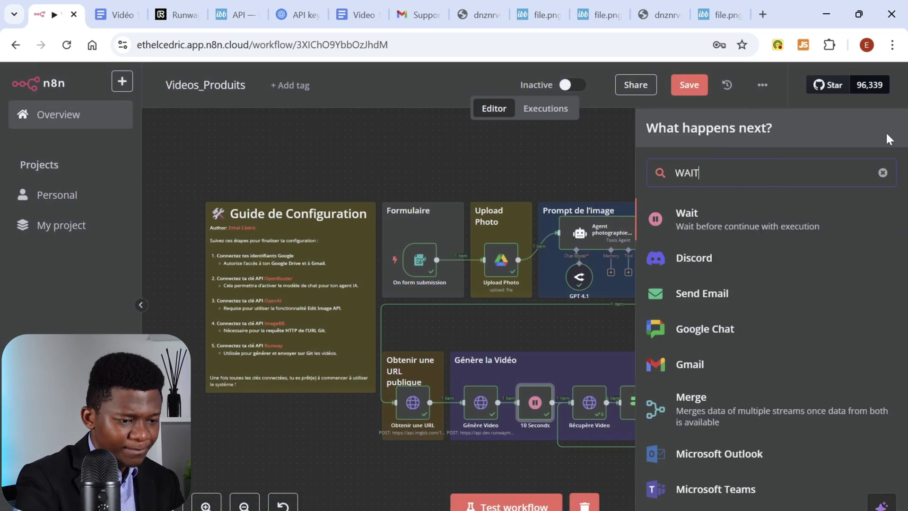
pyautogui.click(587, 154)
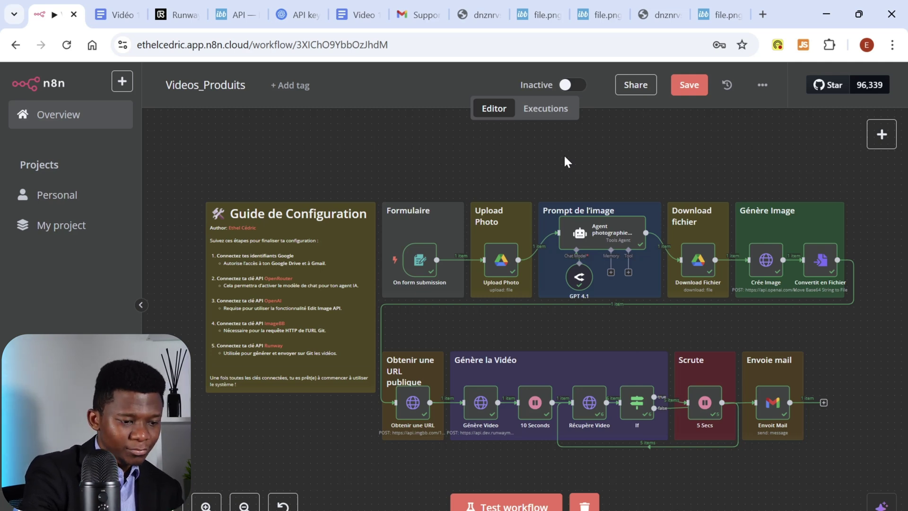
# Step: Examine the Récupère Video node's GET request, task URL expression, runway_v3 authentication and X-Runway-Version header
pyautogui.doubleClick(590, 407)
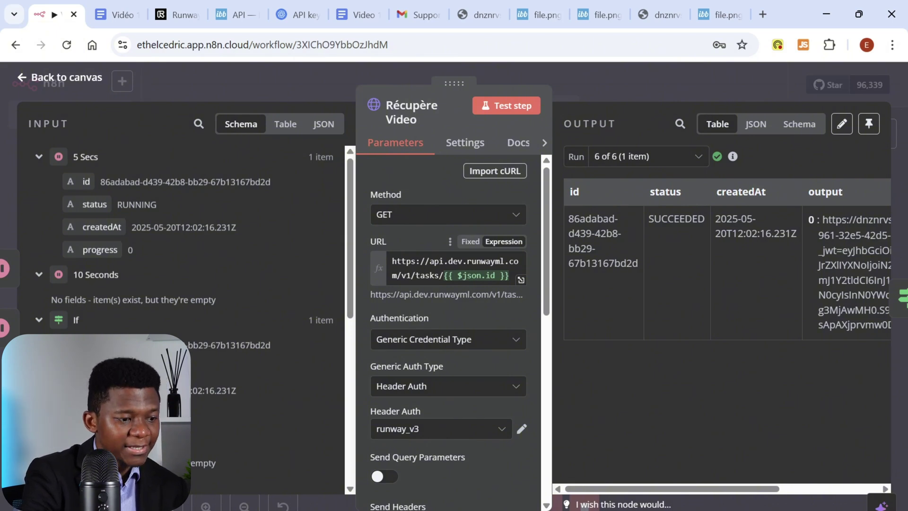
pyautogui.moveTo(473, 276)
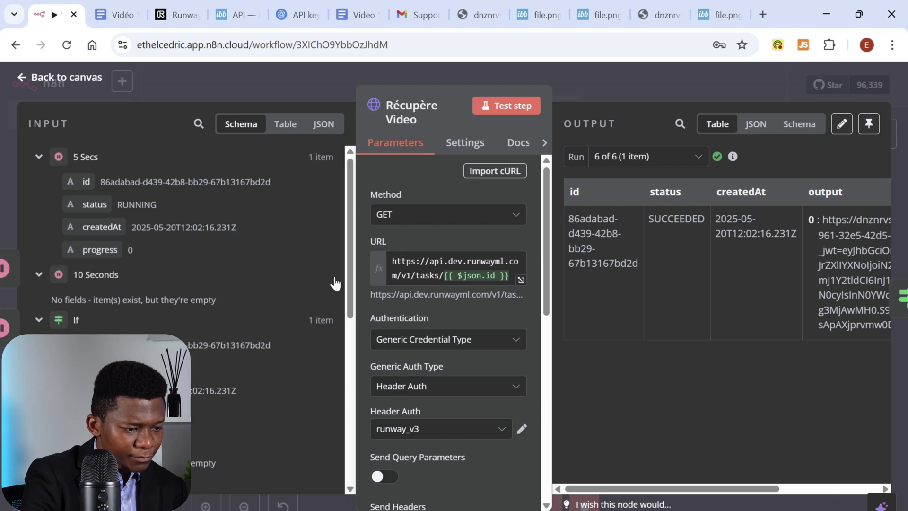
pyautogui.scroll(-3, 430, 312)
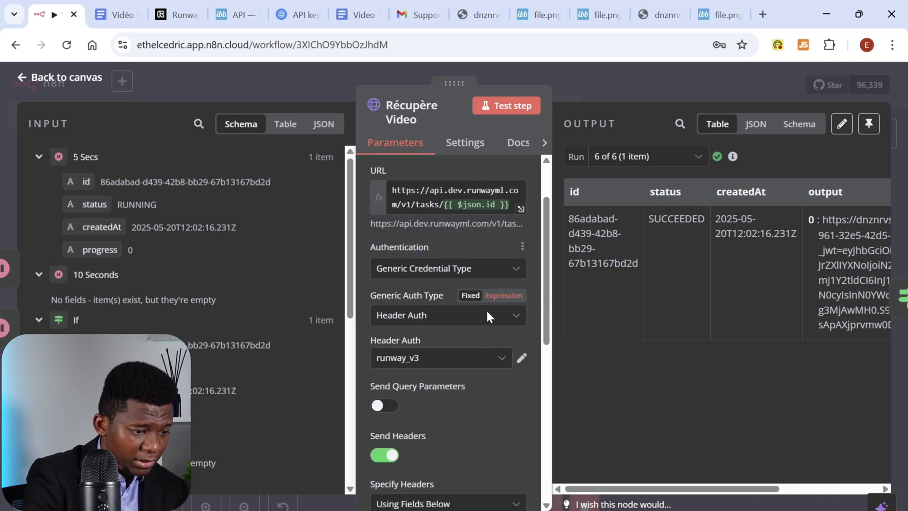
pyautogui.scroll(-9, 507, 344)
pyautogui.scroll(6, 504, 229)
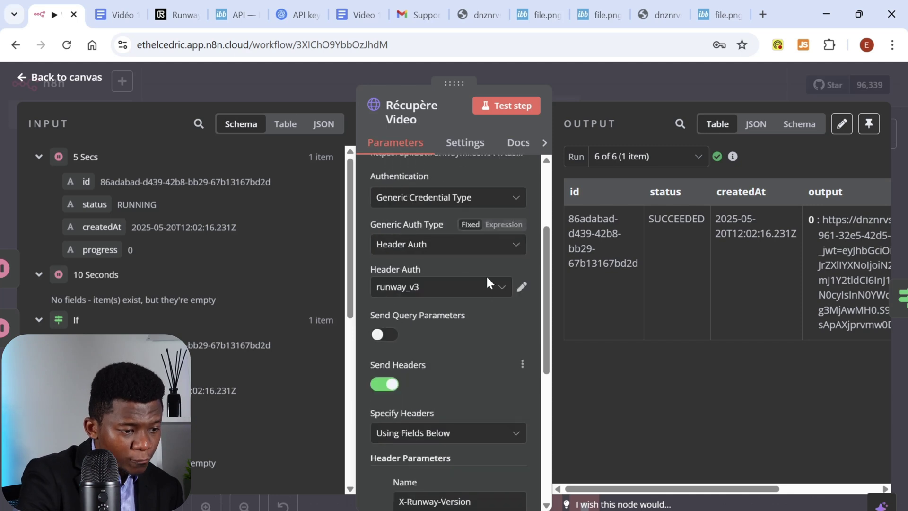
pyautogui.scroll(-5, 513, 294)
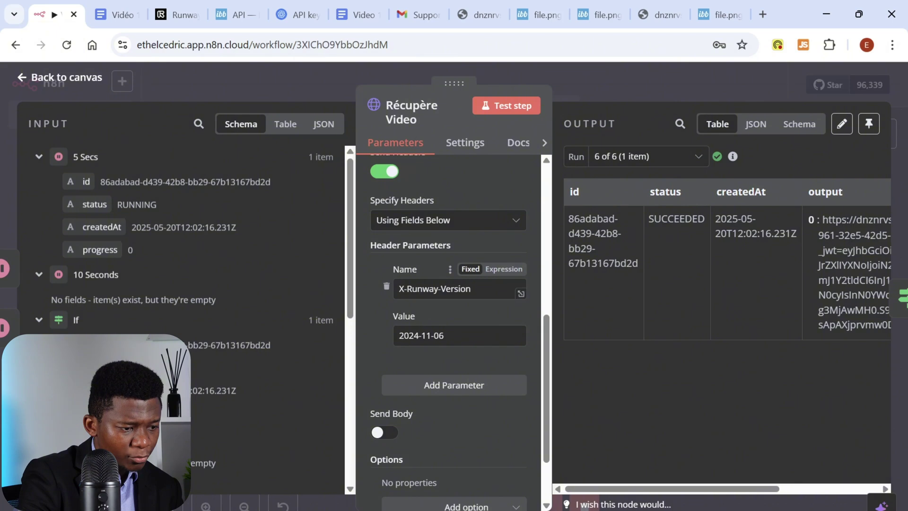
pyautogui.scroll(-2, 430, 315)
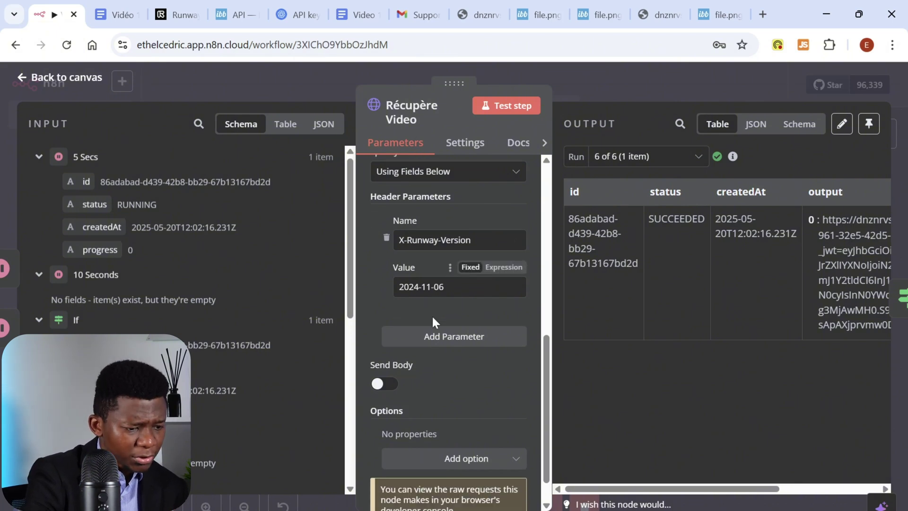
pyautogui.scroll(8, 460, 311)
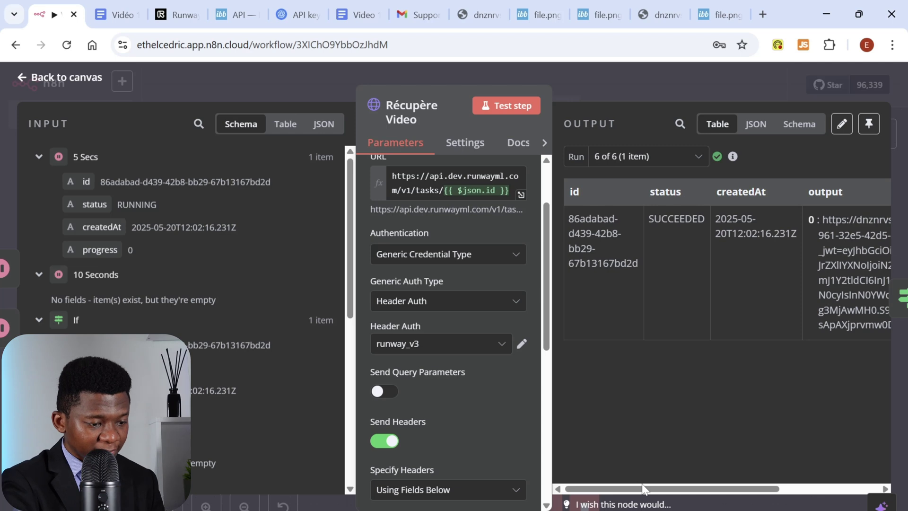
# Step: Highlight the generated video URL in the Récupère Video output and close the node
pyautogui.moveTo(643, 487); pyautogui.dragTo(754, 475)
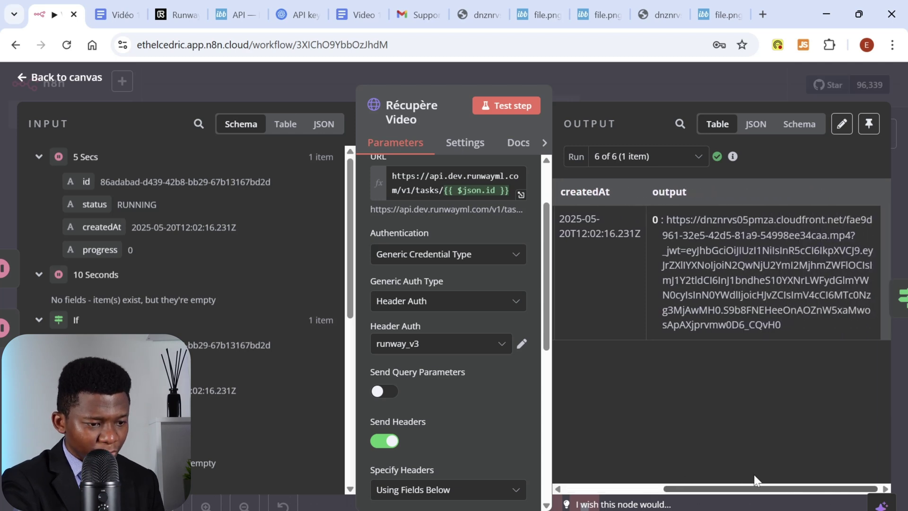
pyautogui.moveTo(783, 325); pyautogui.dragTo(666, 219)
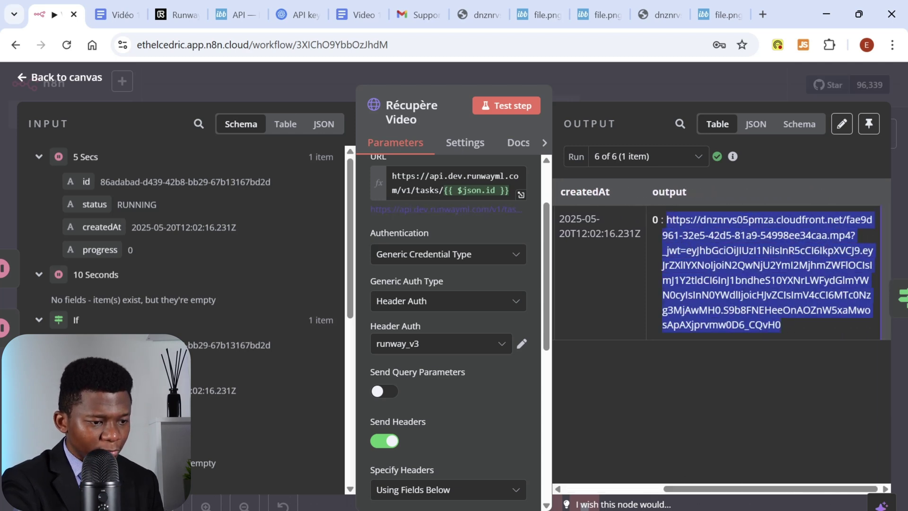
pyautogui.click(610, 77)
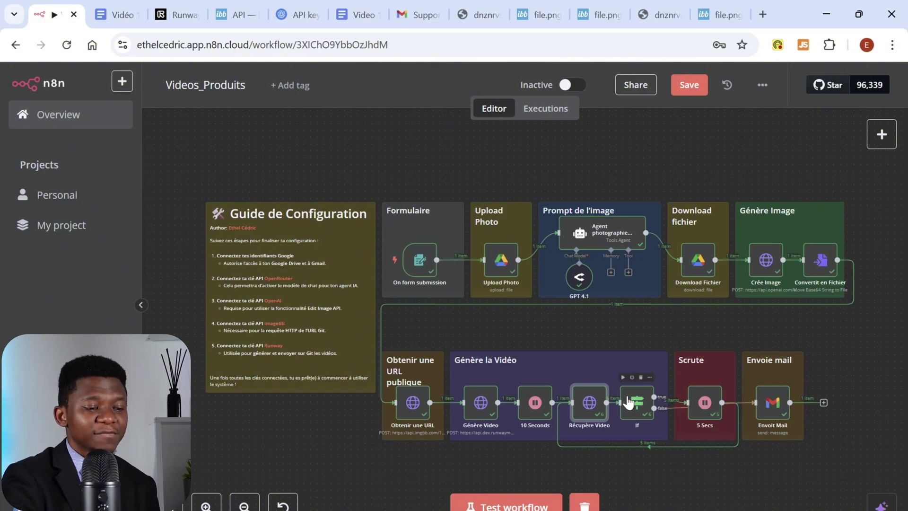
# Step: Create a new Gmail OAuth2 credential in the Envoit Mail node, start the Google sign-in, and close it without connecting an account
pyautogui.doubleClick(767, 410)
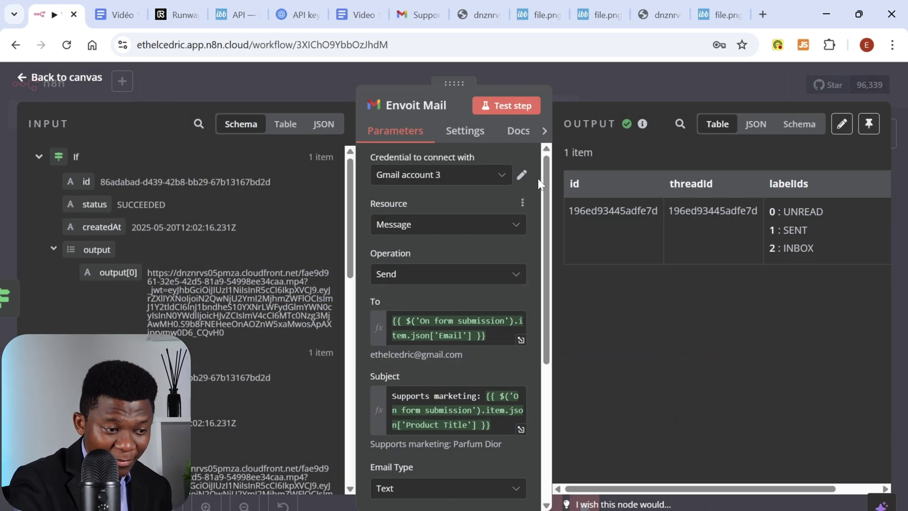
pyautogui.click(501, 175)
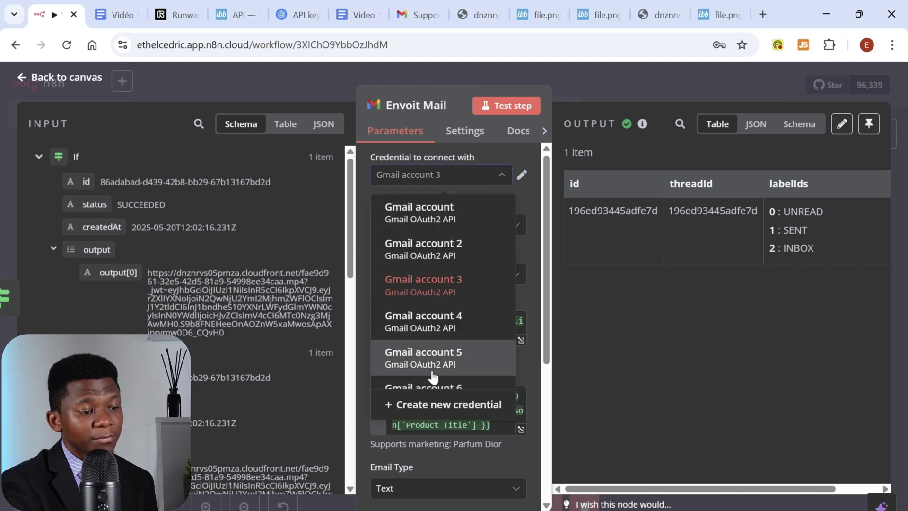
pyautogui.click(440, 408)
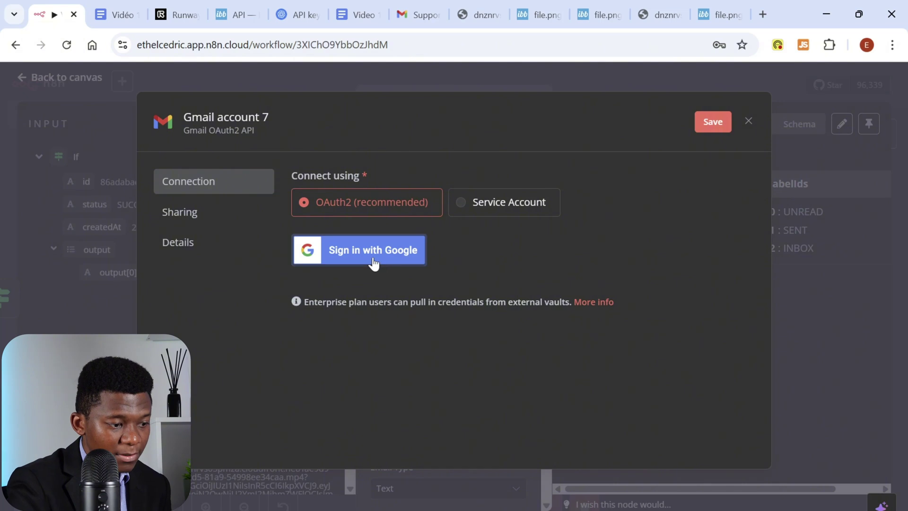
pyautogui.click(367, 258)
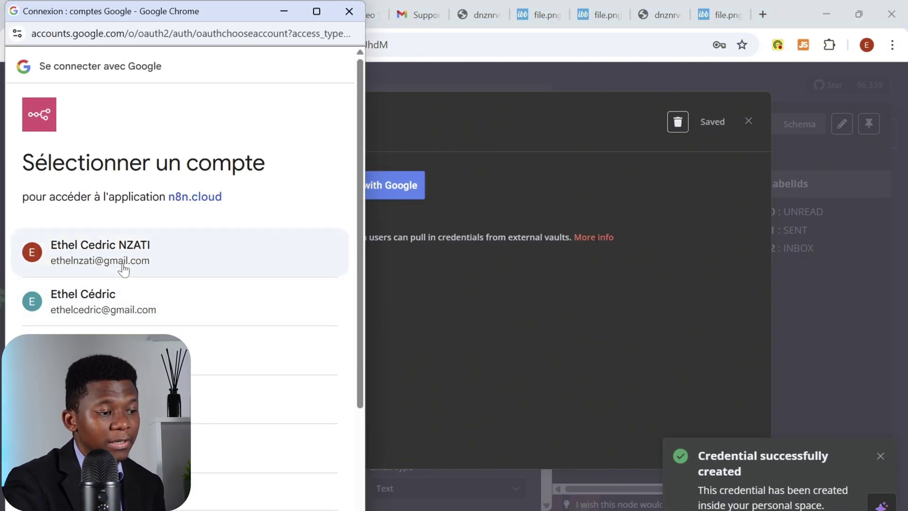
pyautogui.click(349, 11)
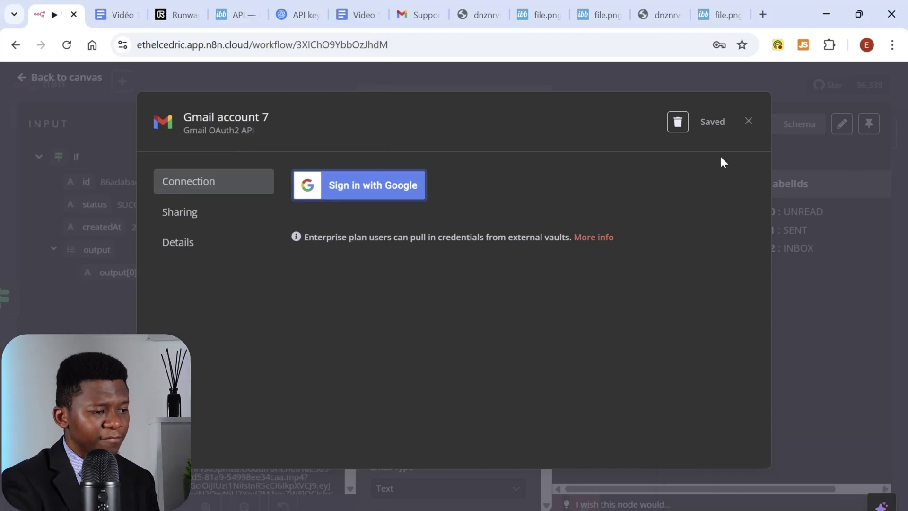
pyautogui.click(749, 122)
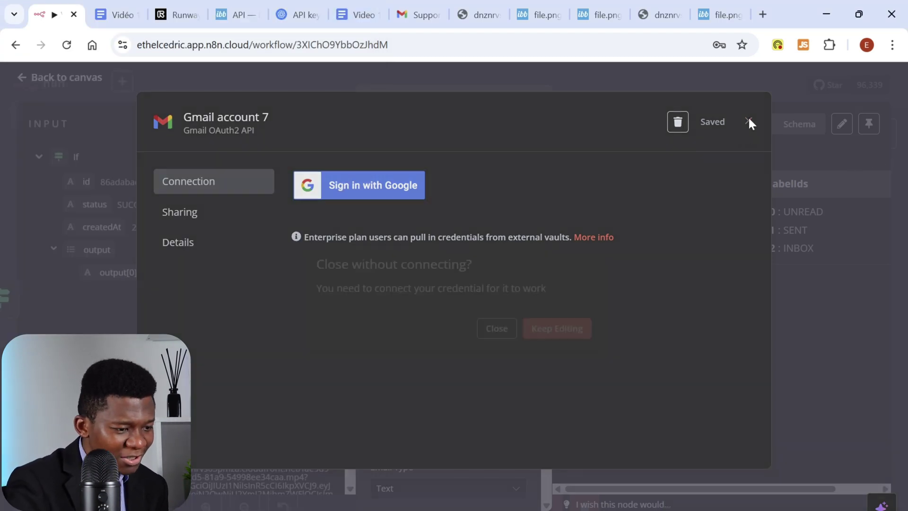
pyautogui.click(487, 332)
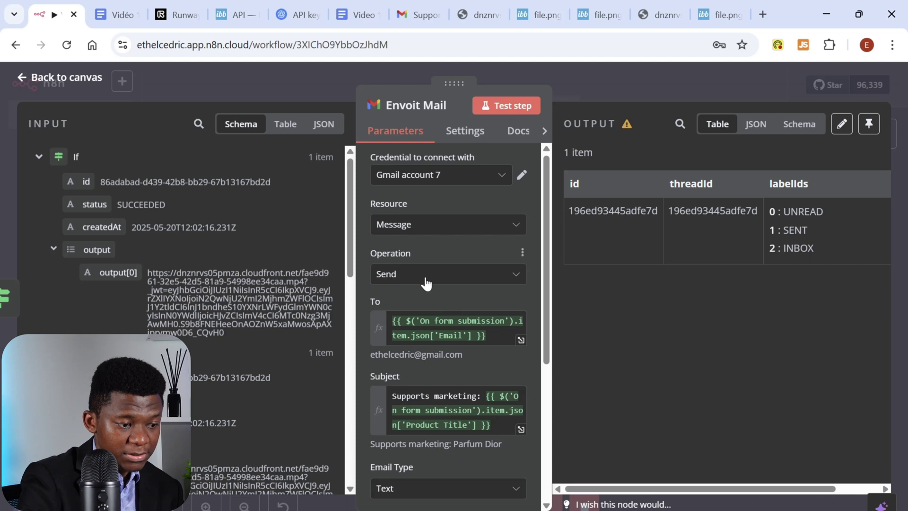
# Step: Examine the Envoit Mail node's input data, recipient and subject expressions, and message text down to the video link and signature
pyautogui.scroll(-3, 539, 265)
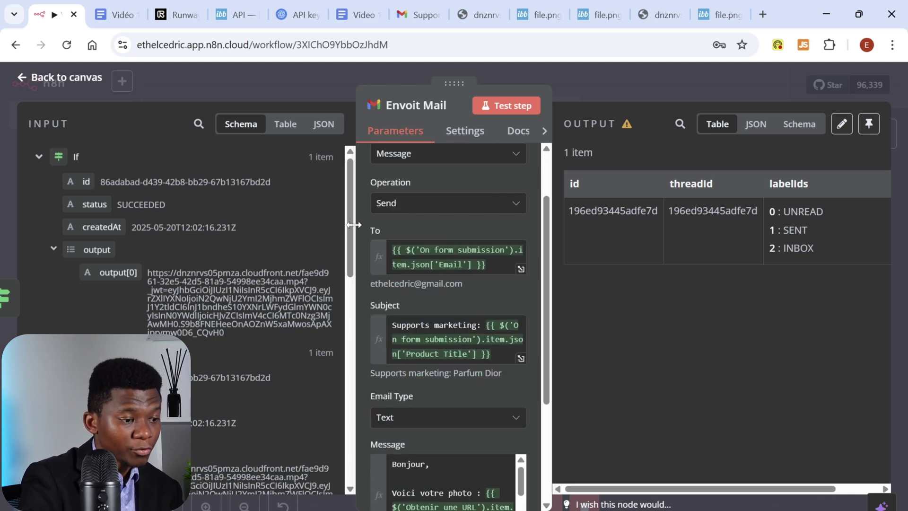
pyautogui.scroll(-10, 340, 255)
pyautogui.scroll(-1, 340, 255)
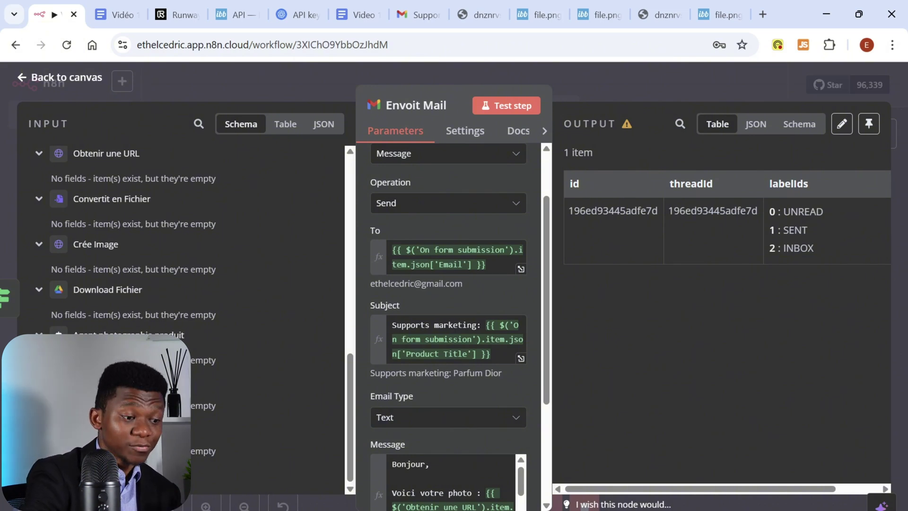
pyautogui.scroll(15, 222, 391)
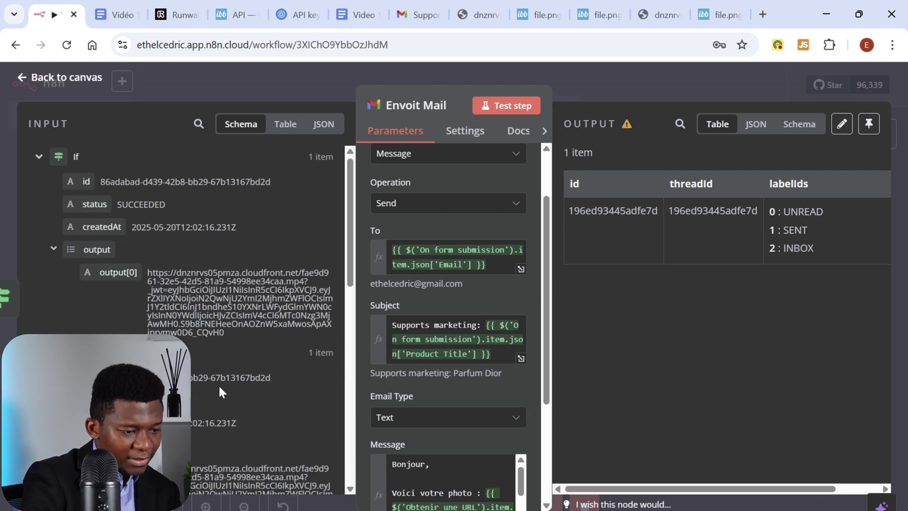
pyautogui.scroll(-3, 385, 284)
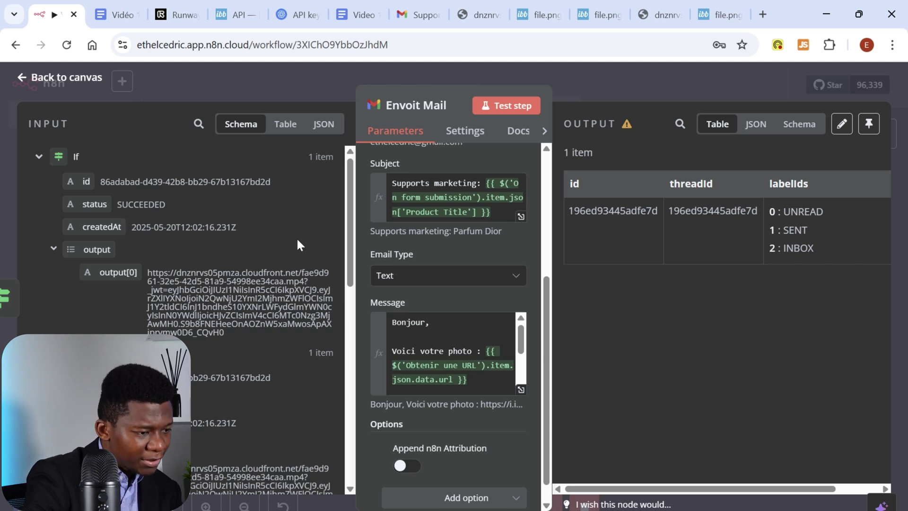
pyautogui.scroll(-2, 214, 260)
pyautogui.write('Voici votre vidéo : {{ $json.output[0] }}  Cordialement. NECFLOW AI')
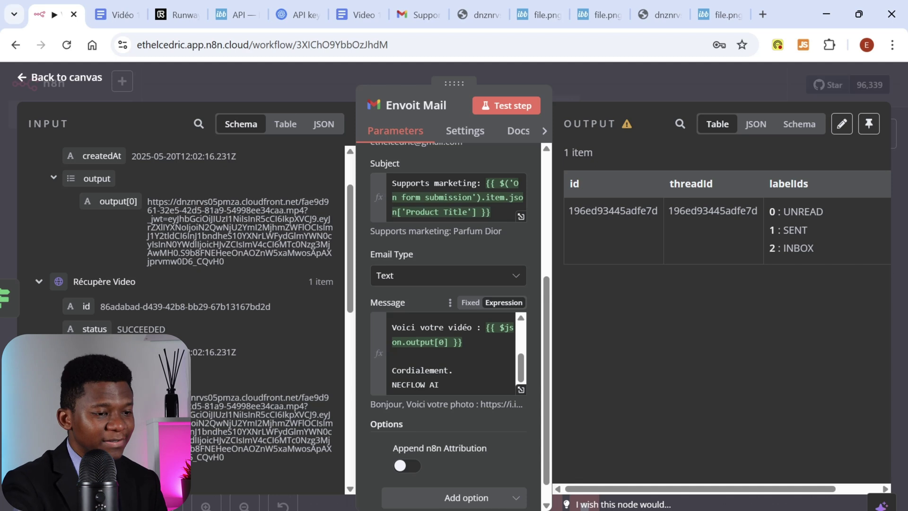
pyautogui.click(763, 15)
pyautogui.write('www')
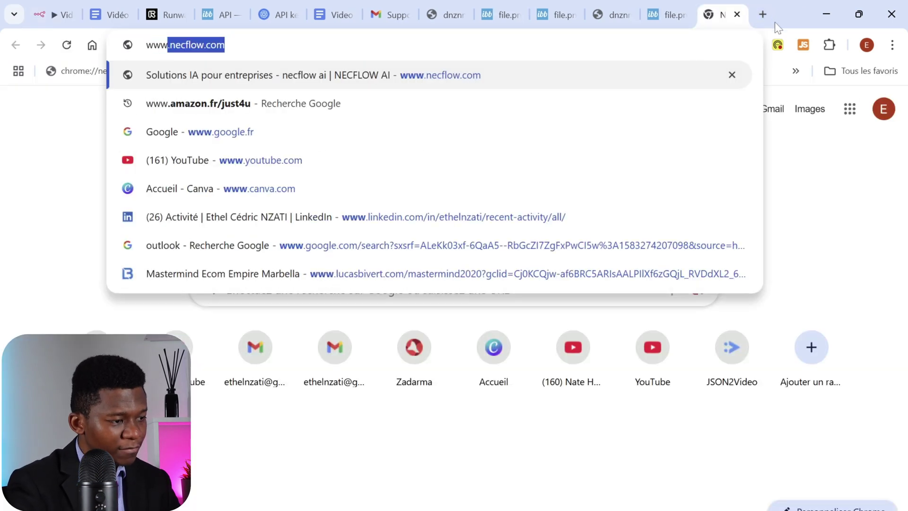
pyautogui.write('.nec')
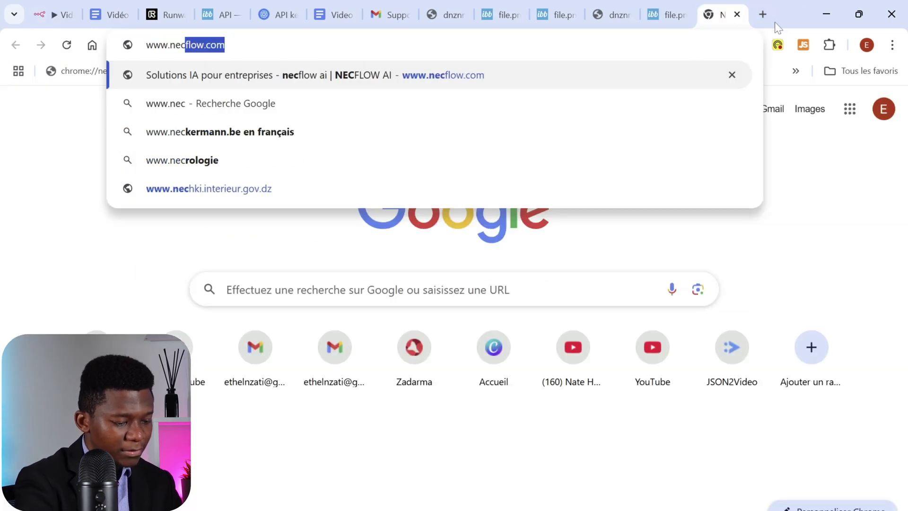
pyautogui.write('flow.com')
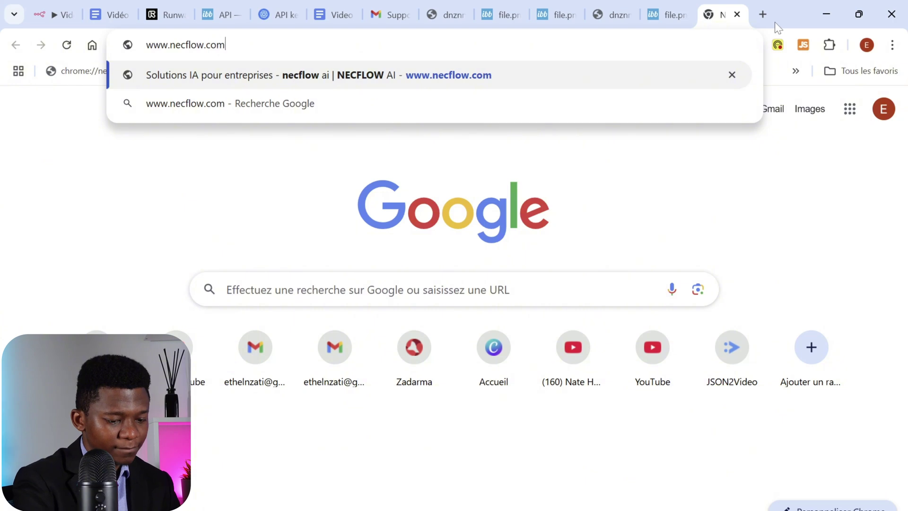
pyautogui.press('Return')
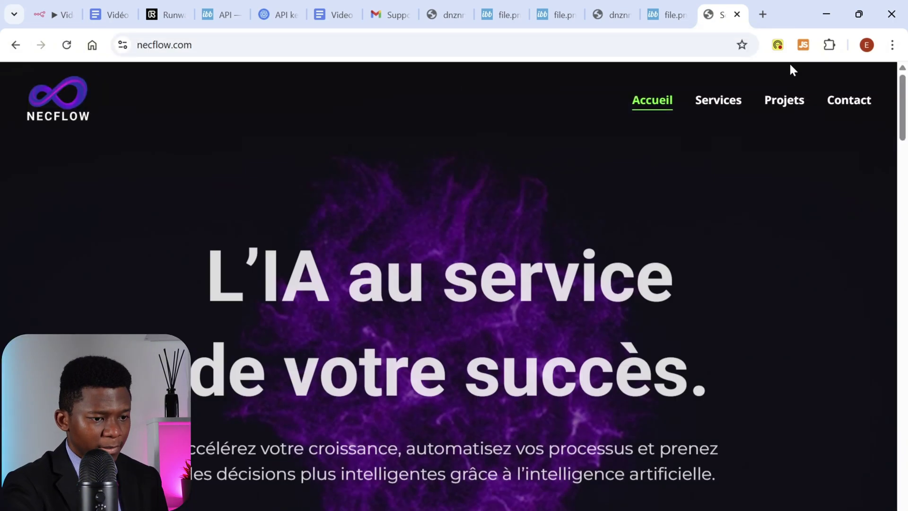
# Step: Look through the NECFLOW home page's services, projects and contact form, and return to the n8n workflow
pyautogui.scroll(-6, 861, 132)
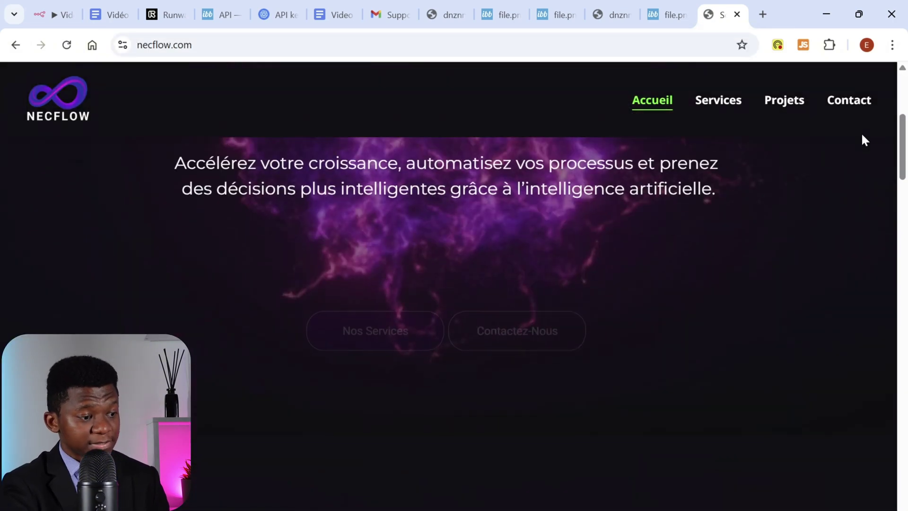
pyautogui.scroll(-10, 862, 132)
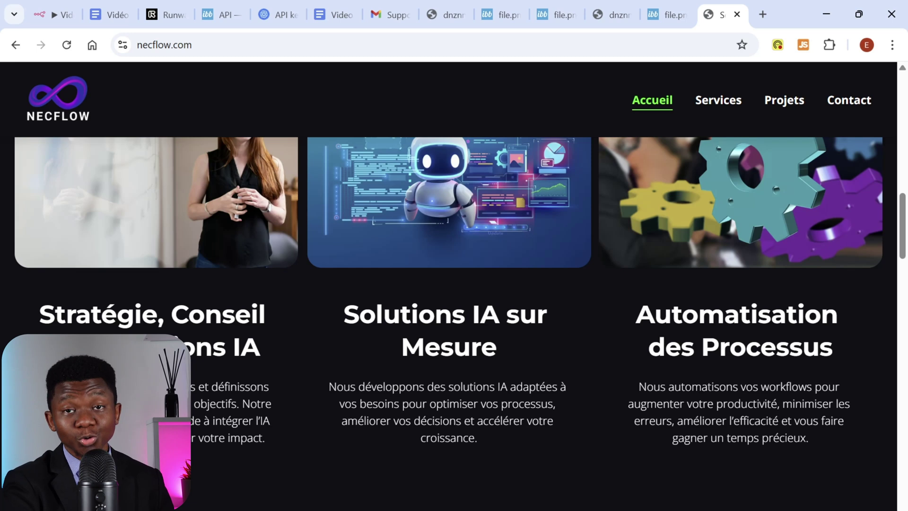
pyautogui.scroll(-10, 814, 312)
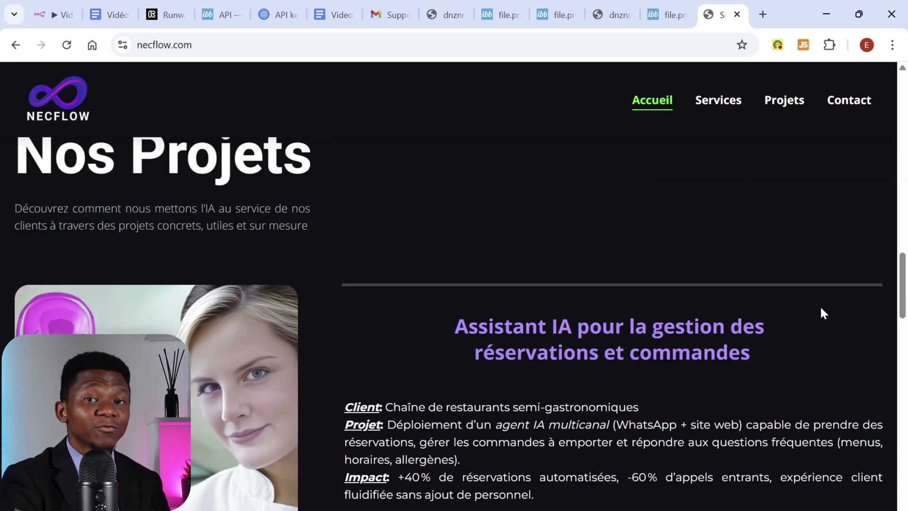
pyautogui.scroll(-1, 823, 313)
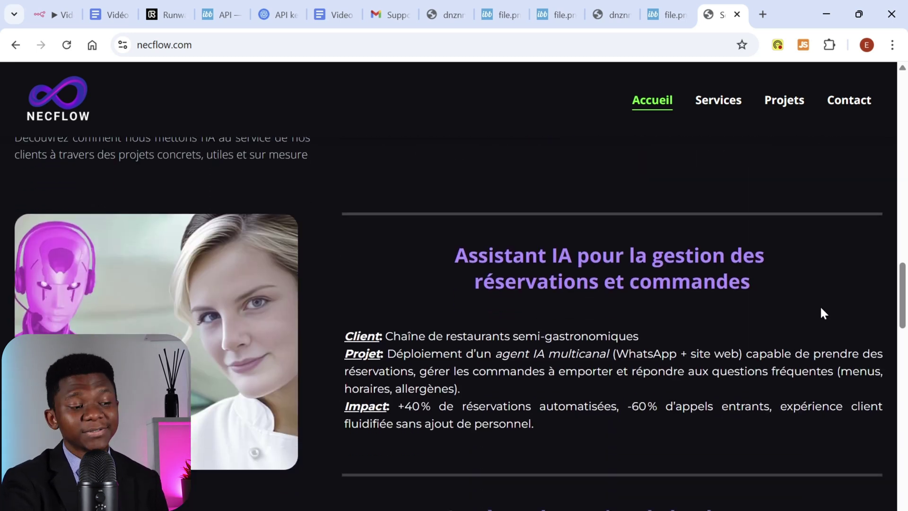
pyautogui.scroll(-2, 823, 313)
pyautogui.scroll(-2, 822, 309)
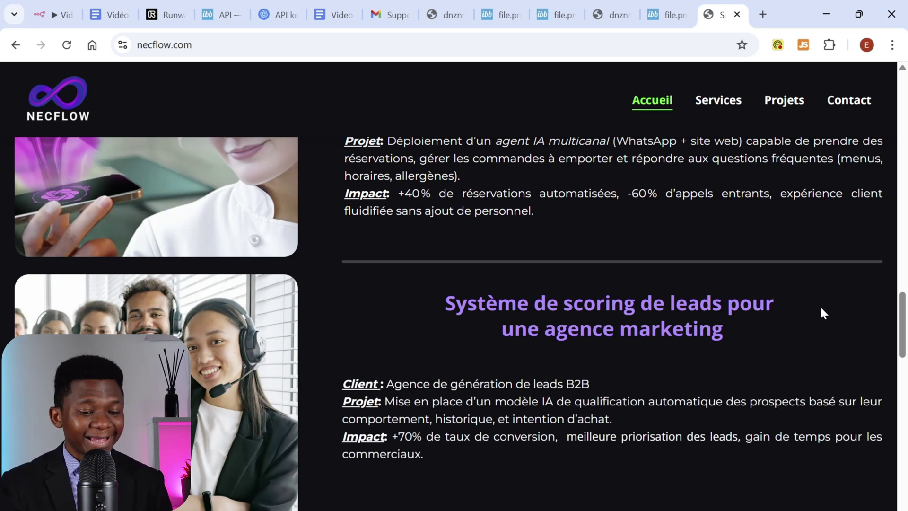
pyautogui.scroll(-10, 856, 283)
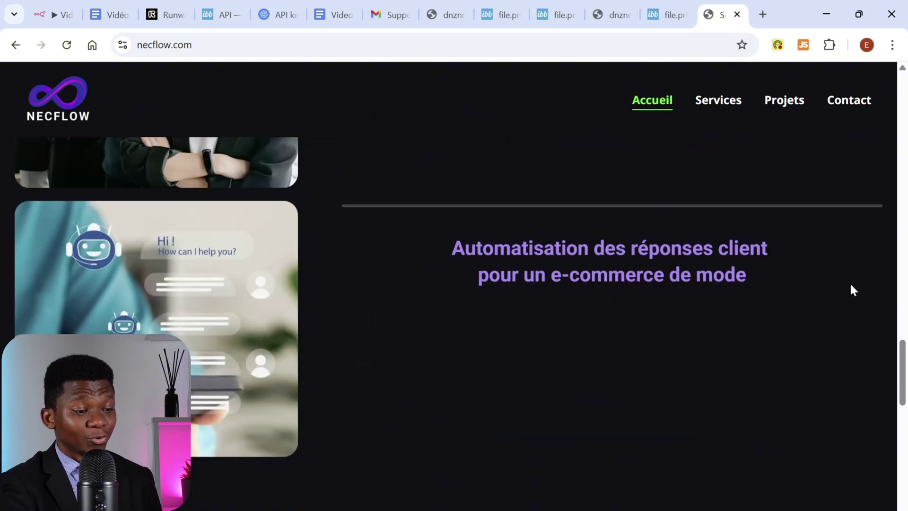
pyautogui.scroll(-5, 851, 286)
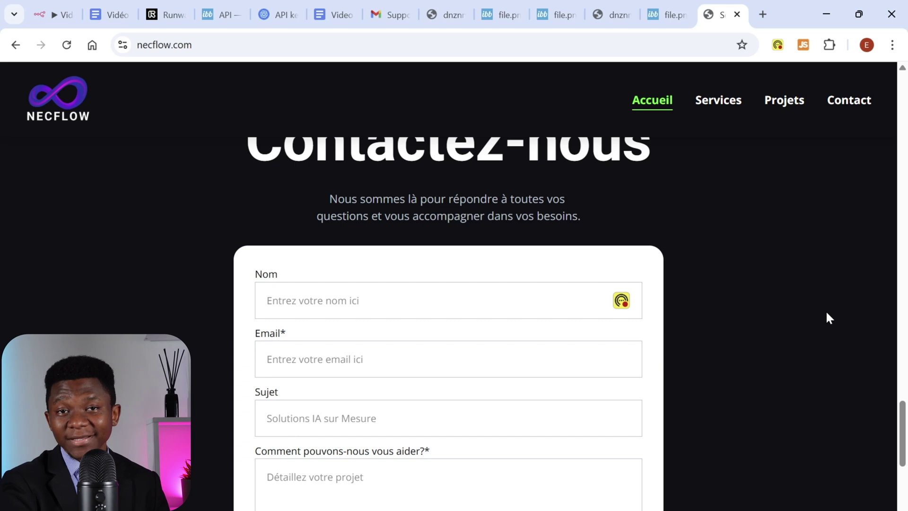
pyautogui.click(59, 14)
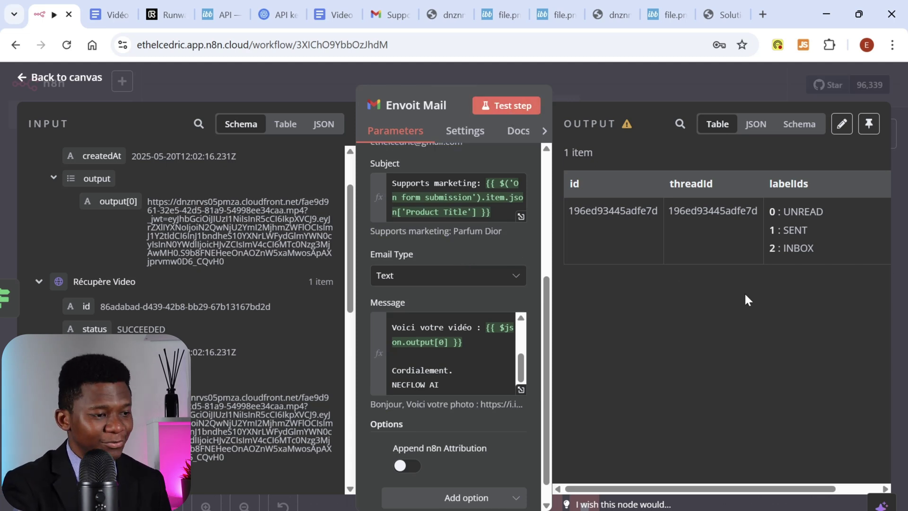
# Step: Switch to the Parfum Dior e-mail in Gmail, view the generated video and product image, and return to the n8n workflow
pyautogui.click(381, 16)
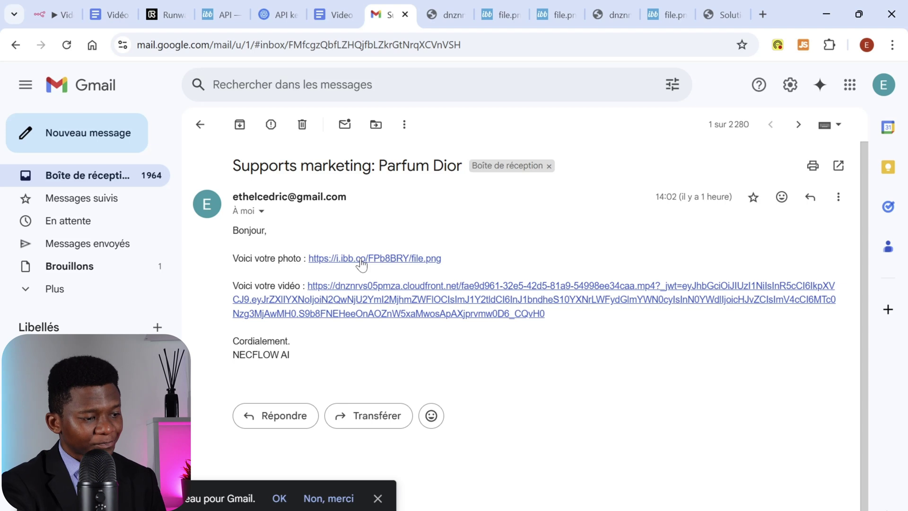
pyautogui.click(359, 297)
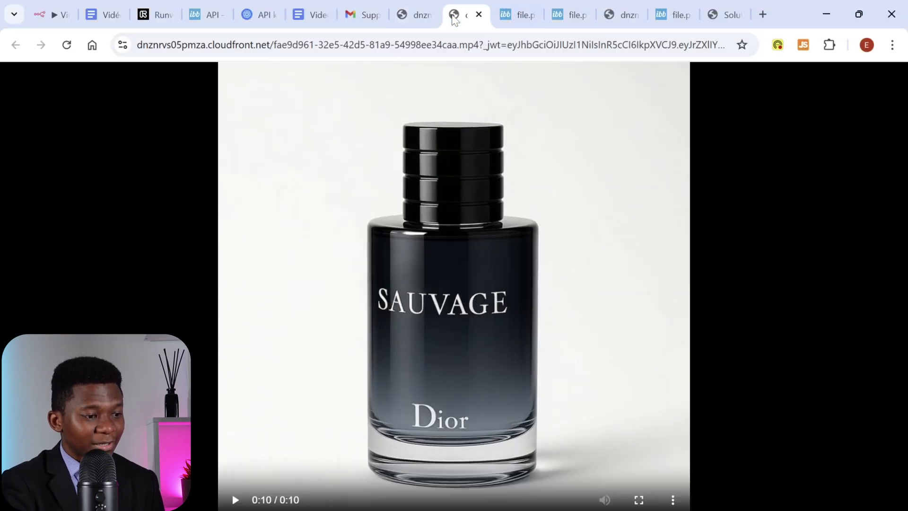
pyautogui.click(513, 15)
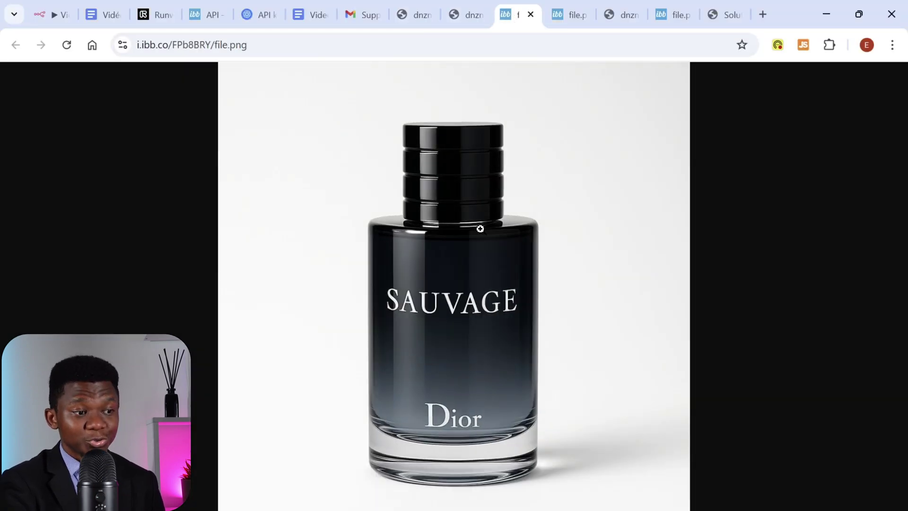
pyautogui.hotkey('ctrl', 'shift', 'Tab')
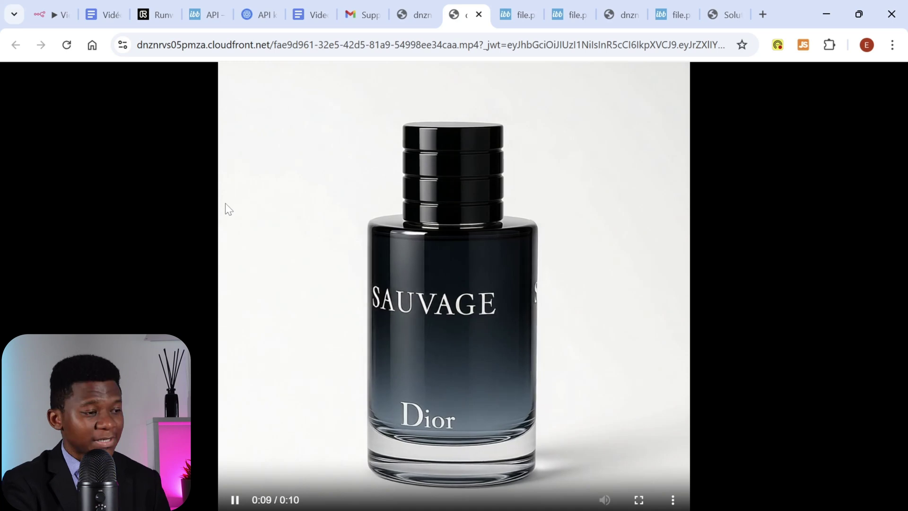
pyautogui.click(51, 14)
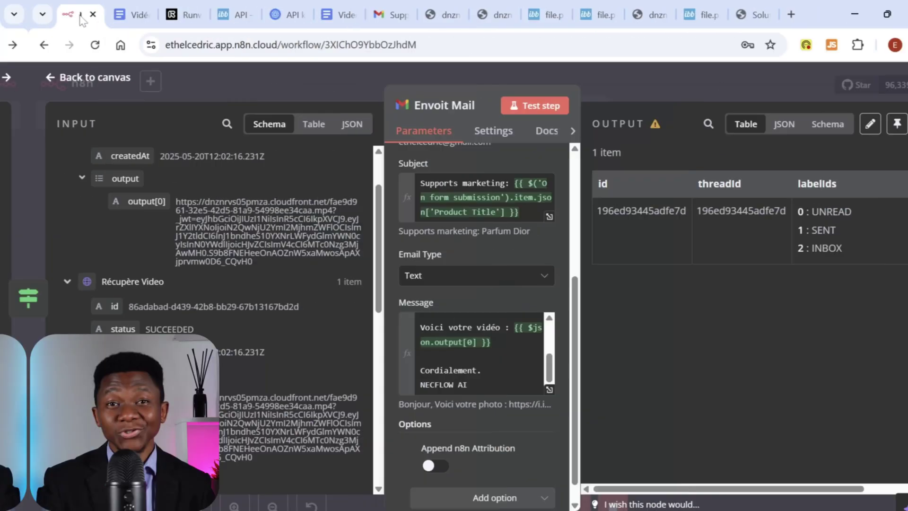